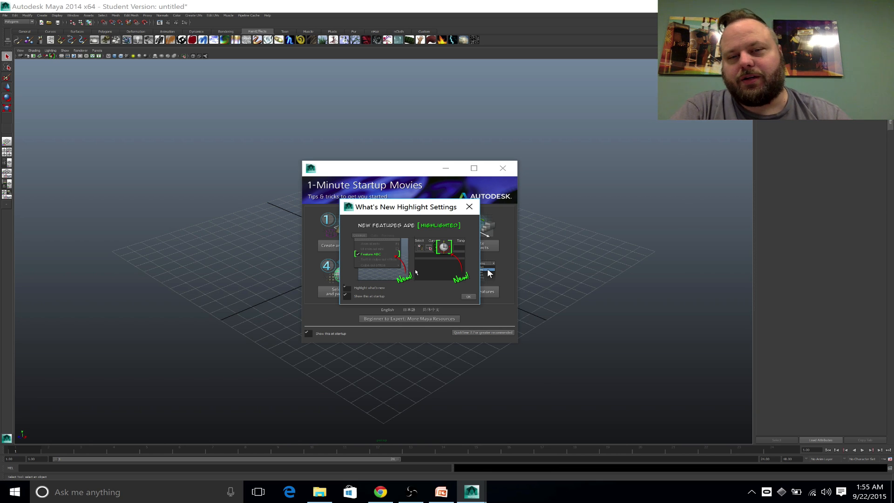
- Dismiss the What's New Highlight Settings and 1-Minute Startup Movies windows
click(469, 206)
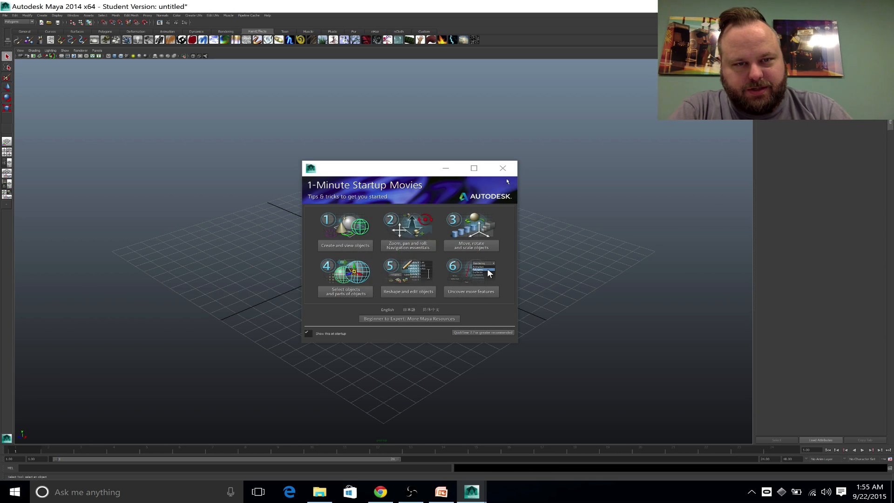
click(503, 168)
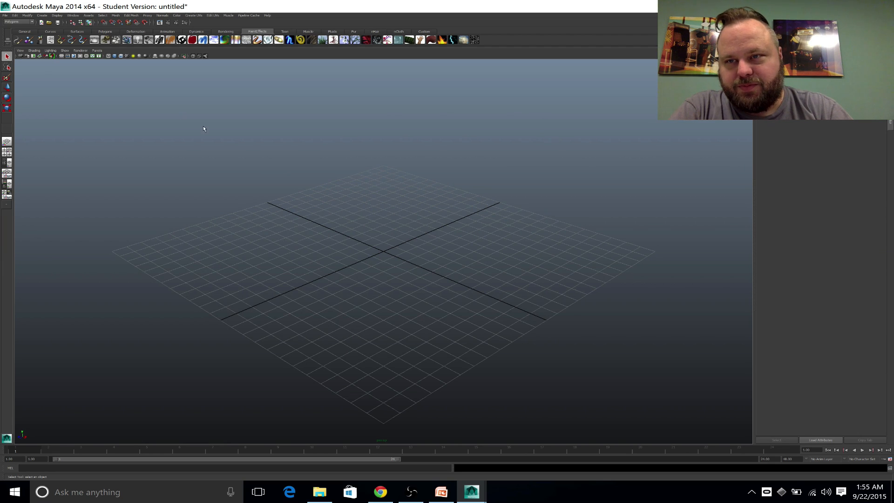
- Examine how large the file and display commands and the Surfaces and Polygons shelf tools are drawn
click(5, 15)
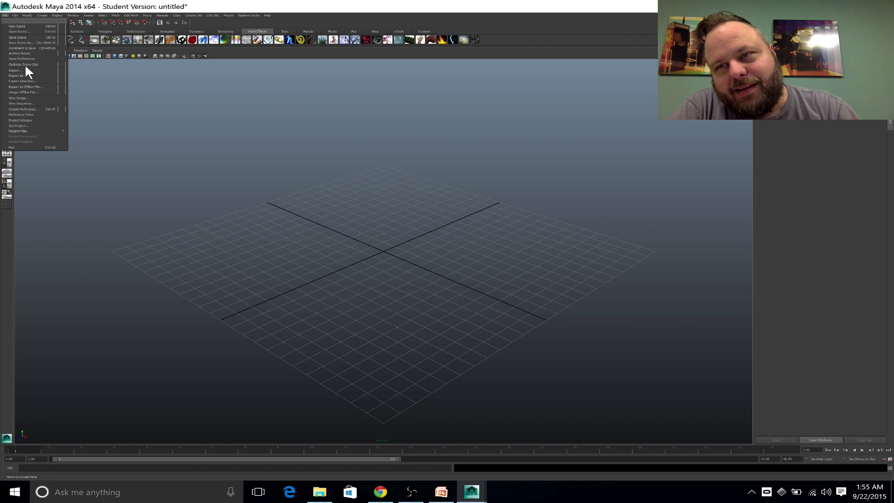
mouse_move(31, 132)
mouse_move(42, 18)
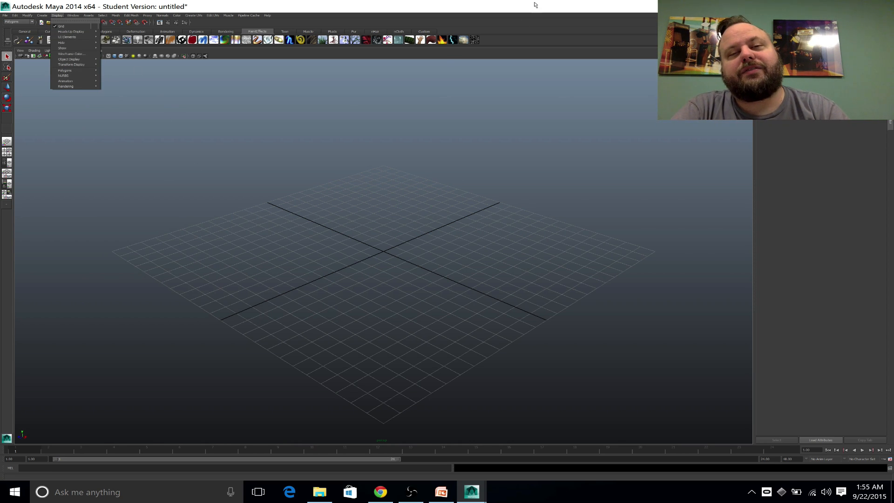
click(519, 24)
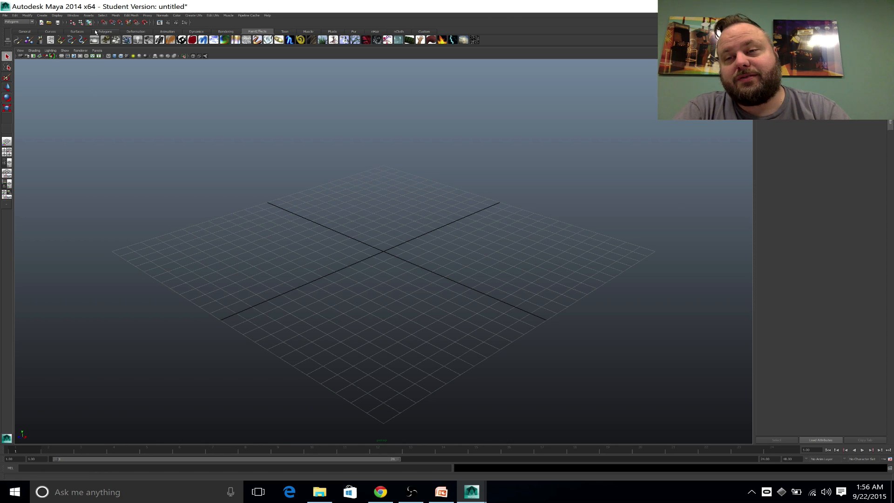
click(77, 31)
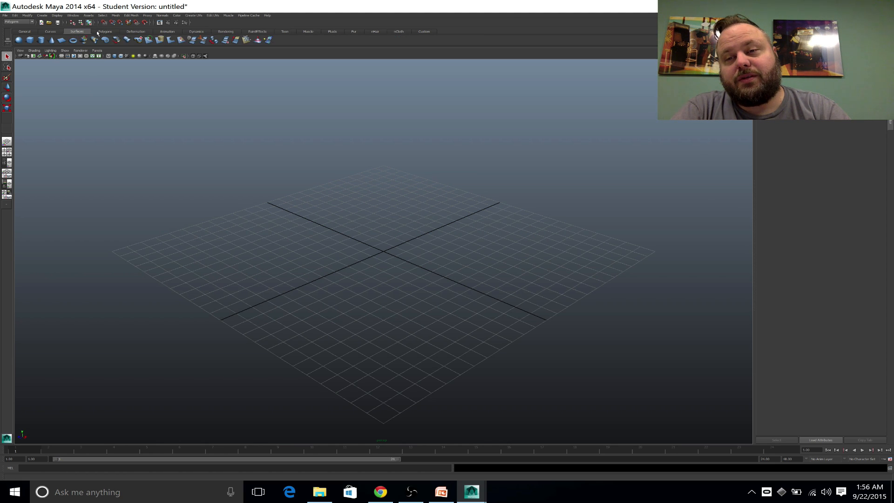
click(105, 31)
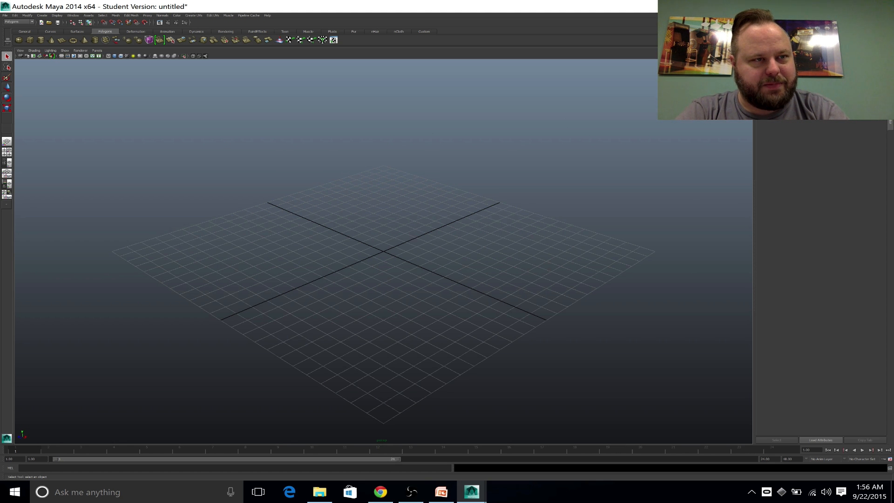
- Close Maya and return to the desktop
key(ctrl+n)
click(444, 246)
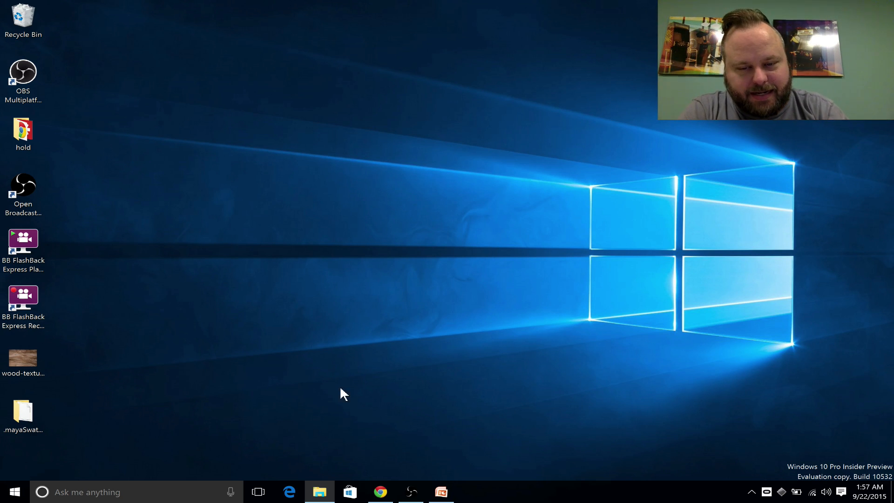
- Extract all files of FixMaya.zip from the Downloads folder into a FixMaya folder
click(325, 493)
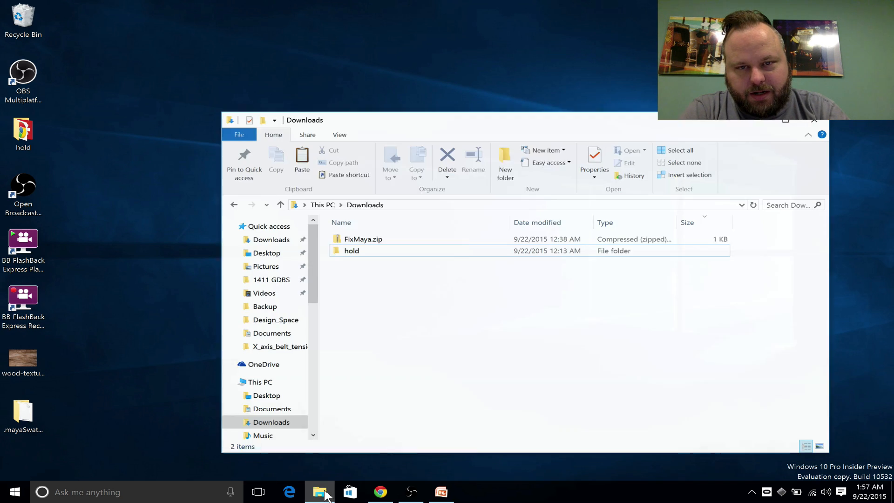
click(370, 237)
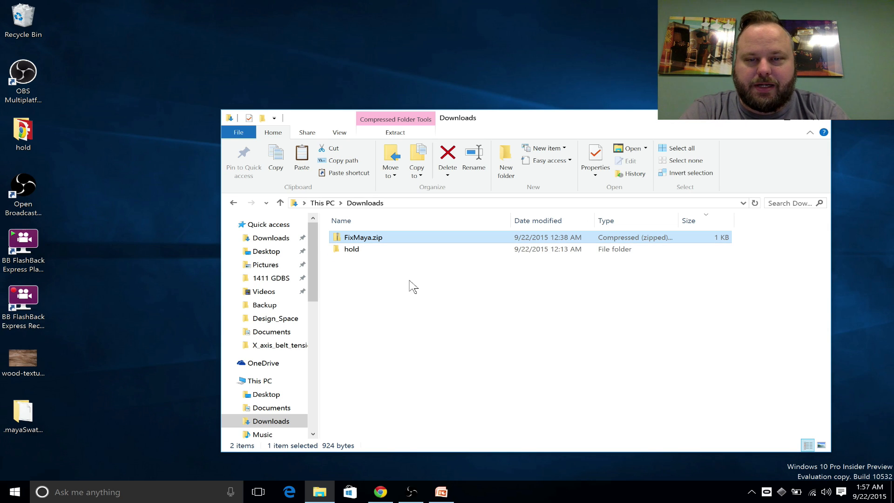
click(373, 290)
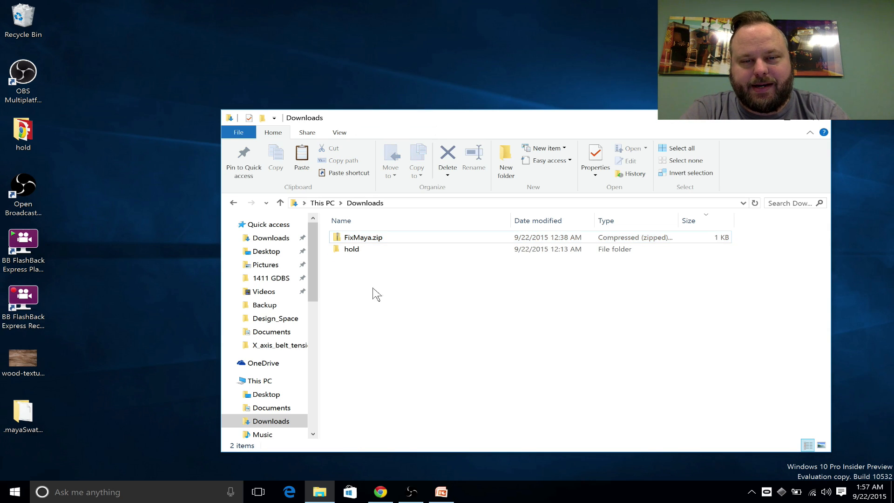
double_click(363, 238)
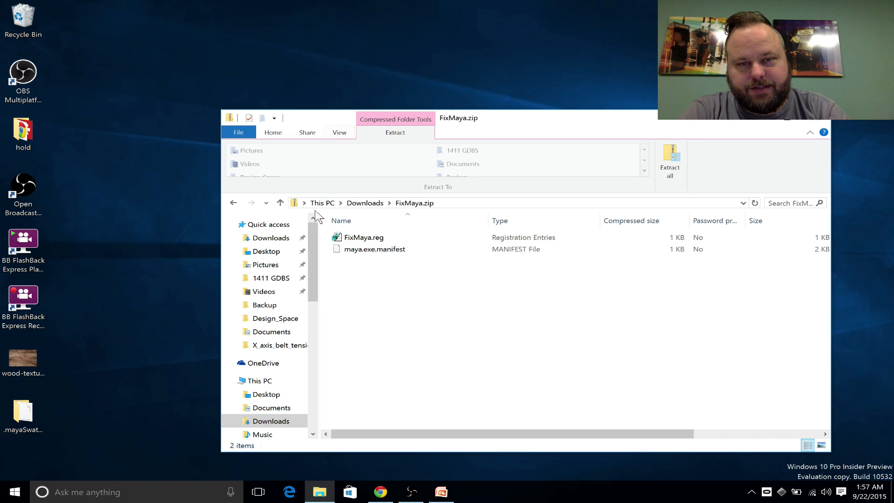
click(662, 164)
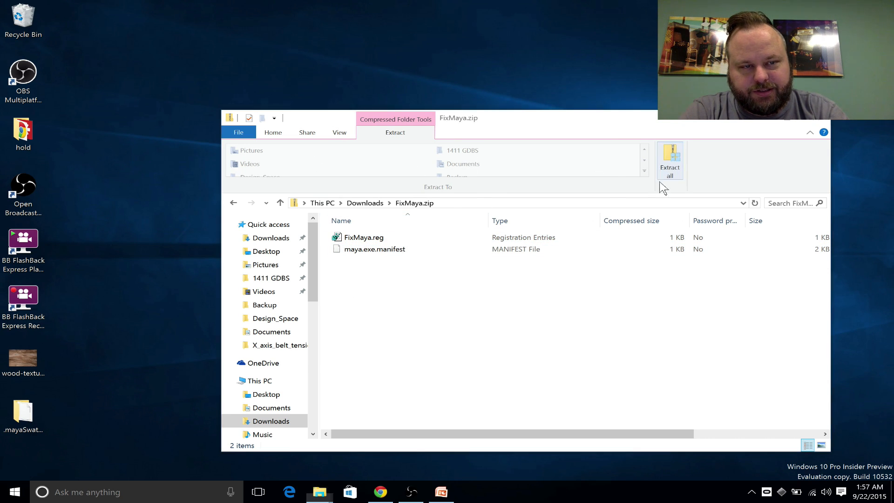
click(558, 356)
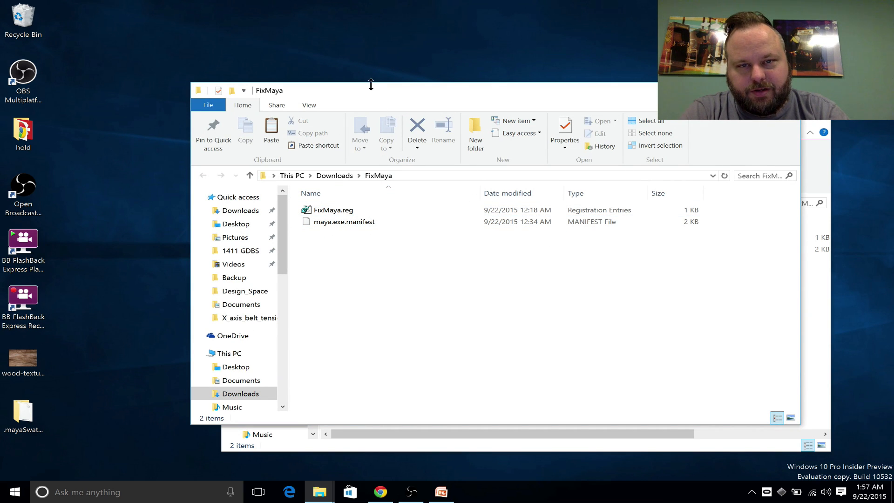
drag(369, 93, 353, 136)
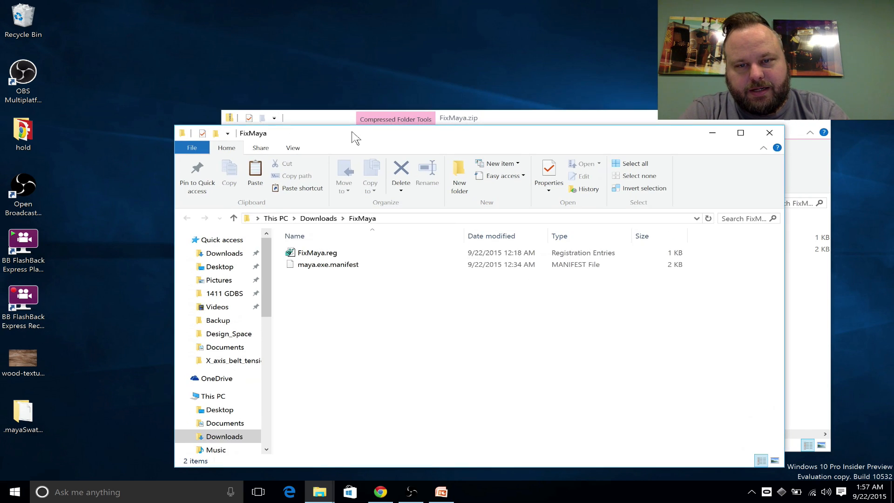
- Add the entries of FixMaya.reg to the Windows registry and accept the security confirmations
double_click(316, 254)
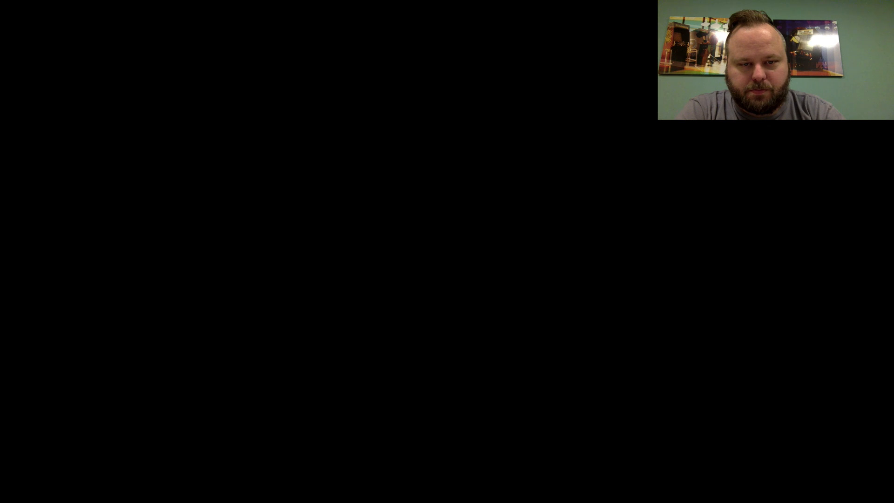
click(411, 330)
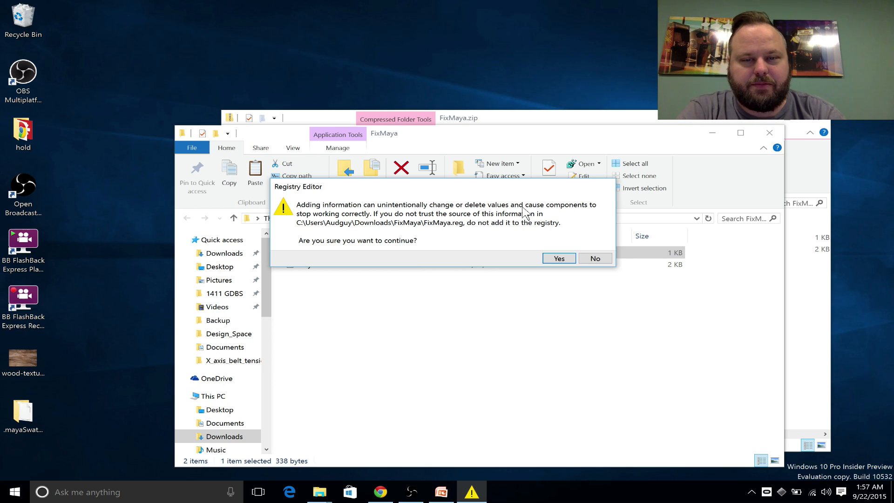
click(558, 259)
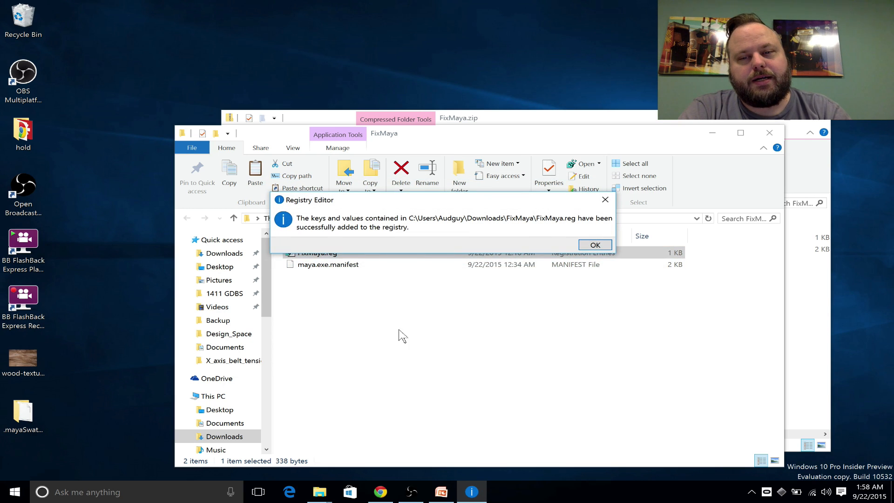
click(595, 245)
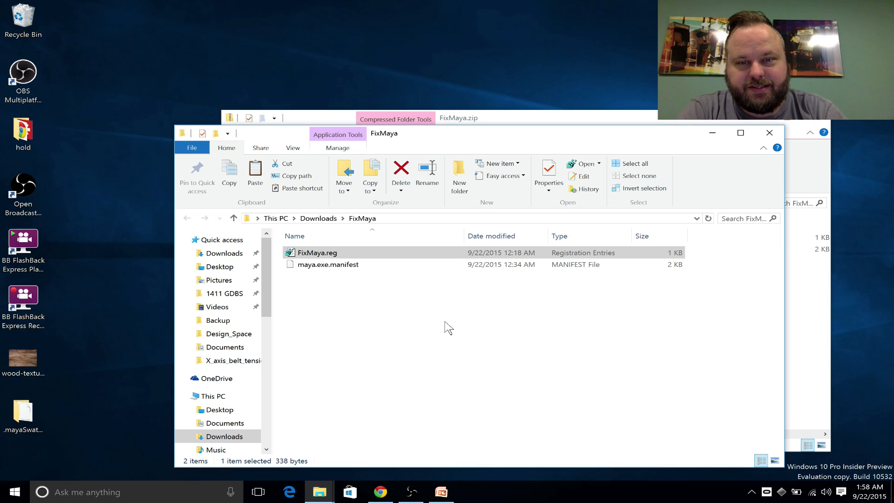
- Copy maya.exe.manifest from the FixMaya folder and open the Maya2014 bin folder through the file location of the Maya 2014 shortcut
click(334, 268)
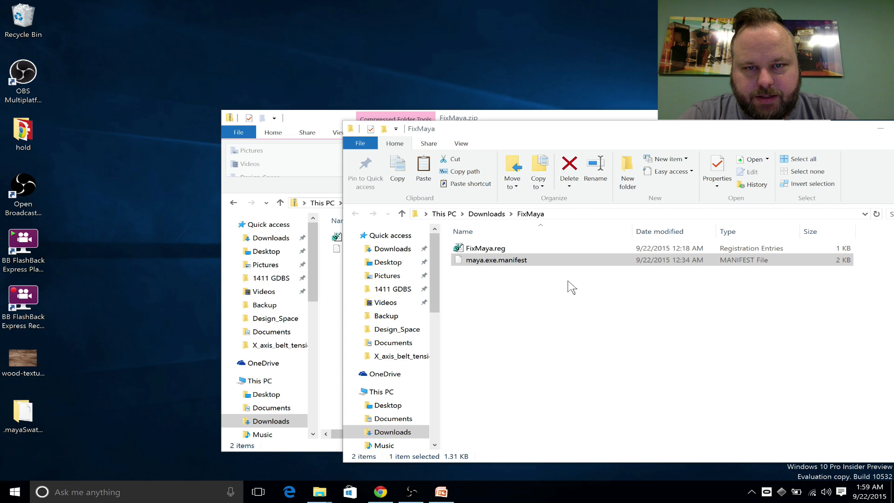
click(399, 181)
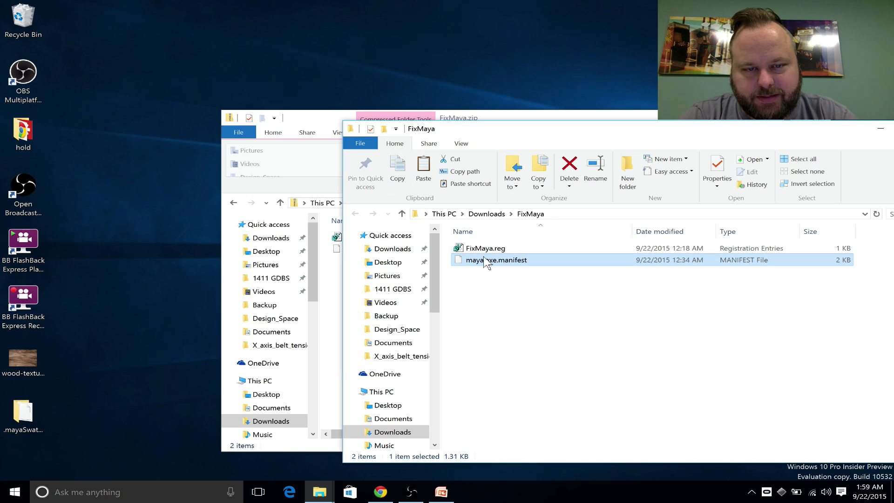
click(14, 491)
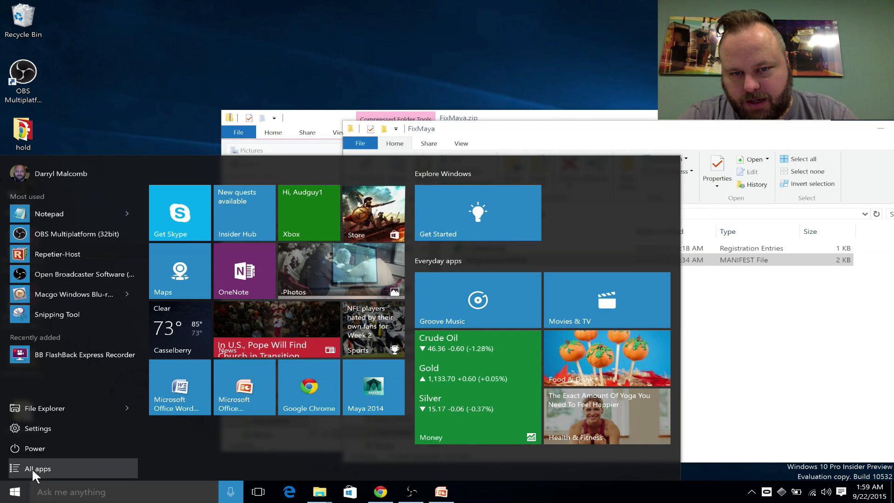
click(31, 474)
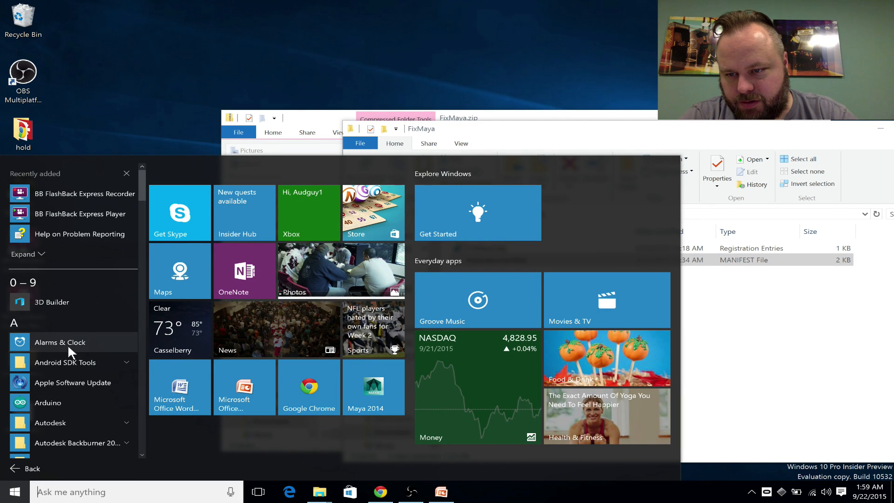
scroll(72, 375, down, 2)
scroll(72, 375, down, 1)
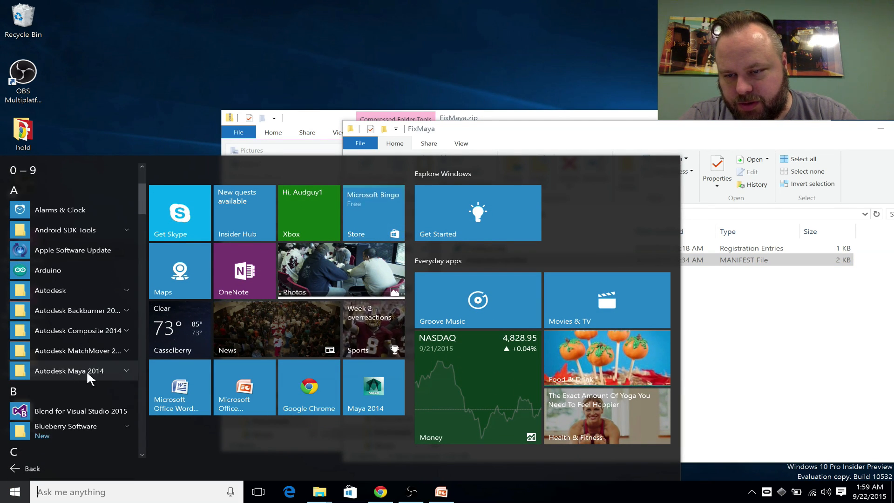
click(87, 370)
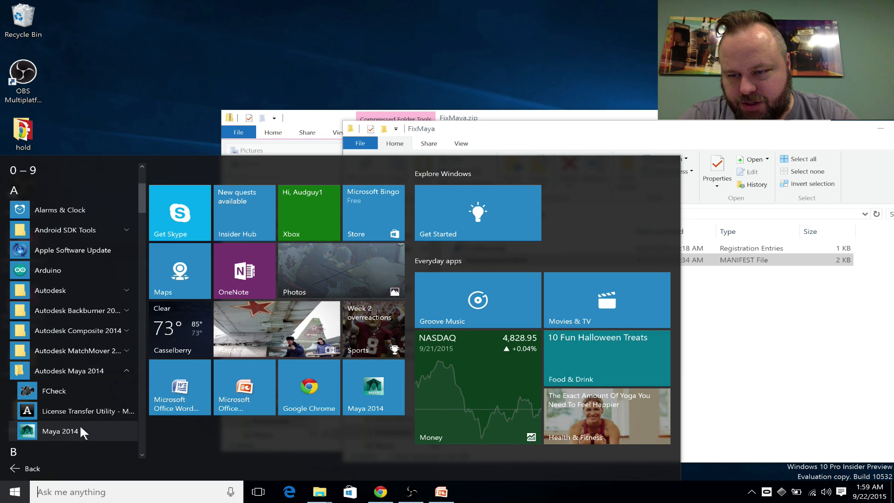
right_click(63, 429)
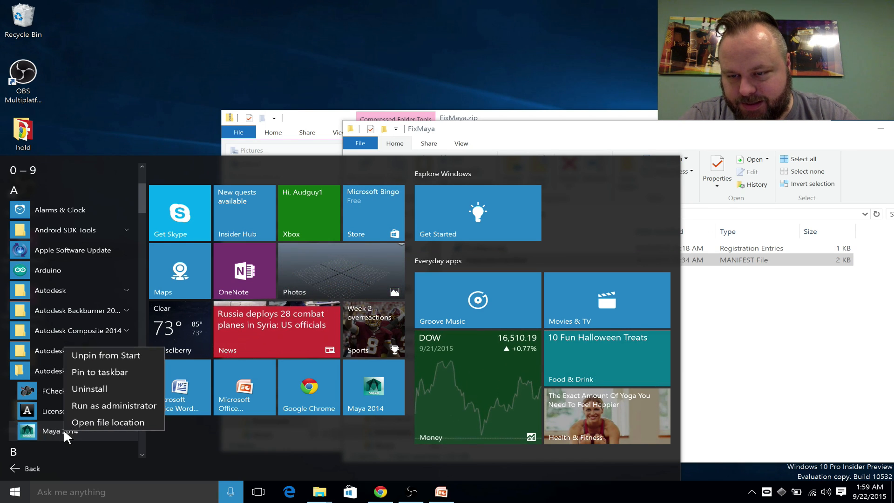
click(108, 421)
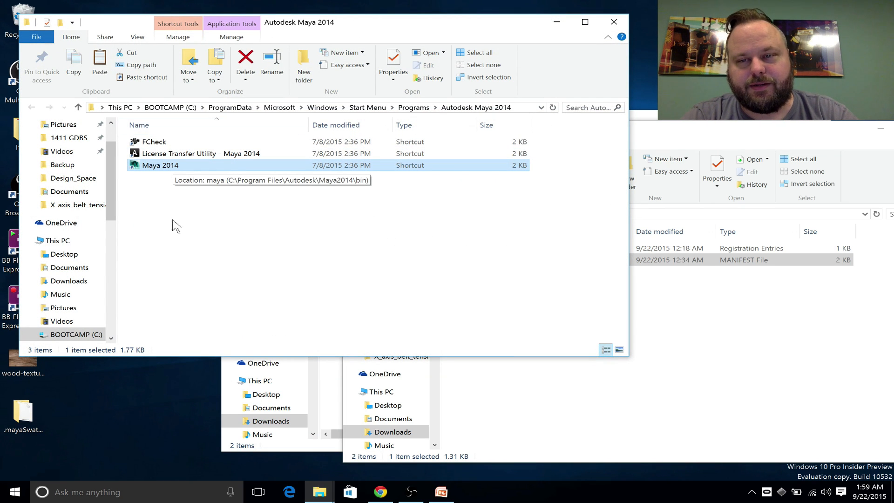
right_click(164, 171)
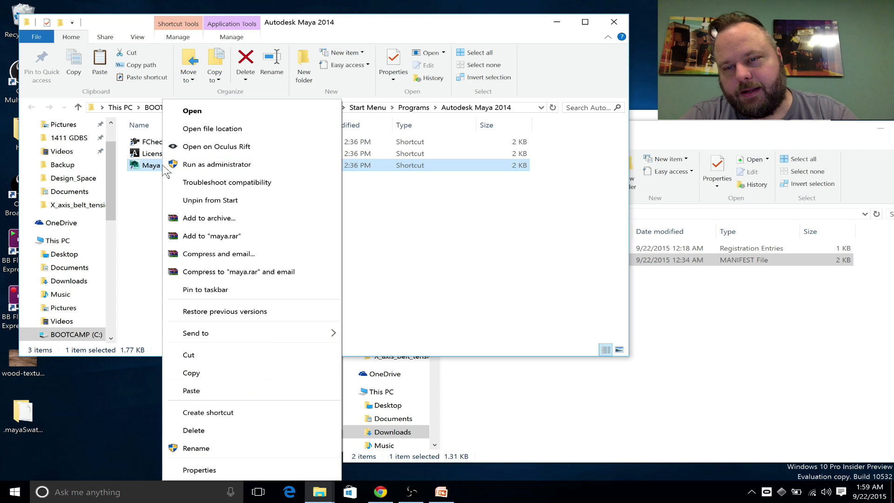
click(215, 130)
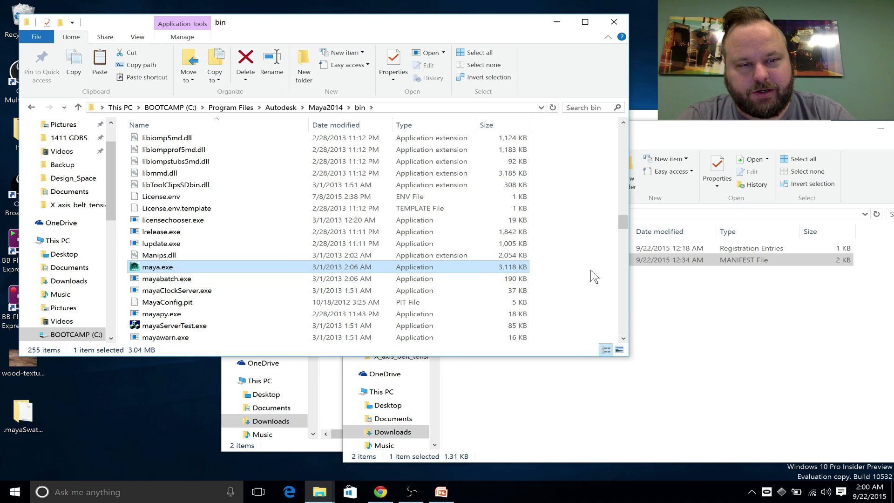
- Paste maya.exe.manifest into the Maya2014 bin folder with administrator permission, and close all open folder windows
click(97, 63)
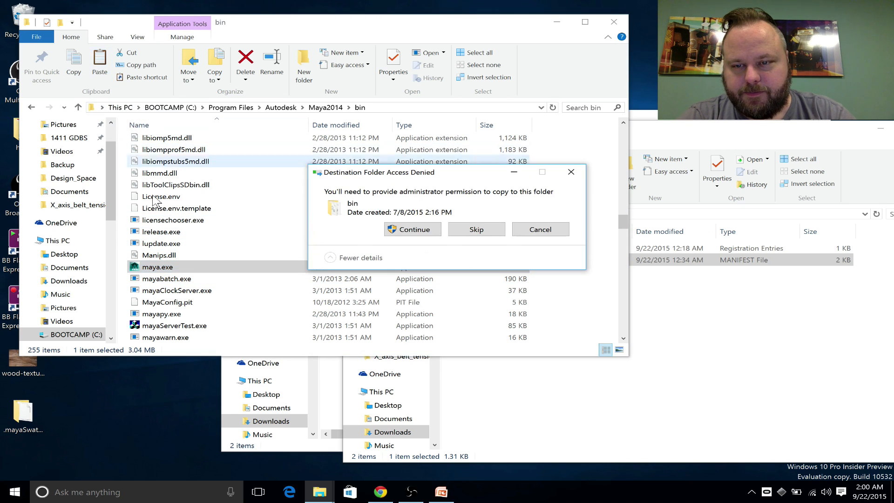
click(416, 232)
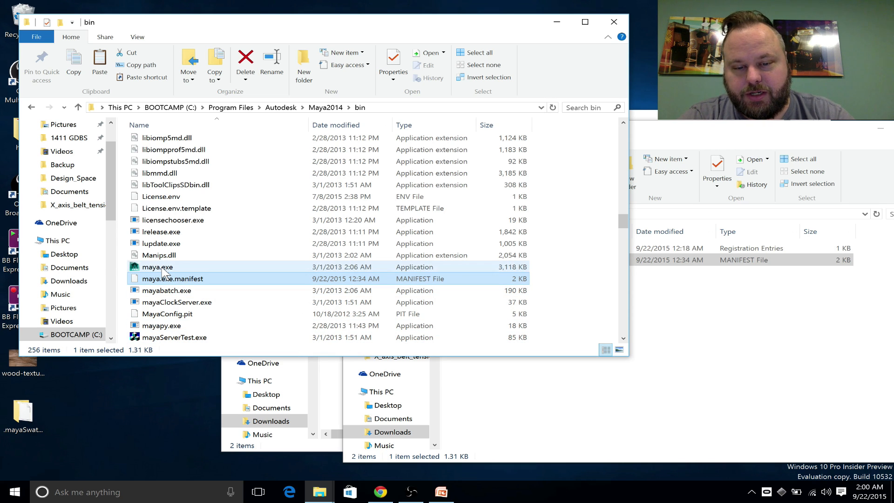
click(614, 22)
drag(743, 125, 629, 128)
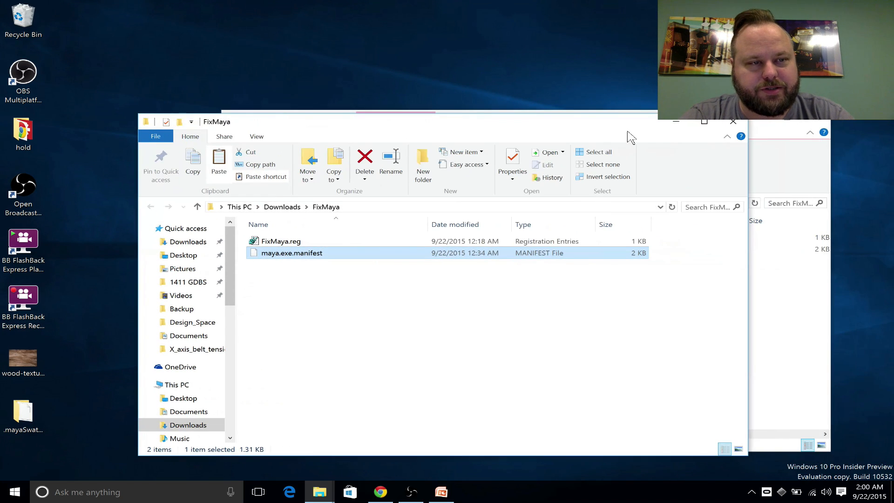
click(738, 122)
click(806, 122)
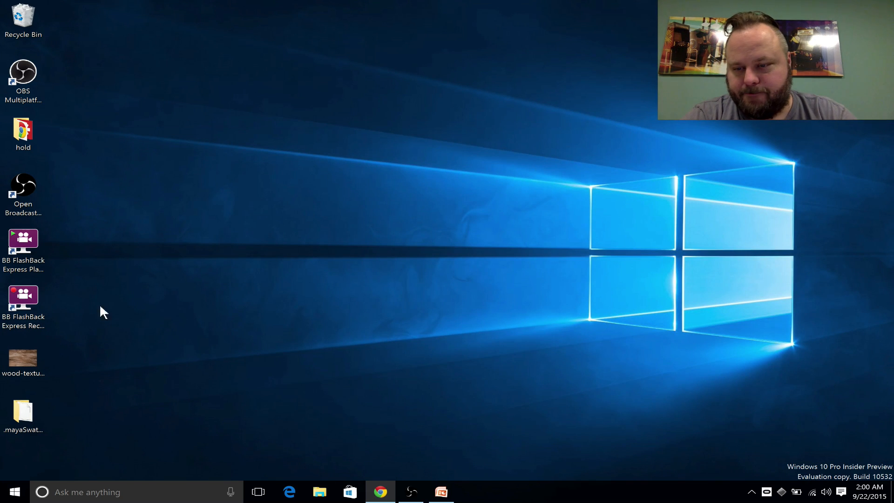
- Launch Maya 2014 from the desktop
click(13, 491)
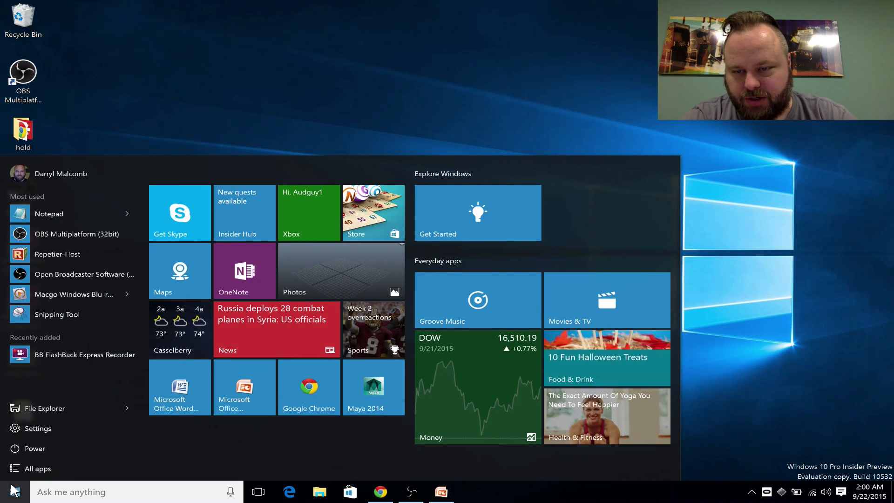
click(358, 389)
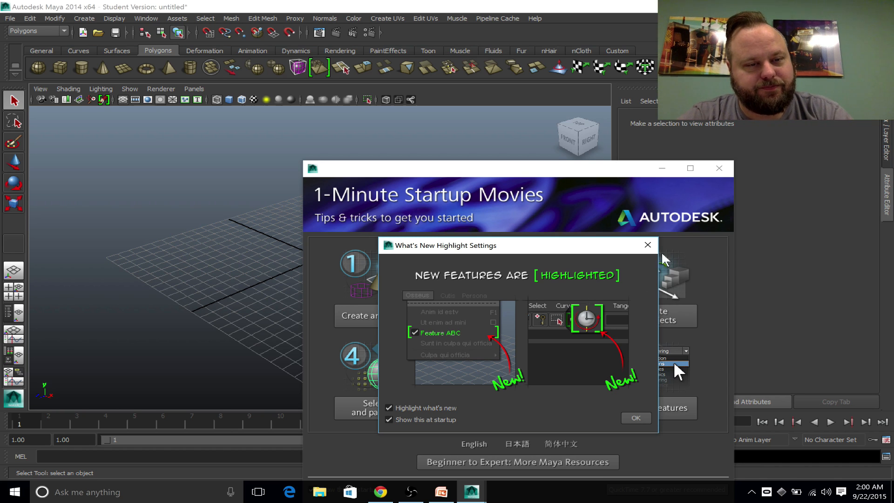
- Close the What's New Highlight Settings and 1-Minute Startup Movies dialogs
click(647, 244)
click(719, 168)
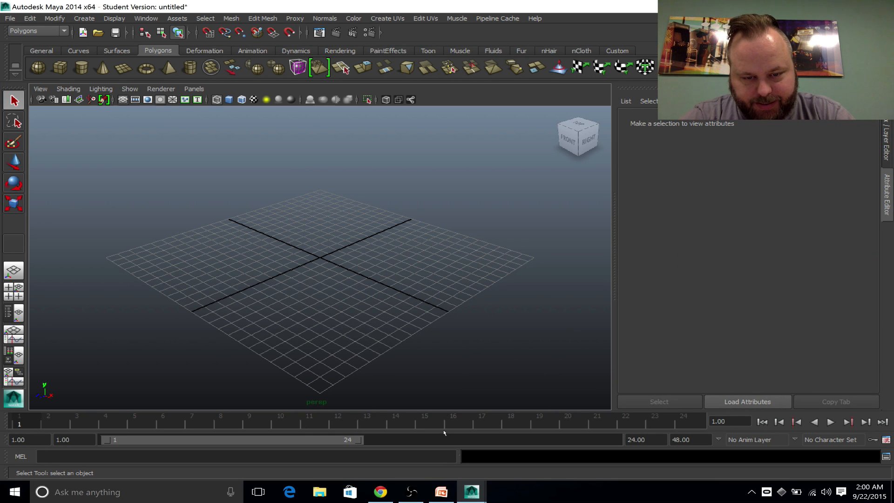
- Switch to PowerPoint, start the Maya2014.pptx slide show, and advance through the Maya fix slides to the *Yikes!* slide
click(438, 498)
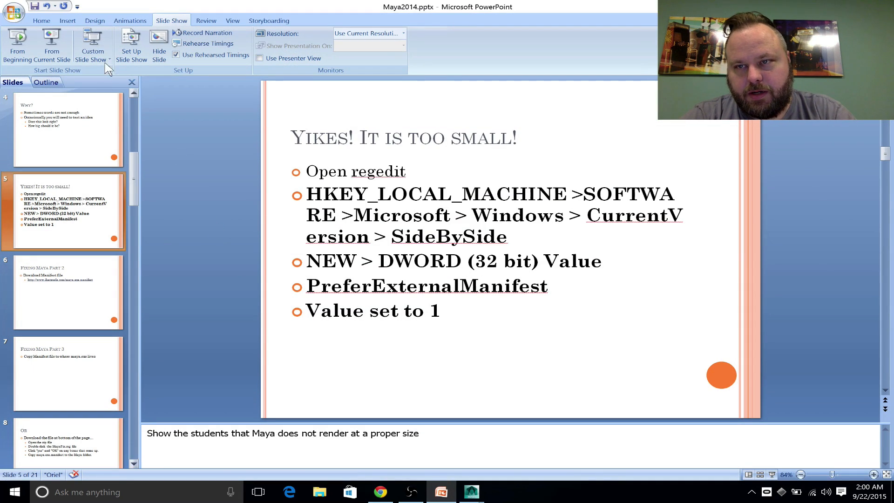
click(17, 44)
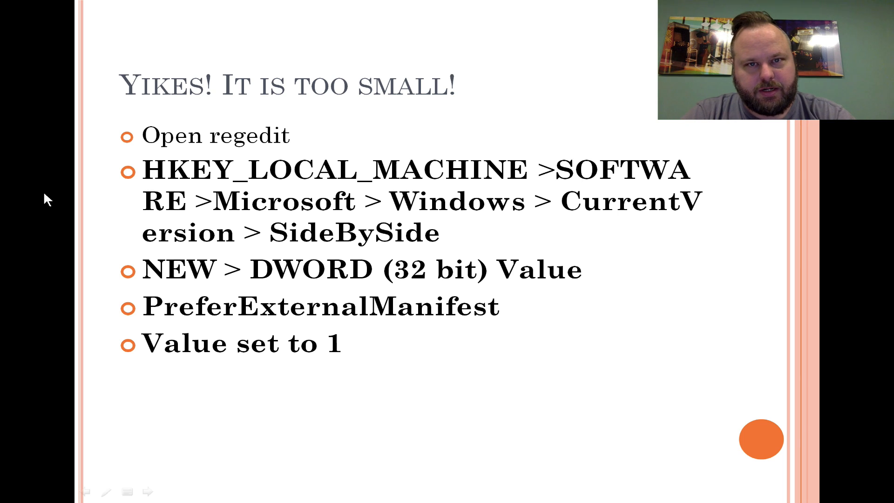
key(Right)
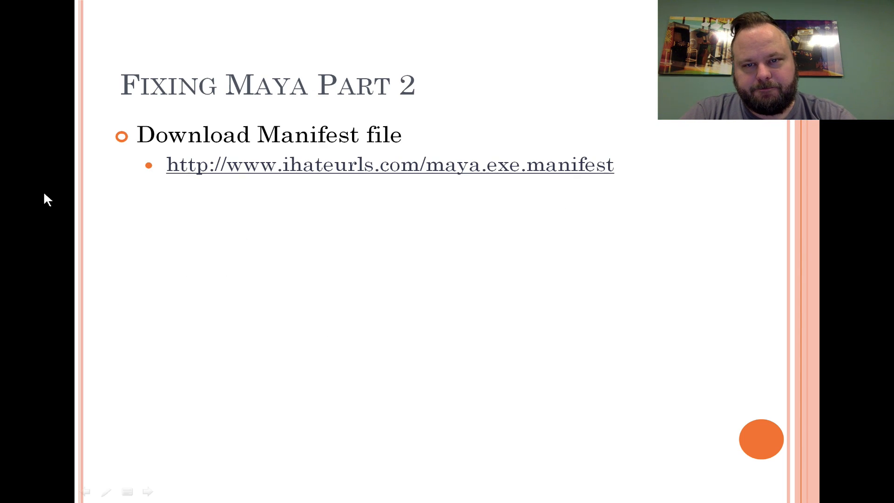
key(Right)
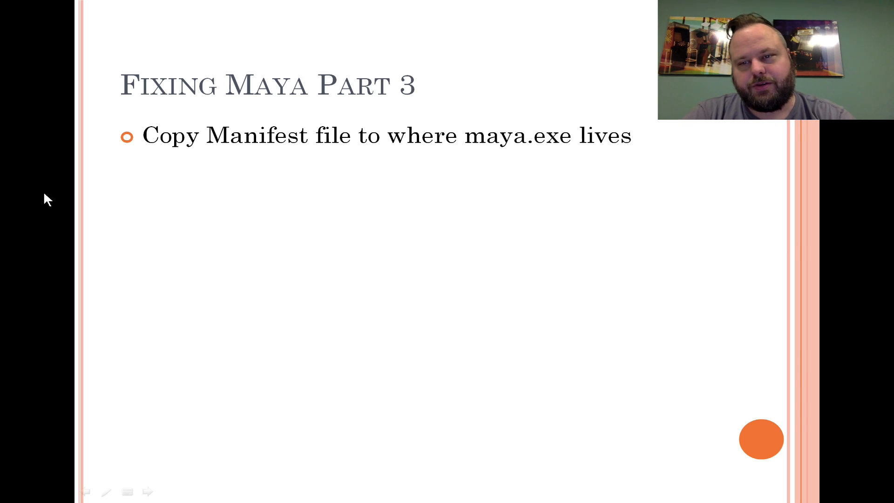
key(Right)
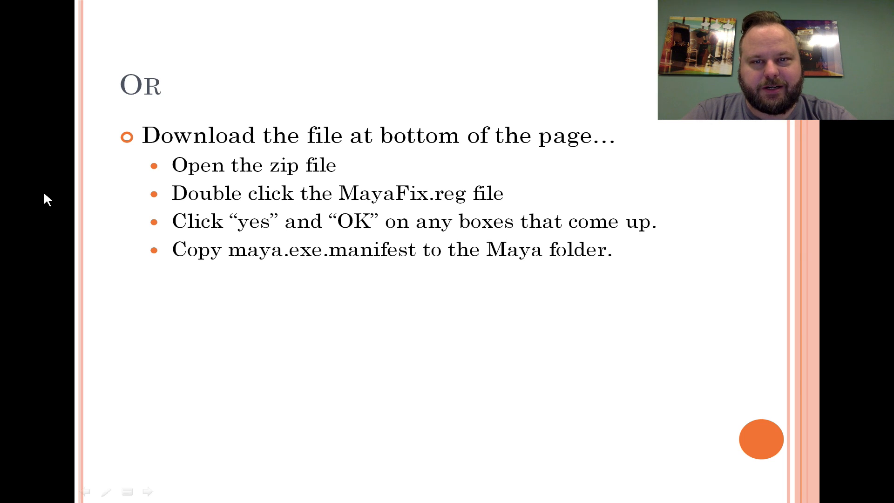
key(Right)
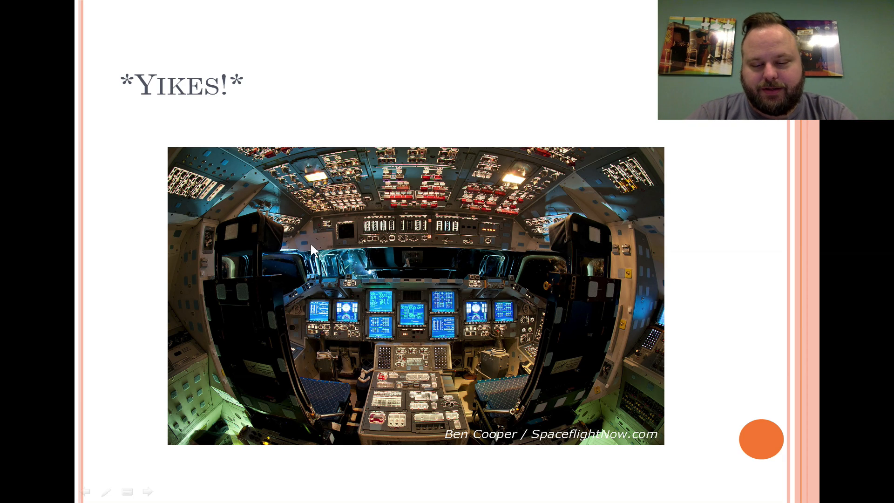
- Switch to Maya 2014 and look through the shelves from Deformation to Surfaces and several main menus, including Normals
key(alt+Tab)
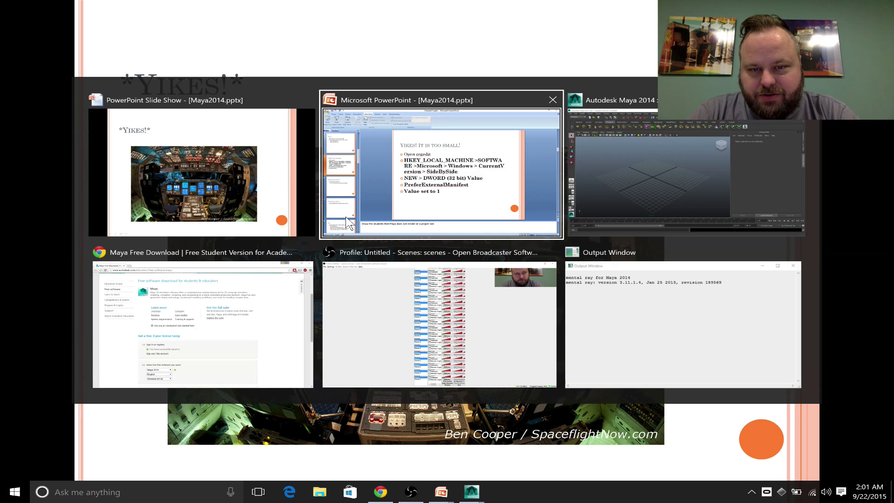
click(656, 158)
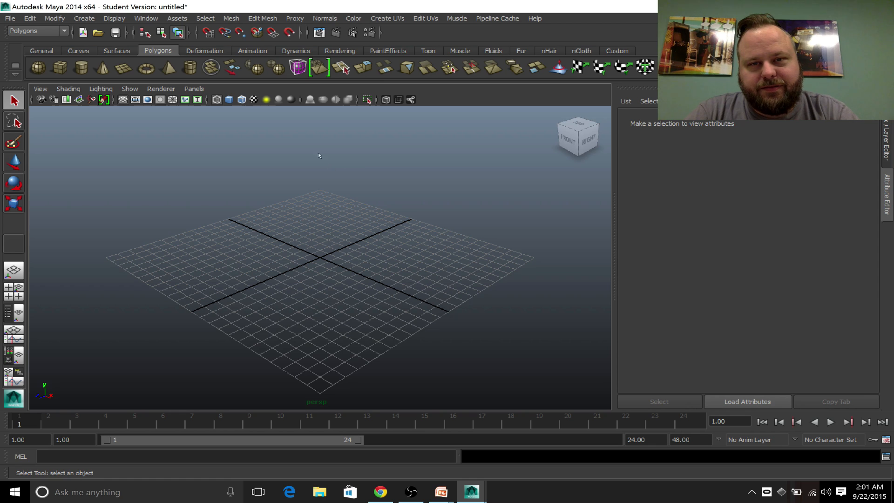
click(197, 55)
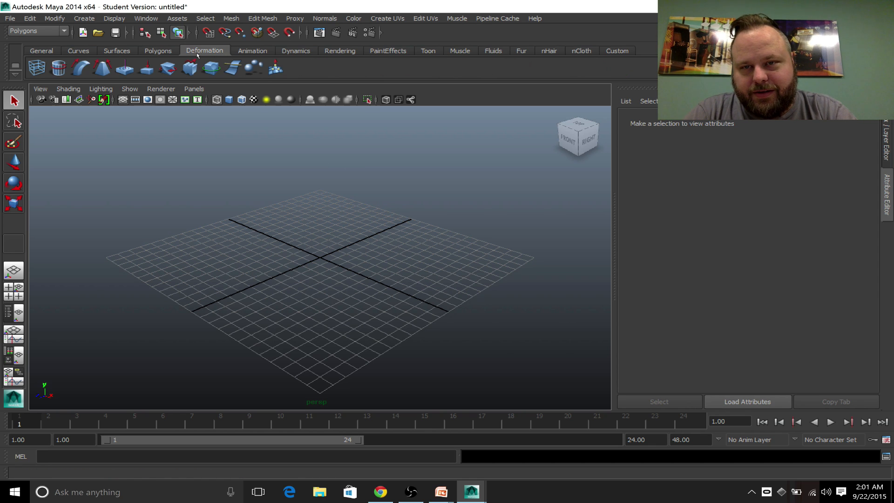
click(391, 53)
click(522, 51)
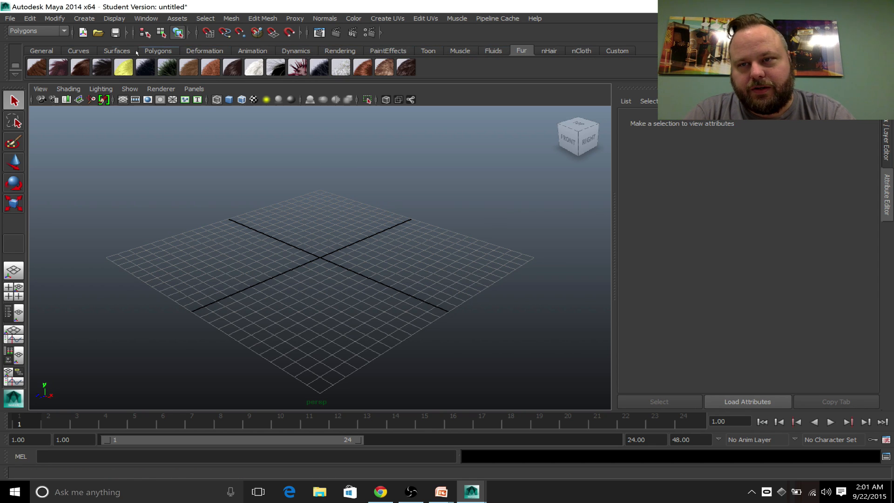
click(48, 51)
click(87, 52)
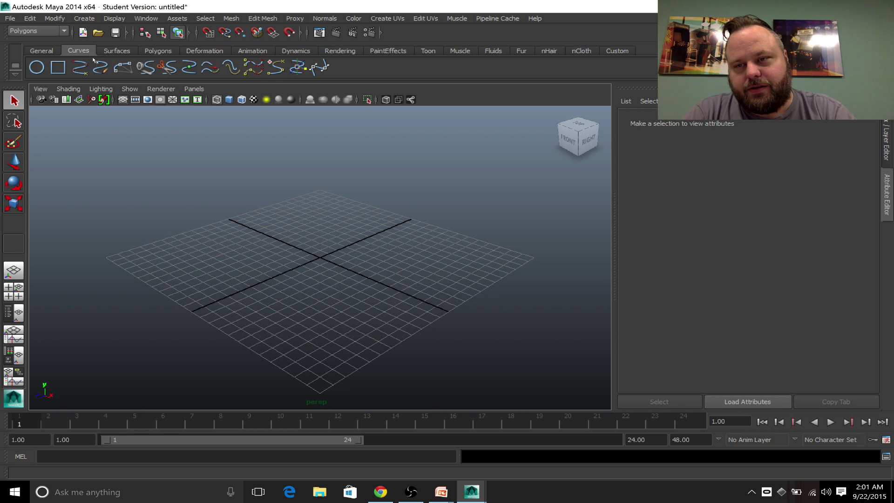
click(122, 51)
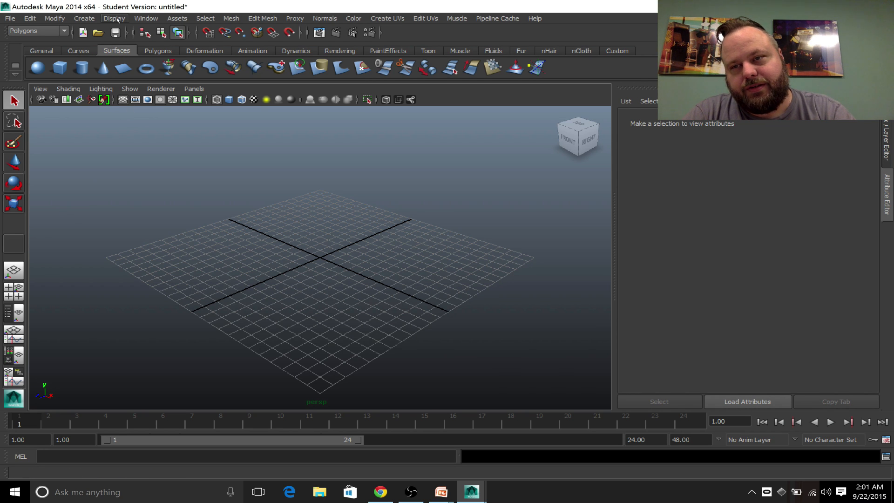
click(84, 18)
click(263, 19)
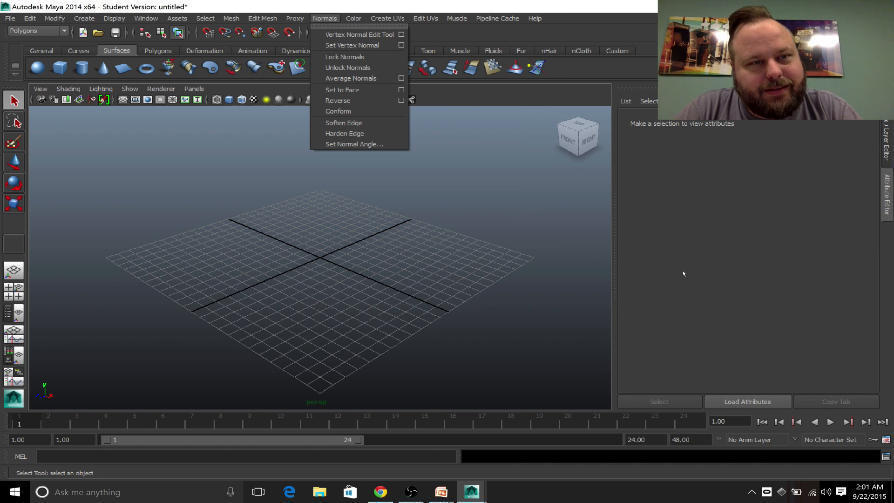
key(Escape)
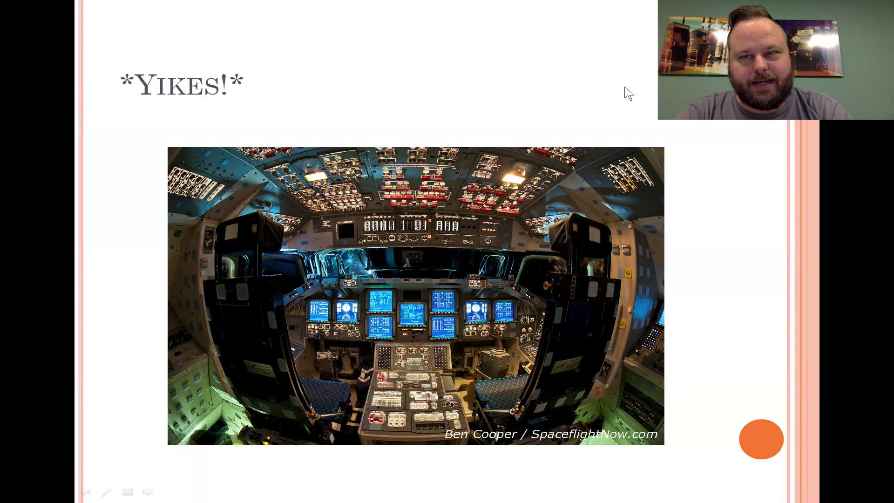
- Advance the slide show to the "Lets start at the top!" slide about the Menu Bar
key(Right)
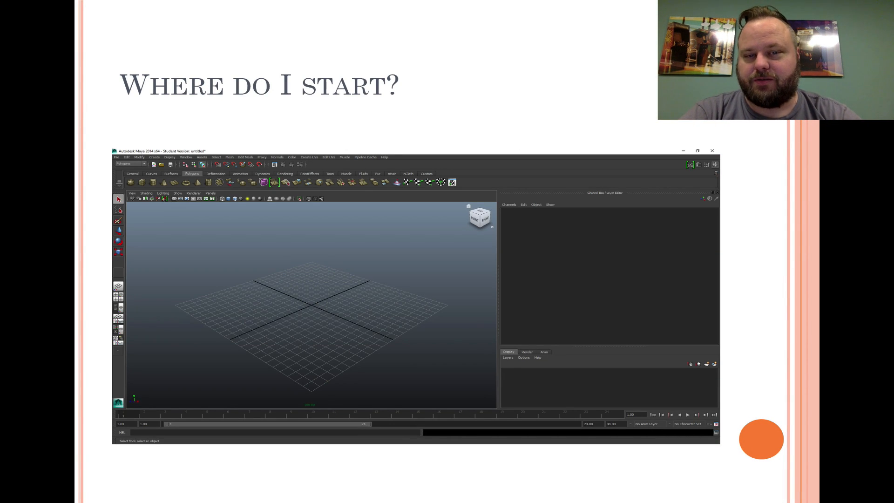
key(Right)
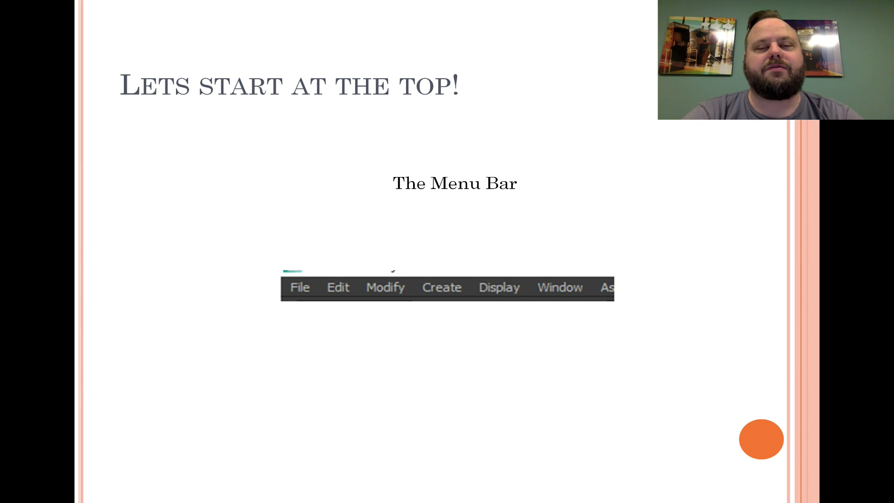
- Switch to Maya and examine the commands in the main menus, including File, Modify, Window, Assets, Muscle, Help and Edit UVs
key(super+Tab)
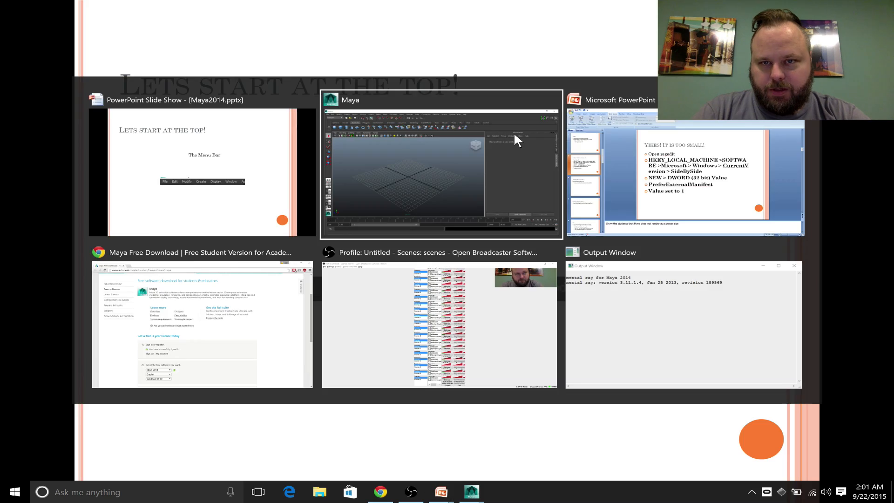
click(513, 132)
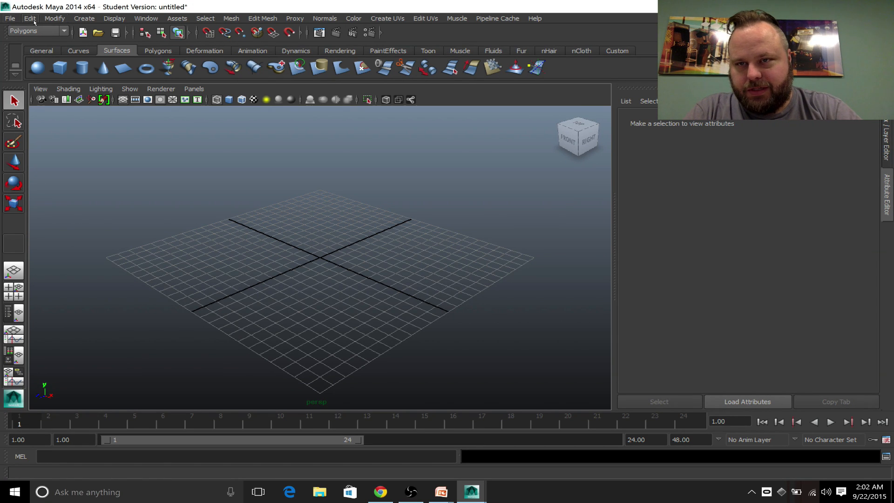
click(8, 18)
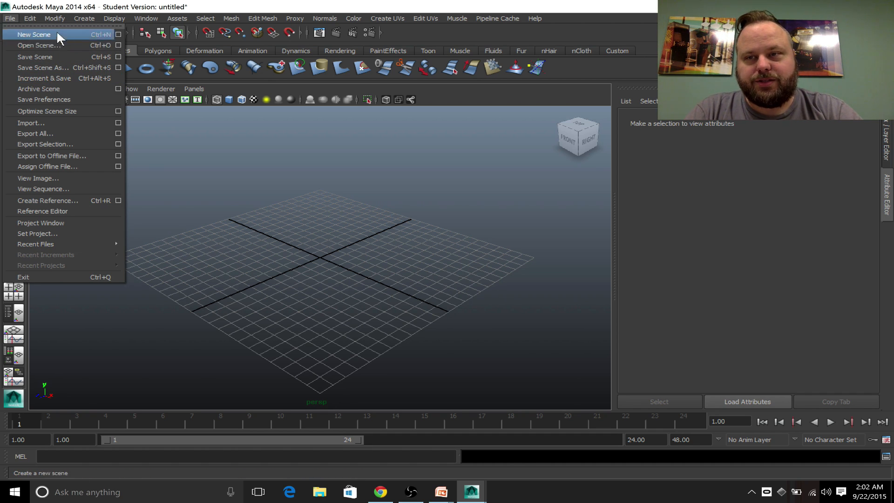
mouse_move(29, 21)
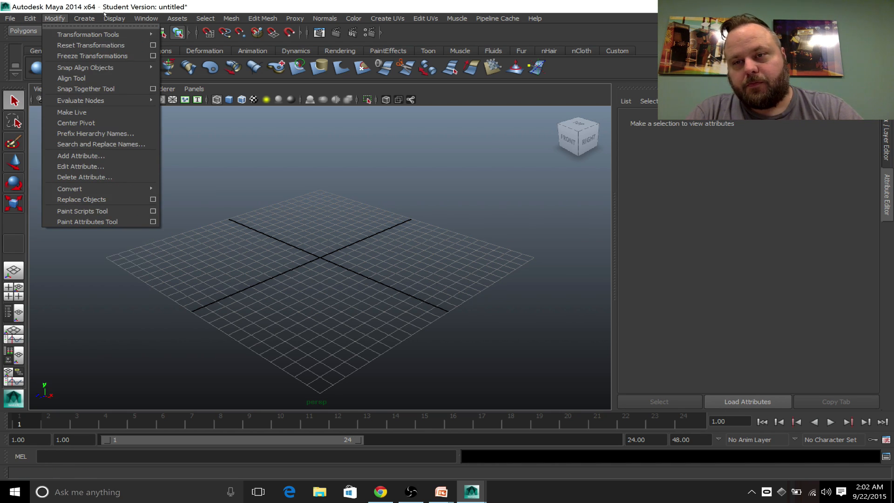
mouse_move(177, 19)
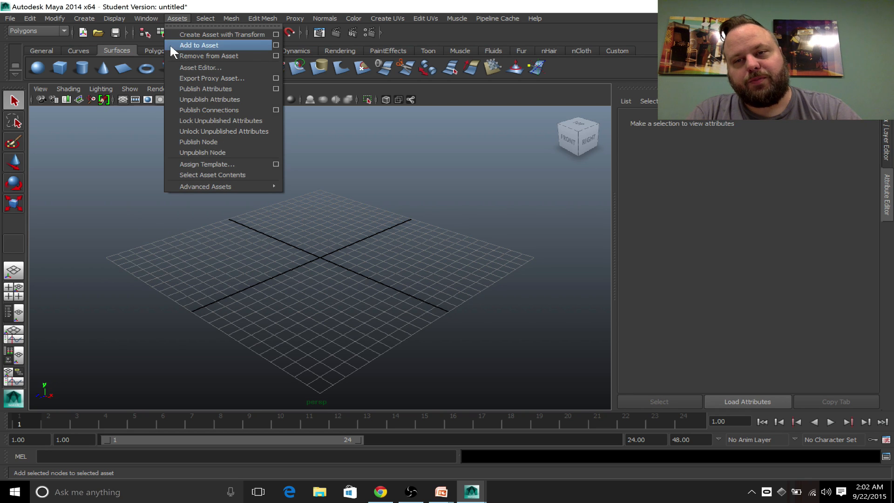
mouse_move(146, 18)
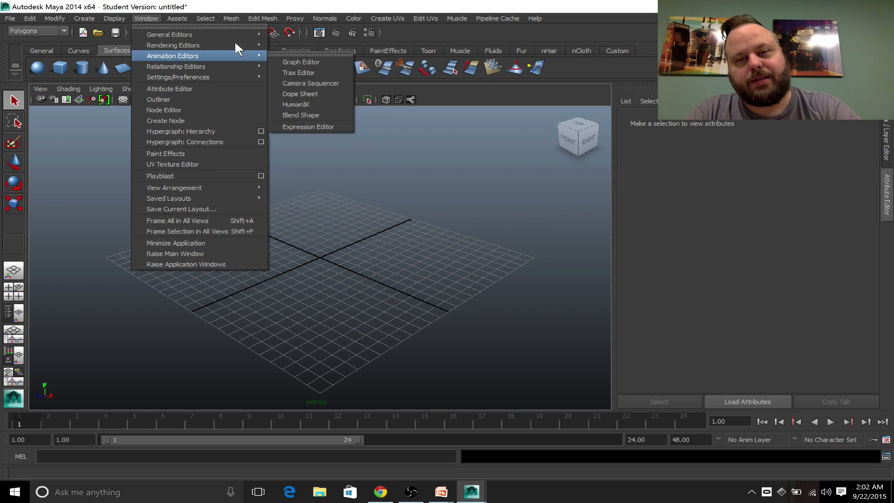
mouse_move(443, 19)
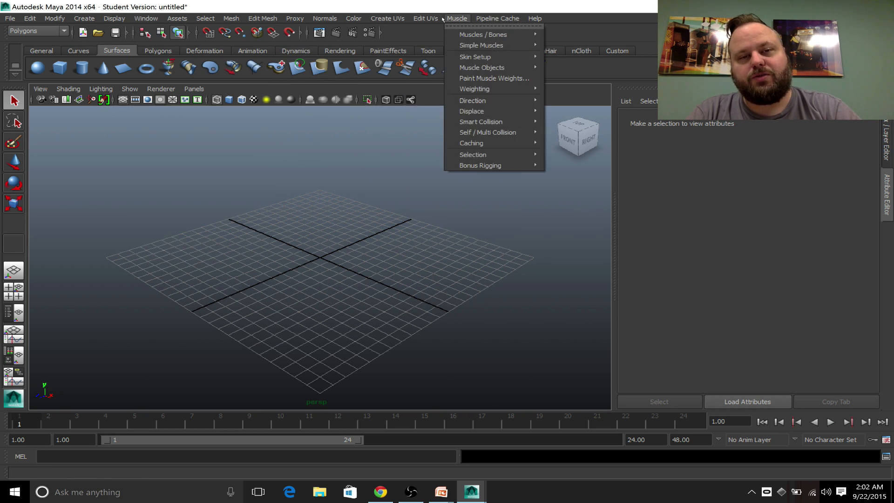
mouse_move(535, 19)
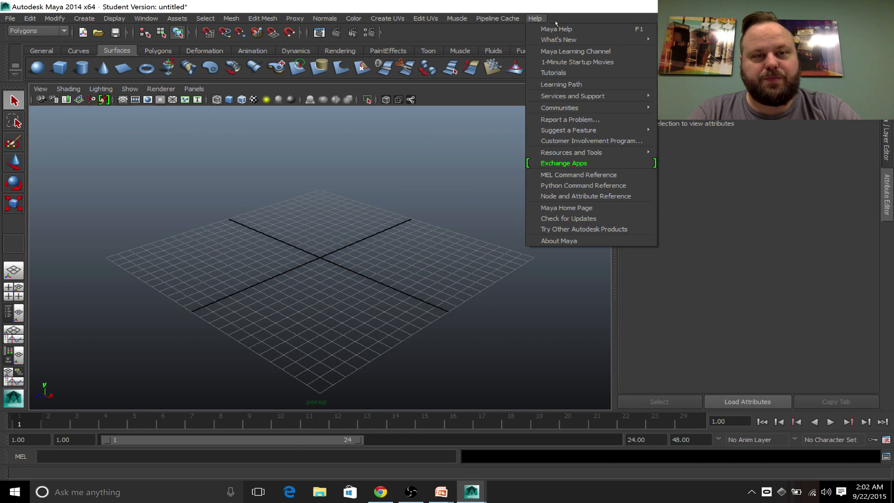
mouse_move(414, 15)
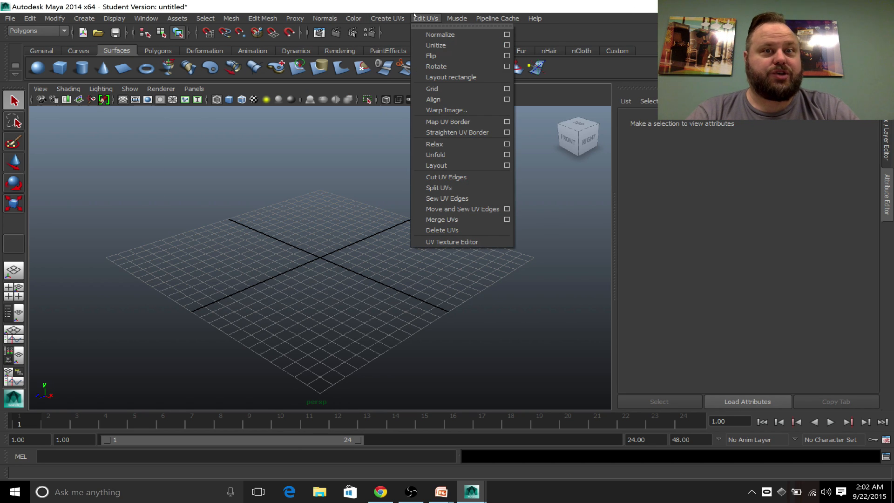
click(378, 8)
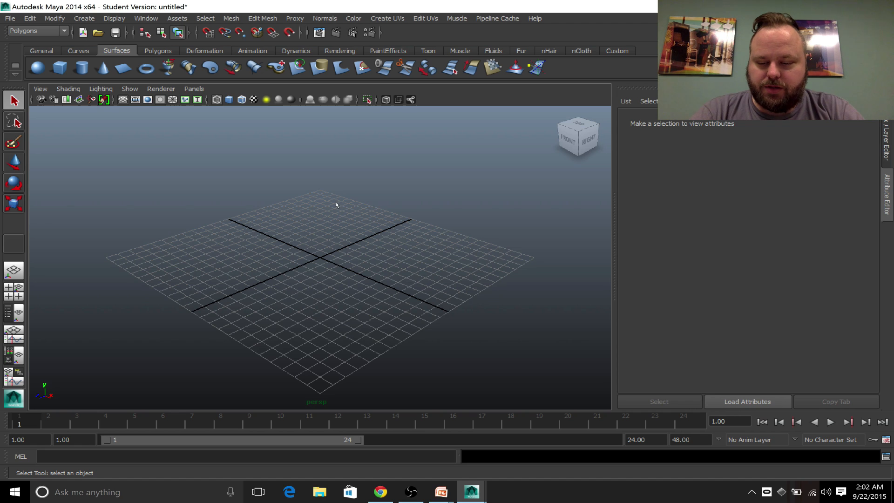
- Return to the PowerPoint slide show and advance to the "Status is everything" slide about the Status Line
key(alt+Tab)
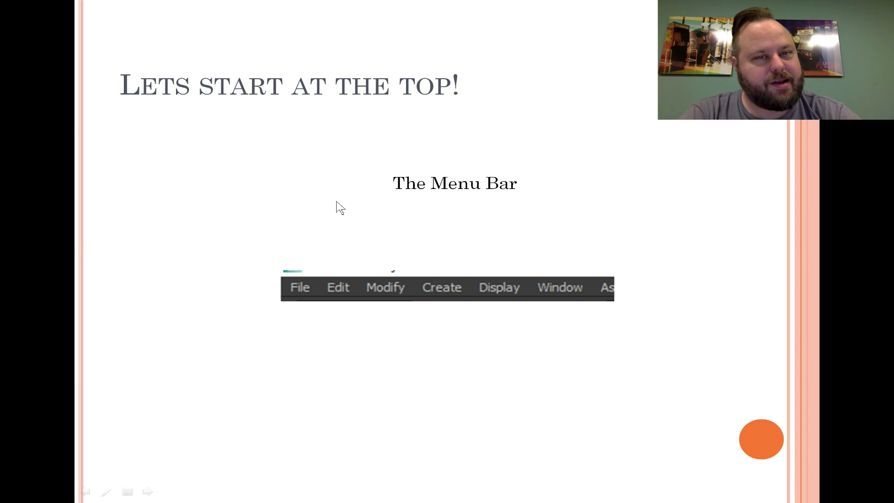
key(Right)
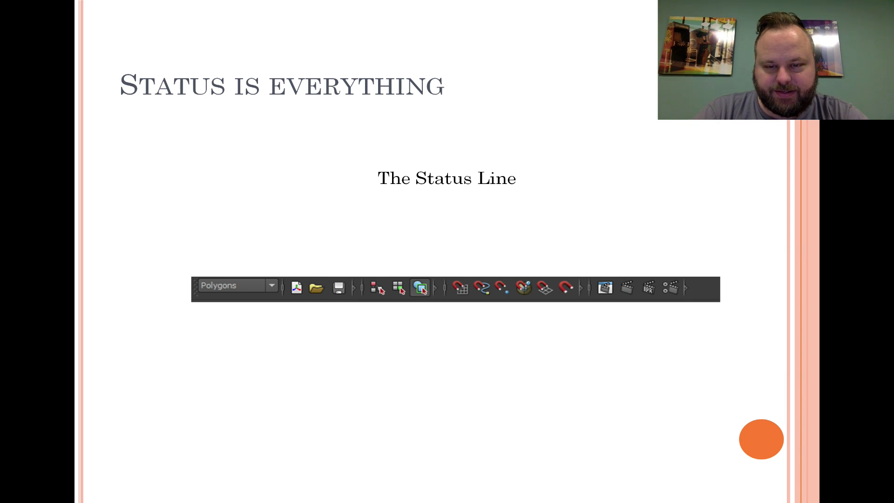
- Switch to Maya and change the menu set from Polygons through Animation and Dynamics to Surfaces
key(alt+Tab)
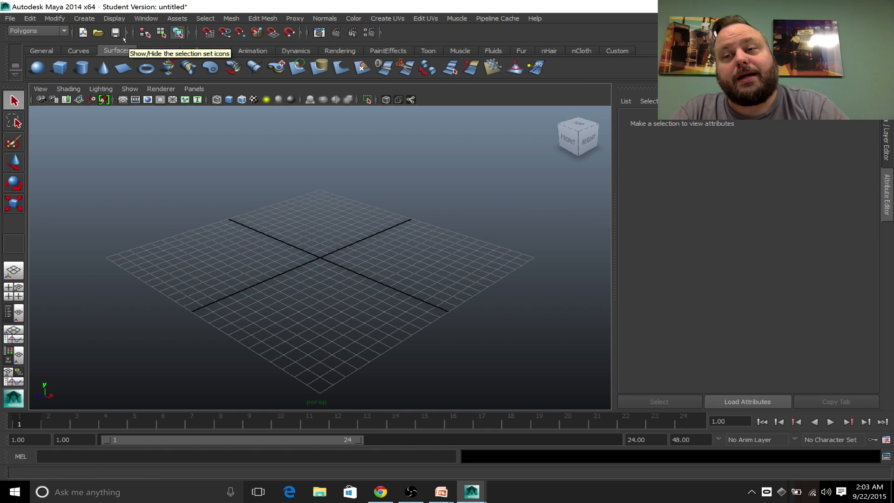
click(64, 32)
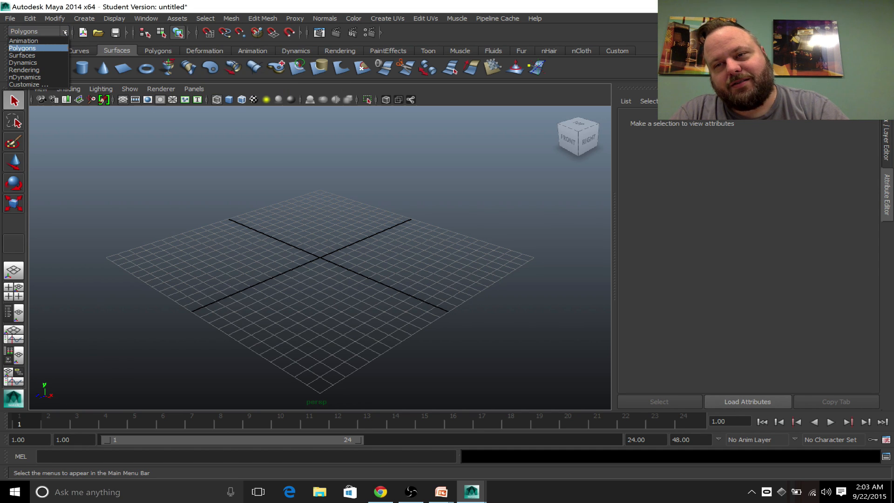
click(40, 40)
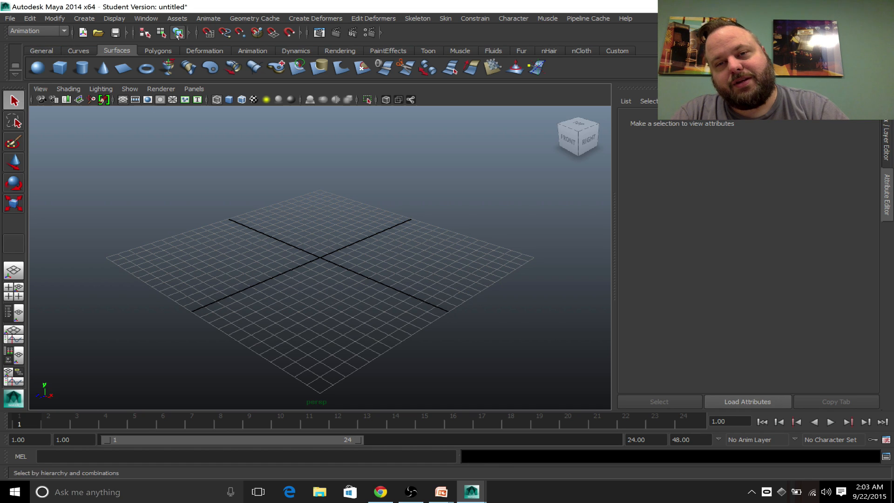
click(59, 32)
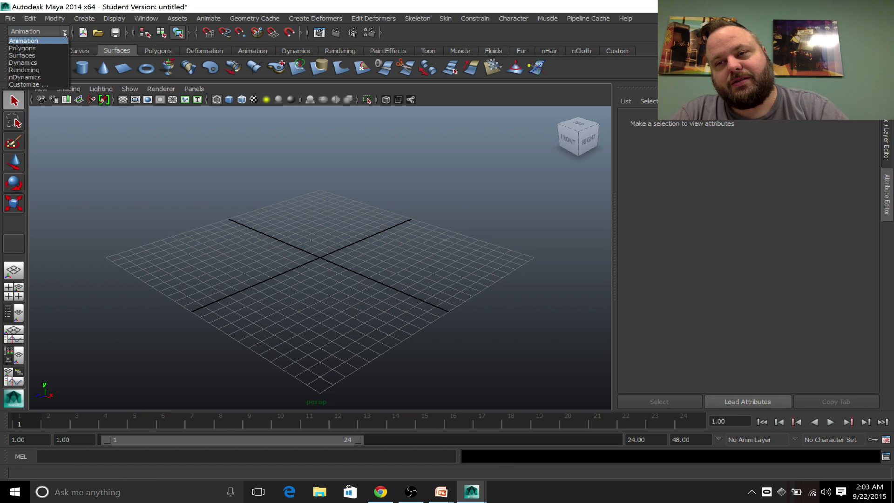
click(36, 58)
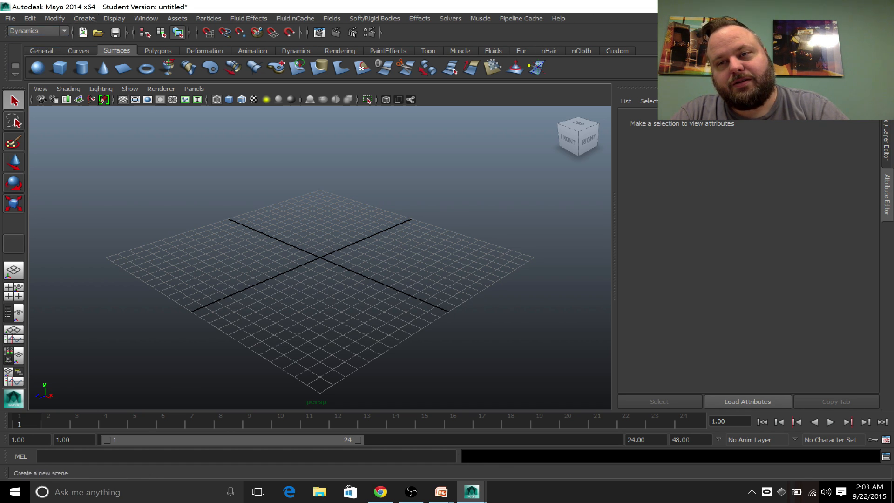
click(63, 31)
click(47, 55)
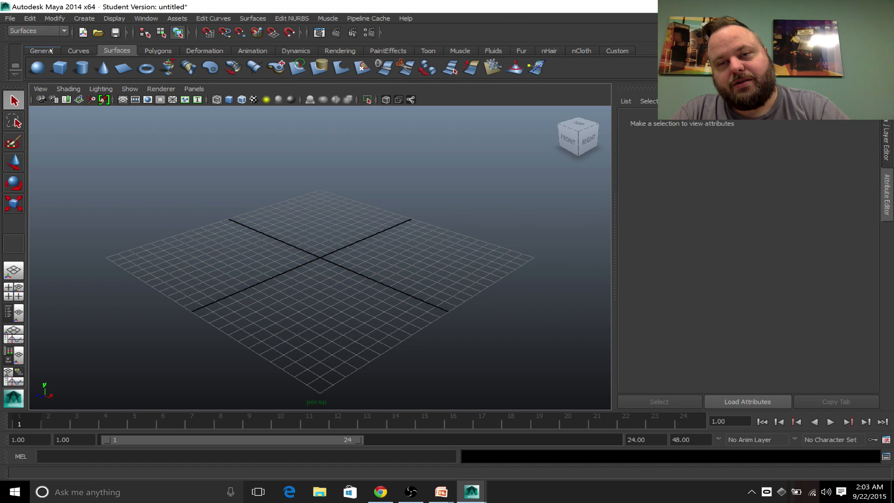
- Switch the menu set through Animation and nDynamics to compare the main menus, ending on Polygons
click(63, 31)
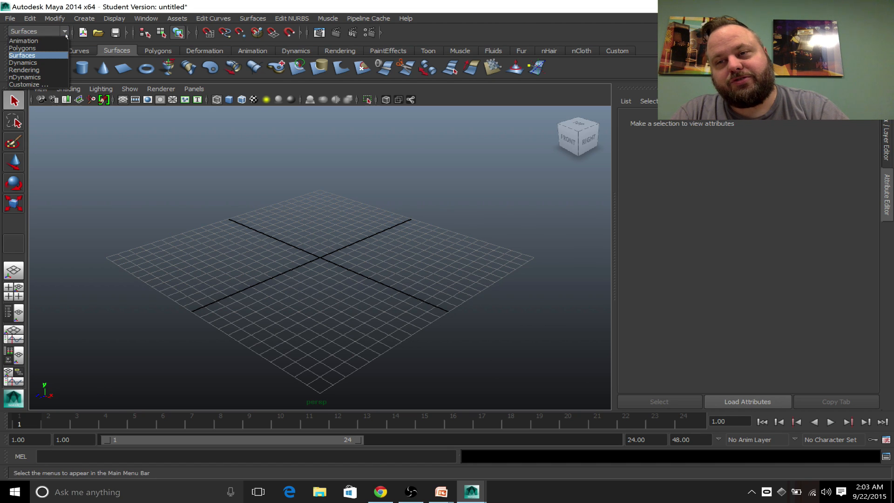
click(43, 41)
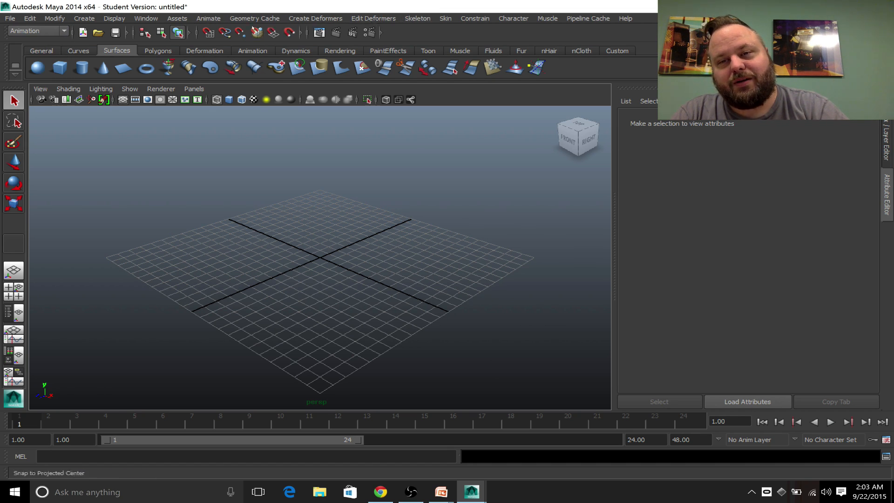
click(63, 32)
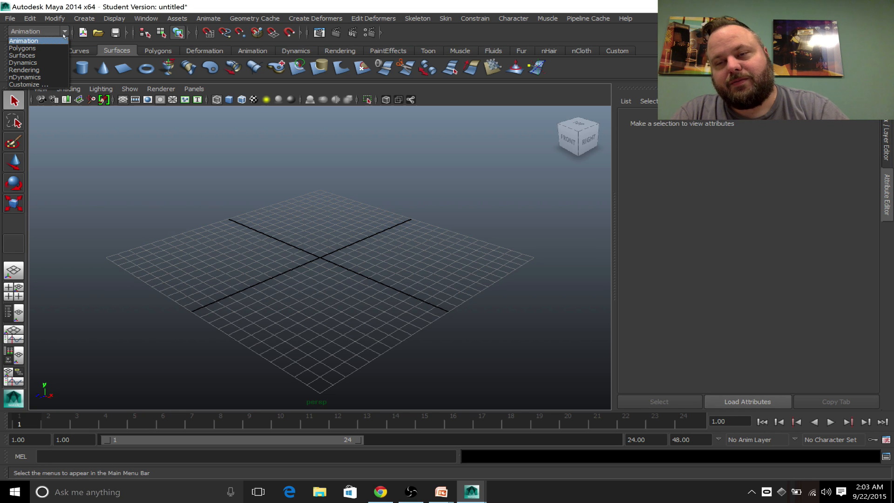
click(40, 42)
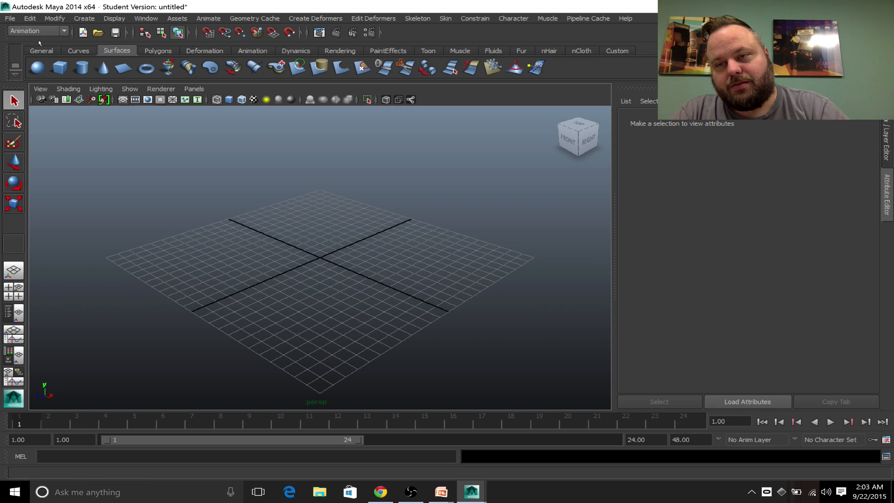
click(42, 31)
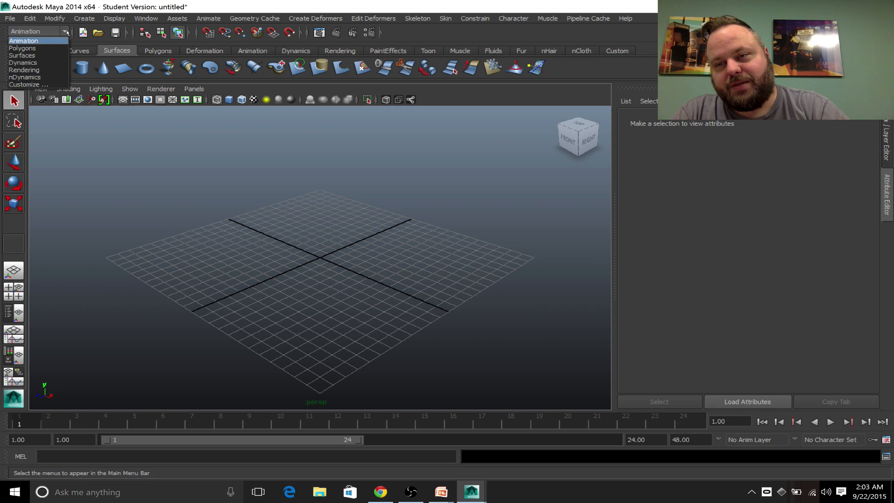
click(28, 77)
click(65, 32)
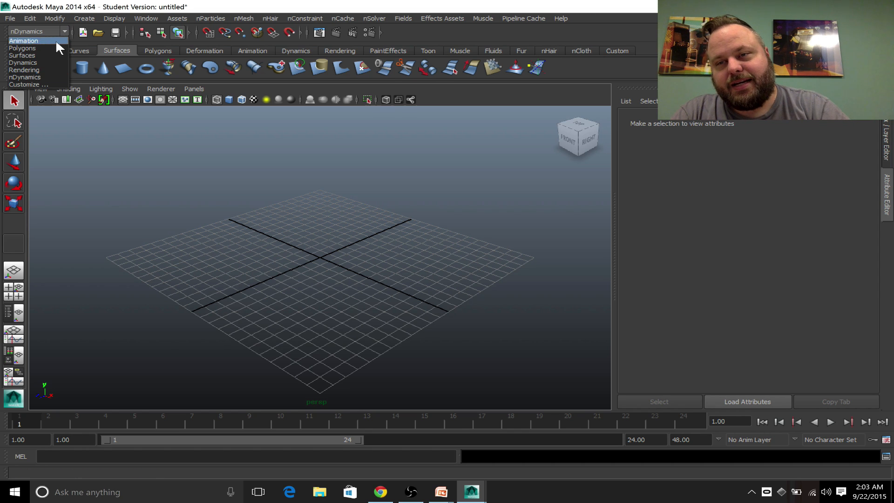
click(50, 48)
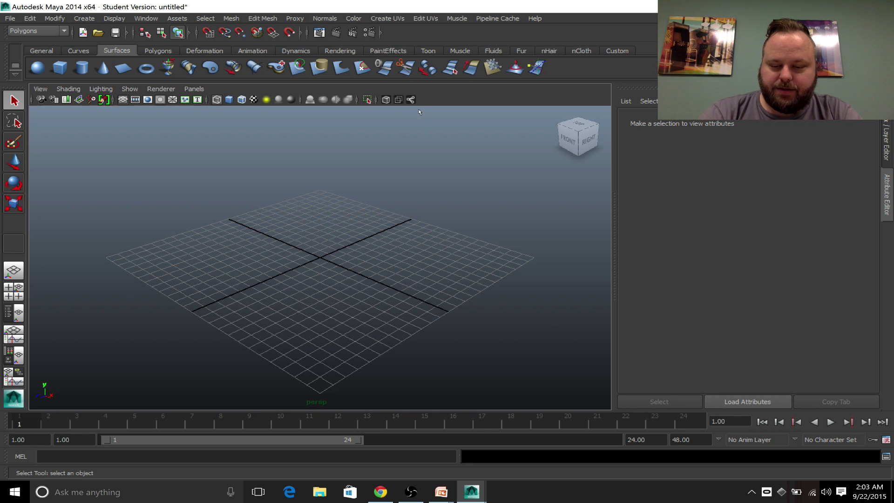
- Return to the PowerPoint slide show and advance to the "The Shelf" slide
key(alt+Tab)
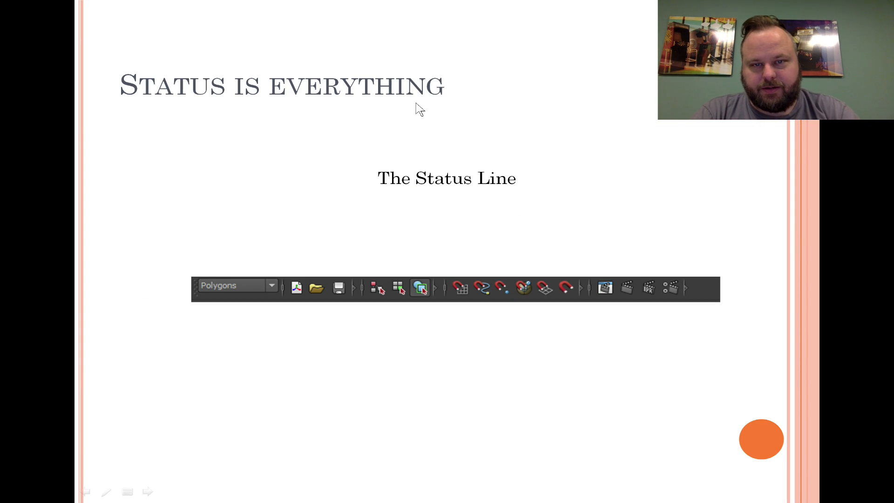
key(Right)
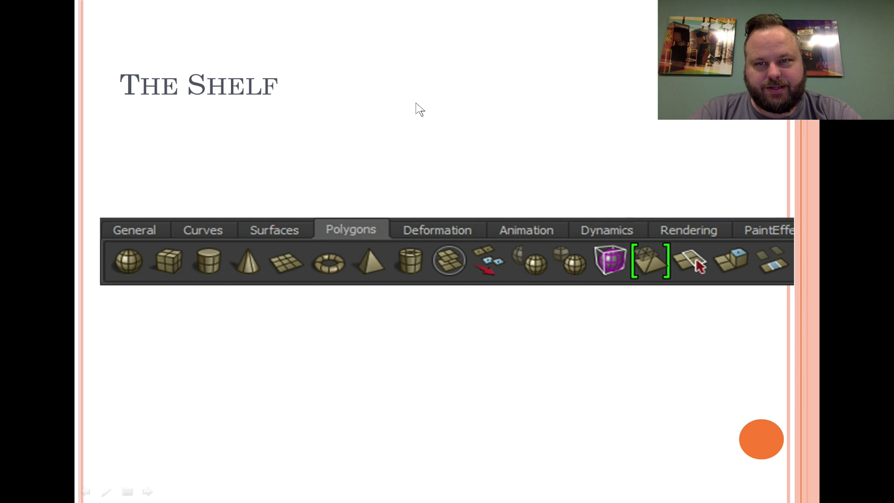
- Switch to Maya and browse the shelves from Polygons and Deformation through Rendering, PaintEffects and Fluids to nHair, ending on the Polygons shelf
key(alt+Tab)
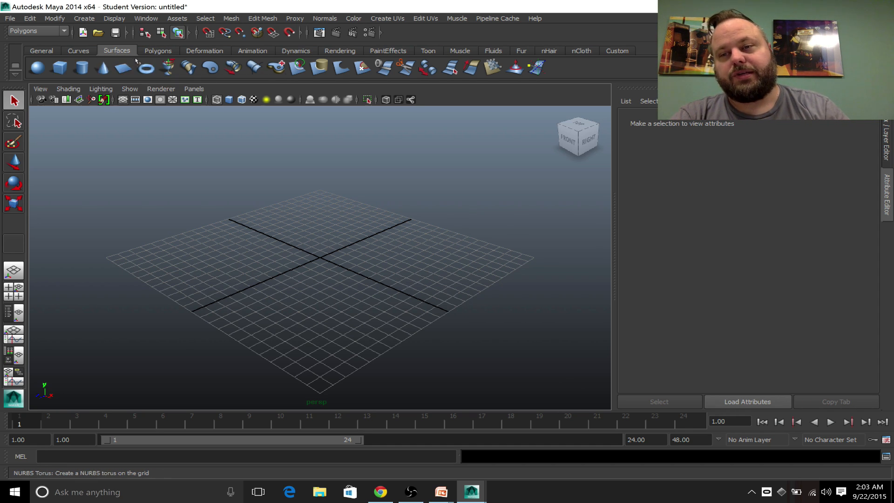
click(157, 51)
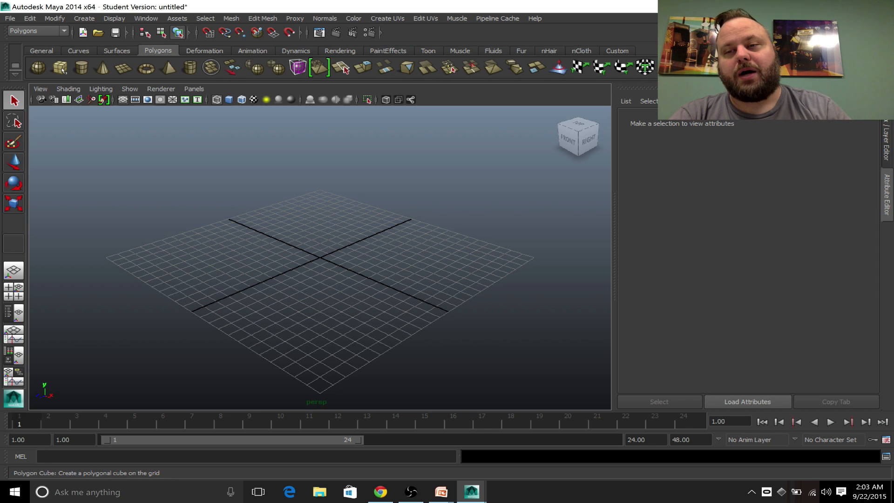
click(203, 52)
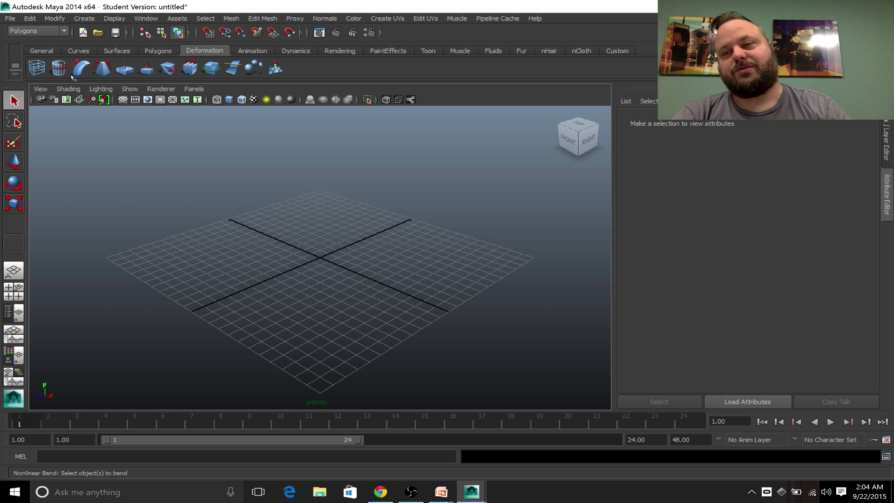
click(252, 50)
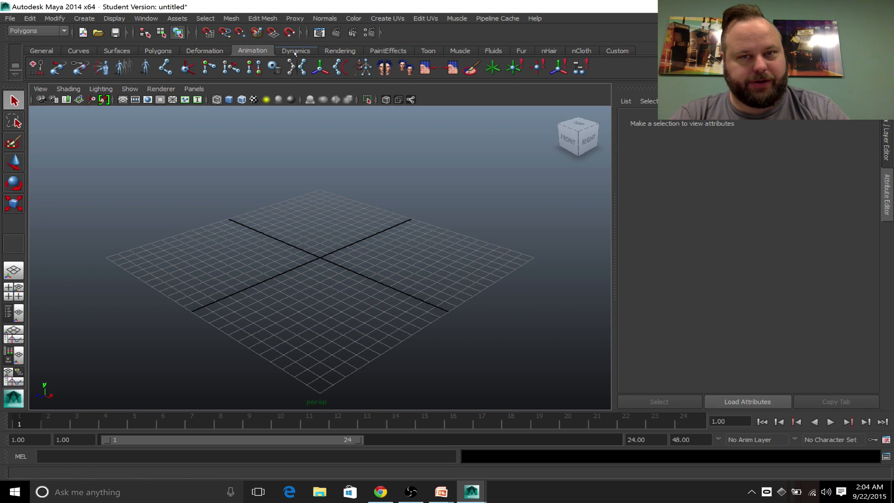
click(294, 51)
click(340, 51)
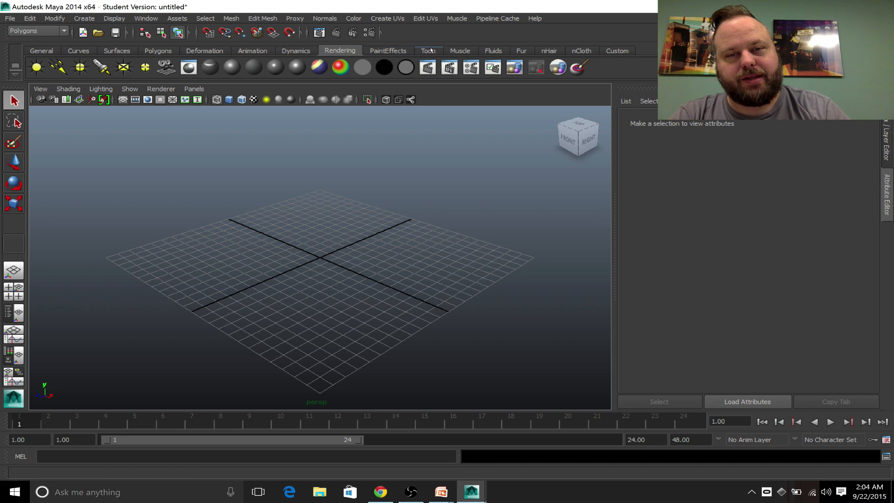
click(398, 52)
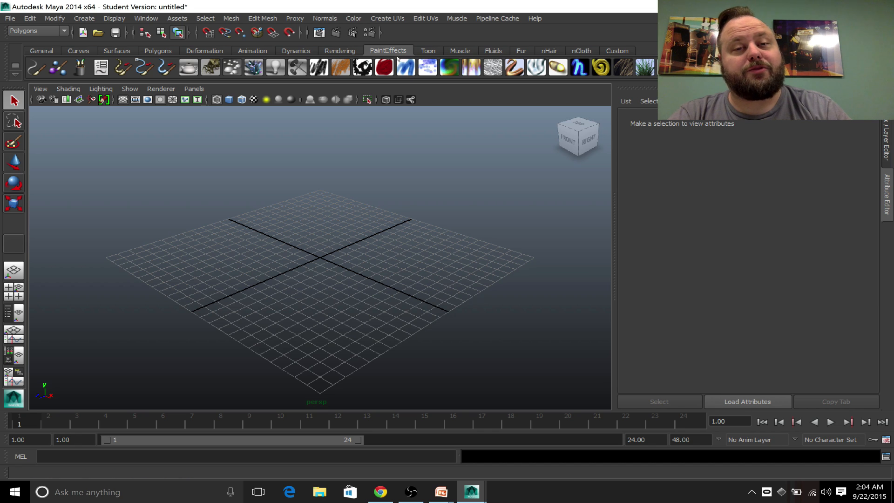
click(429, 51)
click(460, 51)
click(492, 54)
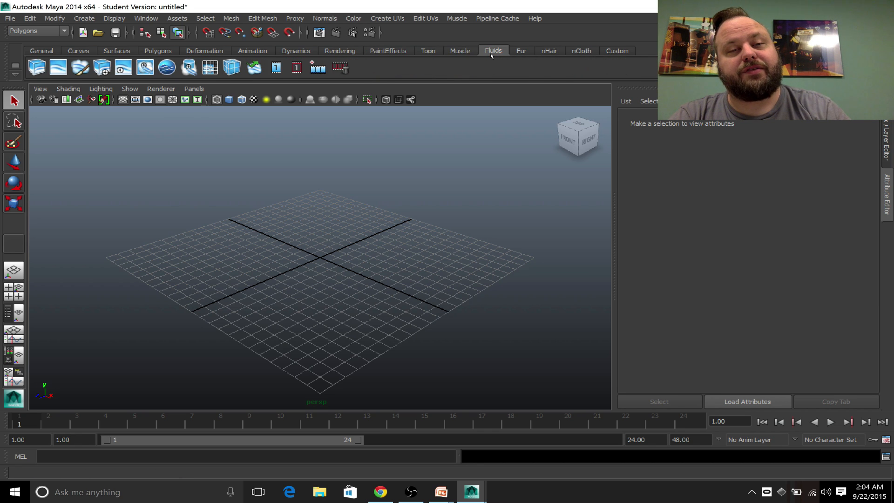
click(519, 52)
click(548, 52)
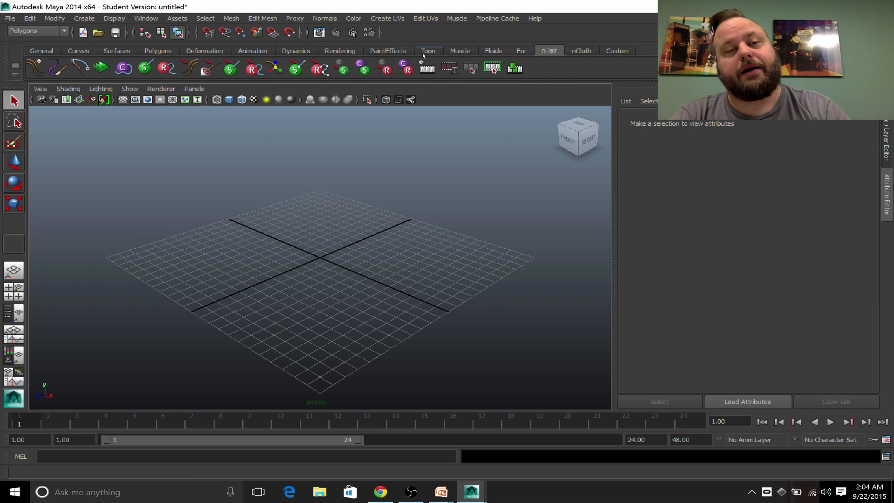
click(159, 54)
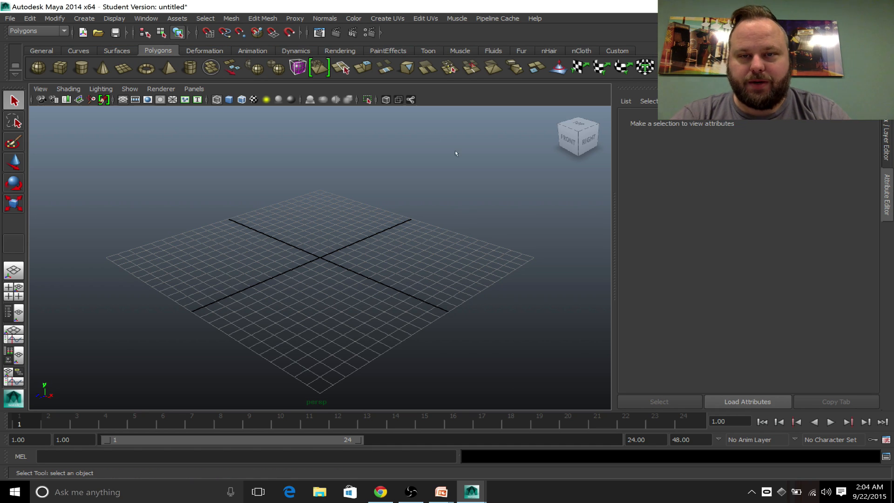
- Return to the PowerPoint slide show and advance to the "Your Workspace" slide
key(alt+Tab)
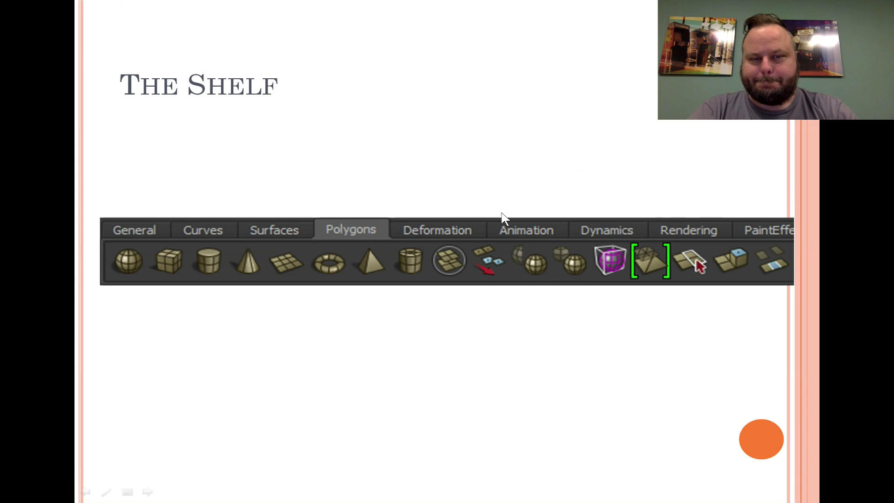
click(501, 213)
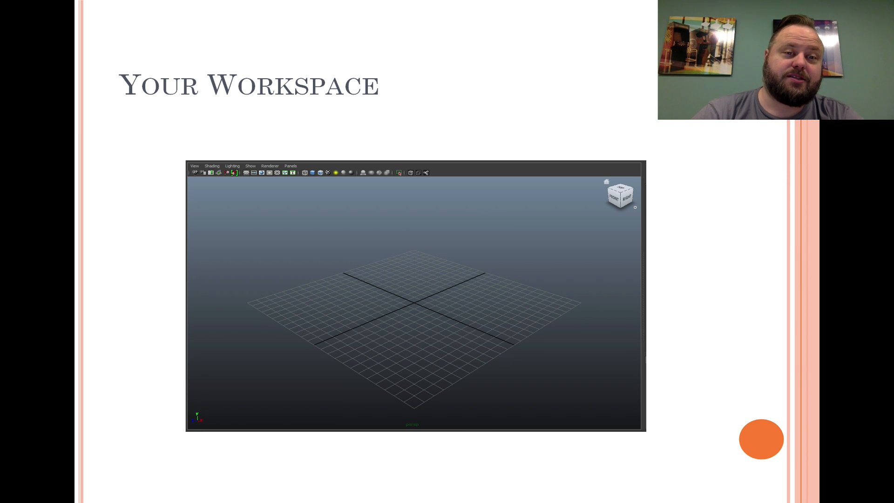
- Switch to Maya and explore the perspective workspace by orbiting around the grid and zooming in and out
key(alt+Tab)
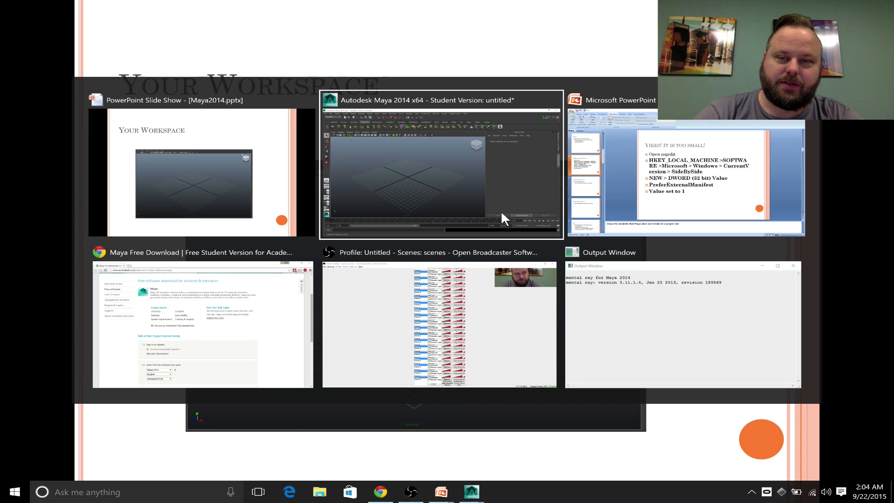
click(502, 214)
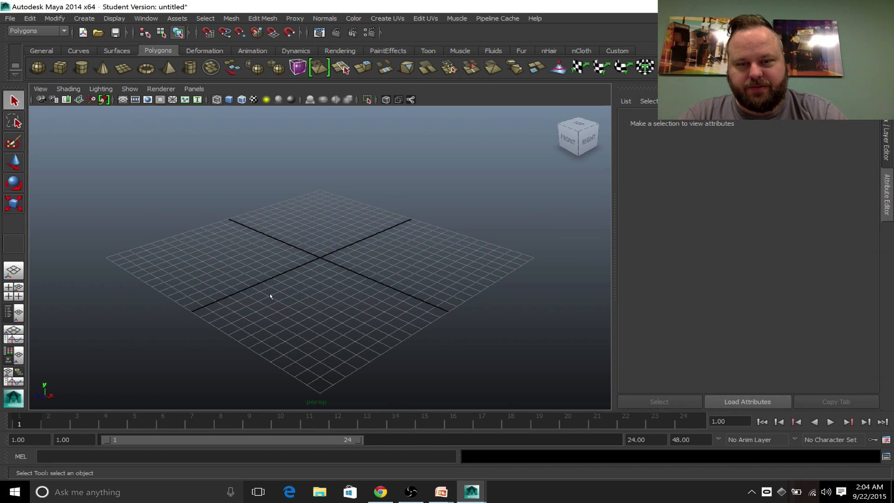
alt+drag(270, 296, 284, 256)
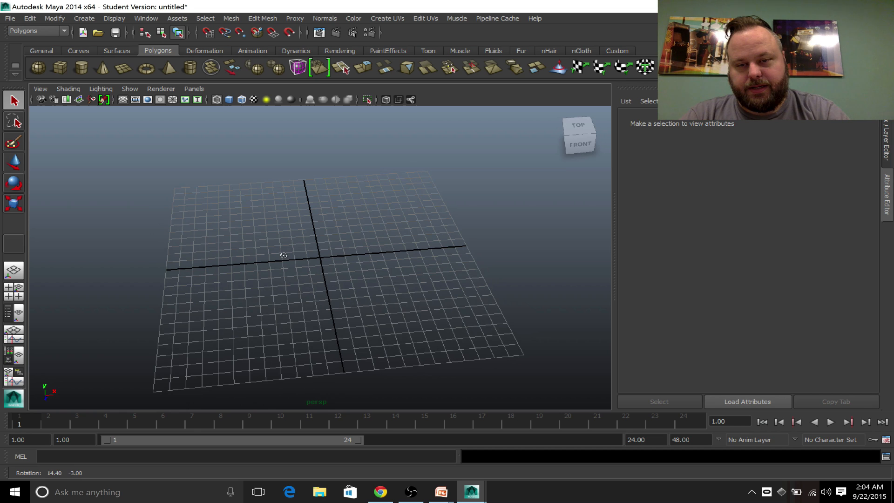
scroll(329, 273, up, 5)
scroll(330, 275, down, 5)
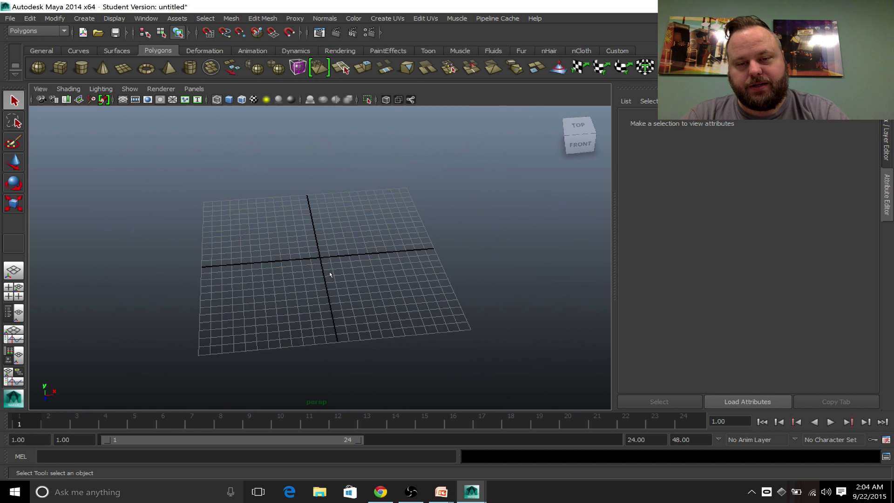
scroll(330, 275, up, 2)
scroll(330, 274, up, 3)
scroll(330, 274, down, 3)
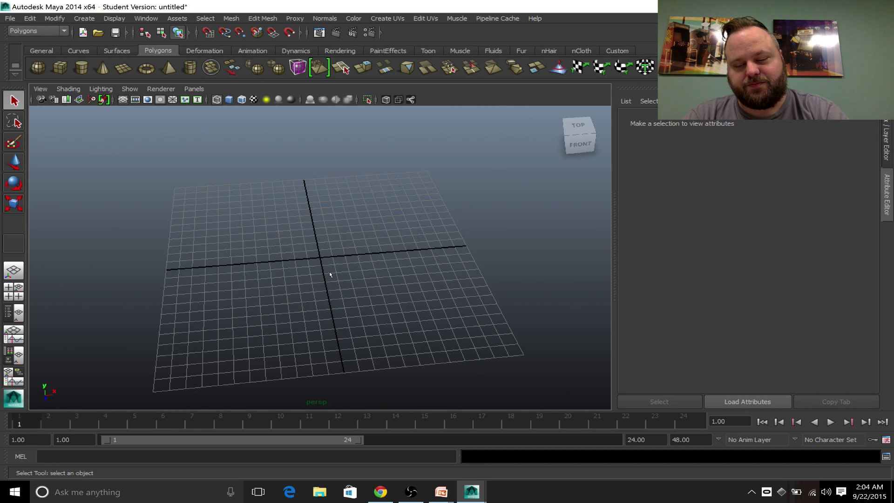
alt+drag(310, 273, 276, 265)
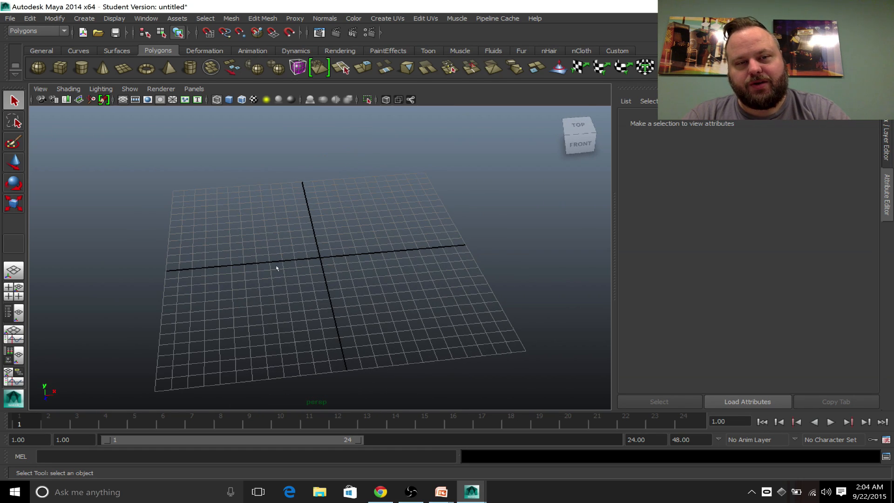
- View the grid from the top, the front and a corner with the ViewCube, ending on an angled perspective view
click(580, 129)
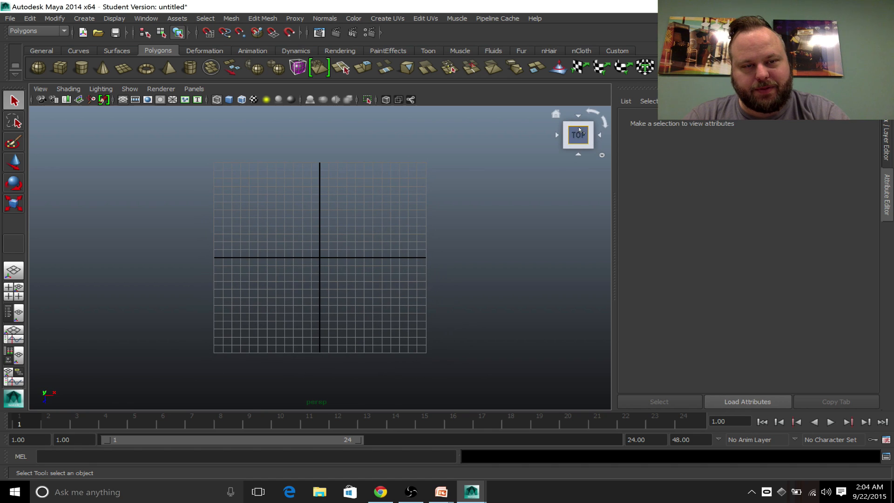
click(578, 155)
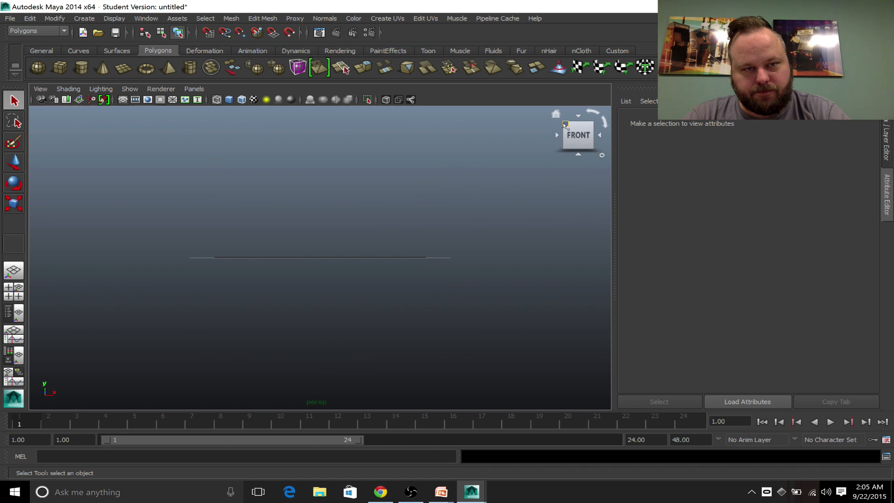
click(565, 125)
alt+drag(325, 295, 275, 291)
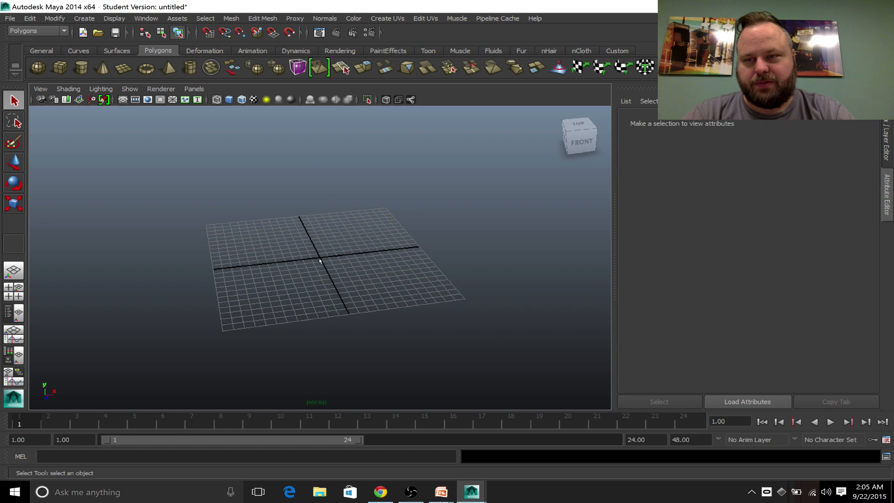
- Create a polygon cube around the centre of the grid and inspect it from another angle
click(60, 68)
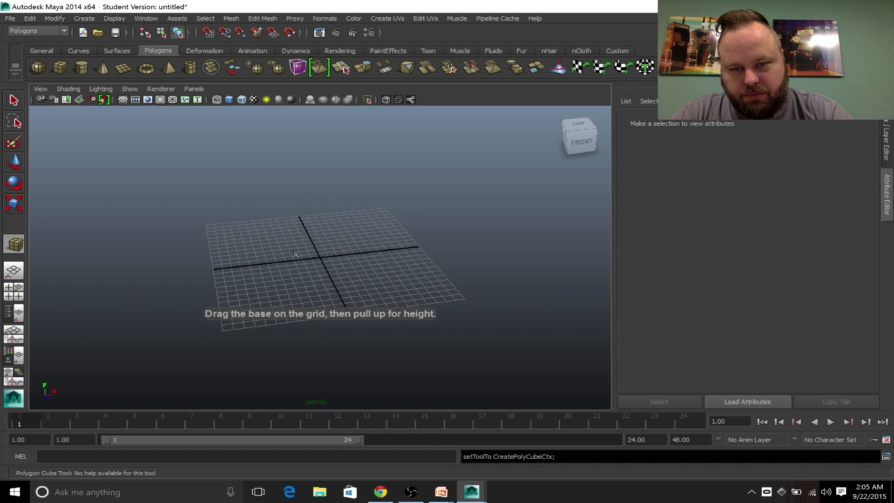
drag(292, 250, 330, 222)
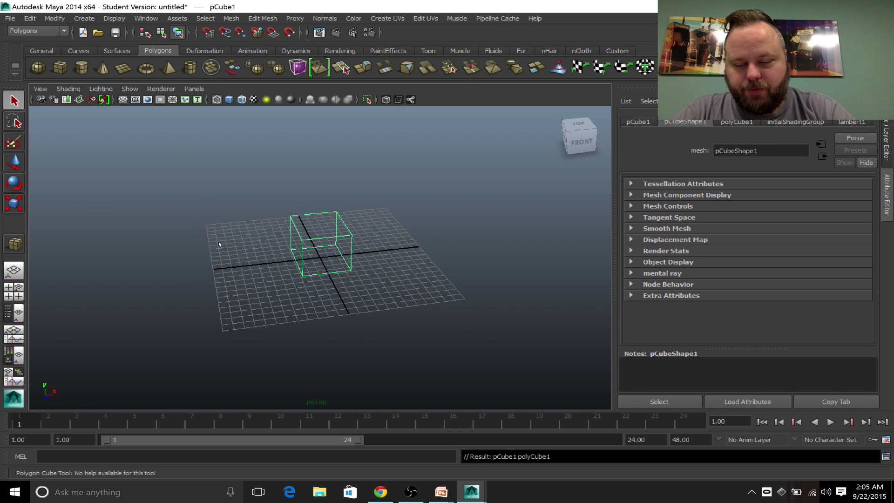
alt+drag(225, 252, 260, 266)
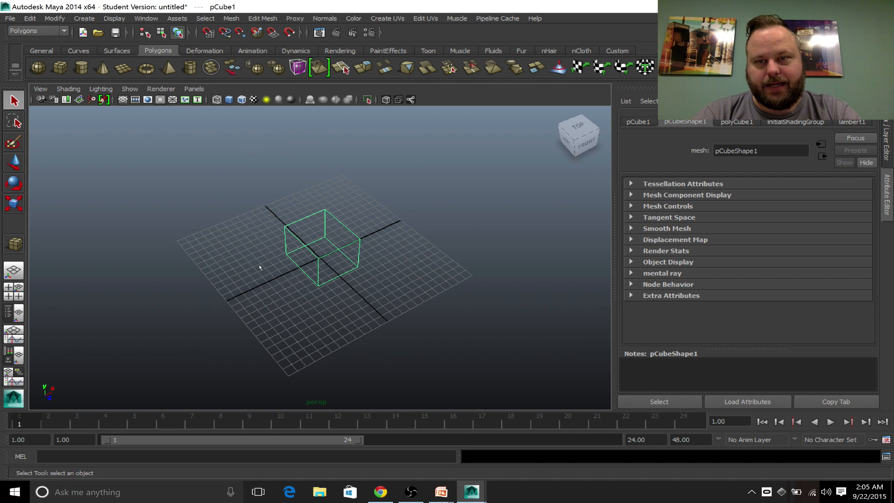
- Show the cube in shaded display, inspect it from another angle, and return the viewport to wireframe
click(229, 100)
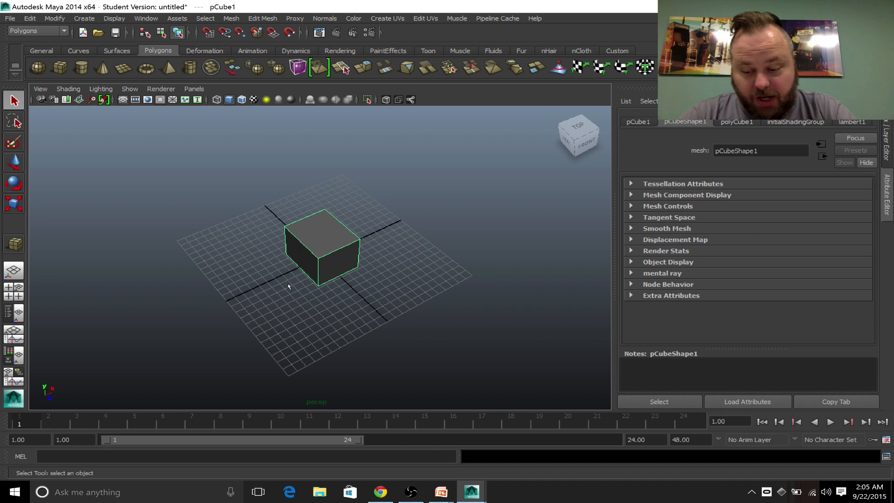
mouse_move(288, 287)
alt+mouse_down()
mouse_move(321, 306)
mouse_move(302, 282)
alt+mouse_up()
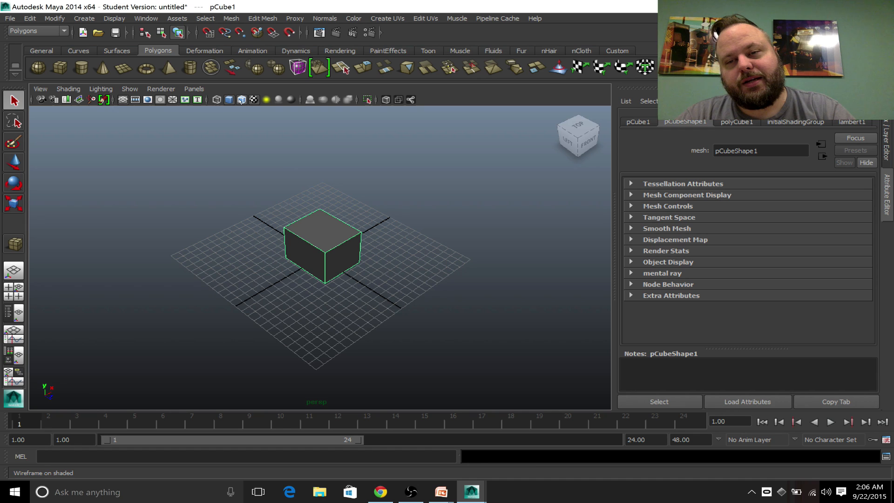
click(217, 99)
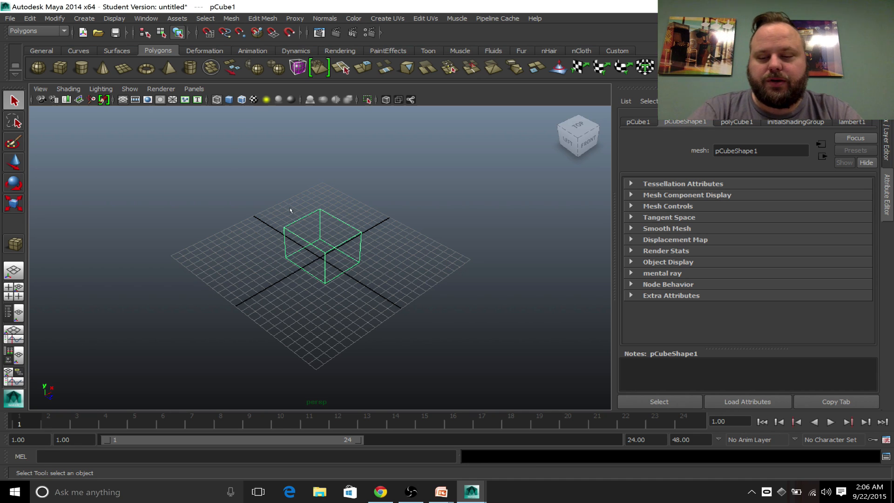
- Cycle the viewport through wireframe, shaded, textured and lit display of the cube, ending in shaded display
key(4)
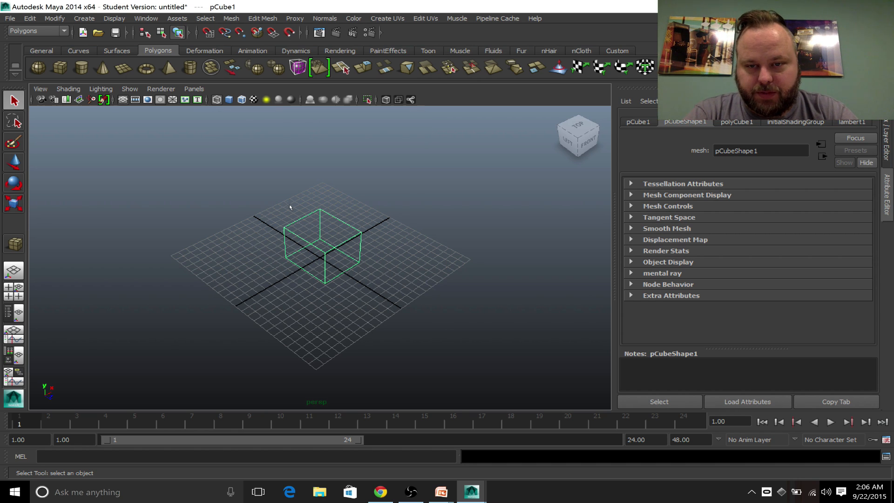
key(5)
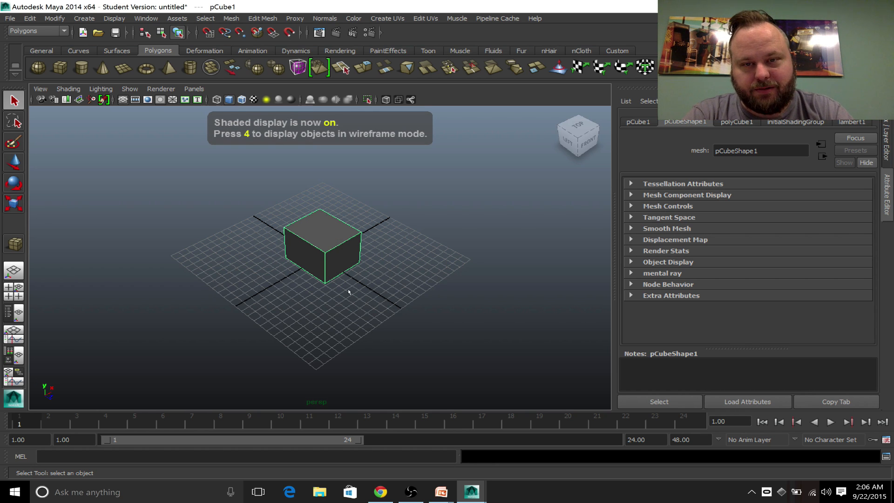
key(6)
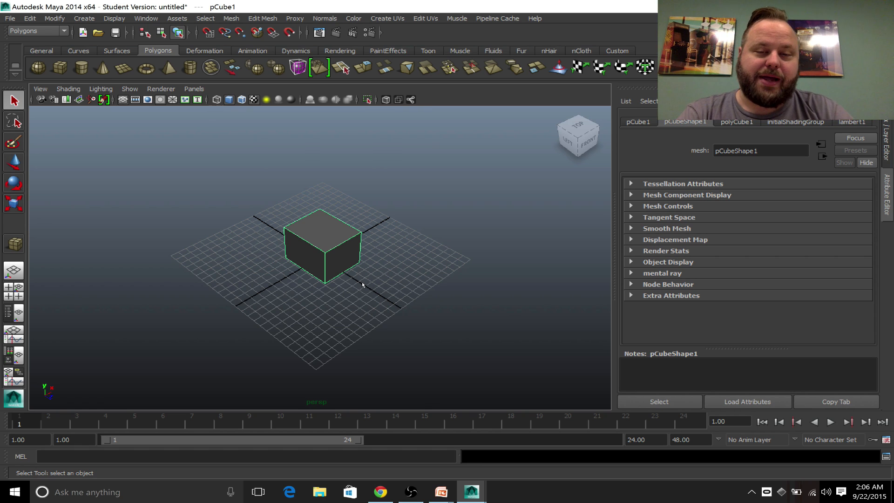
key(7)
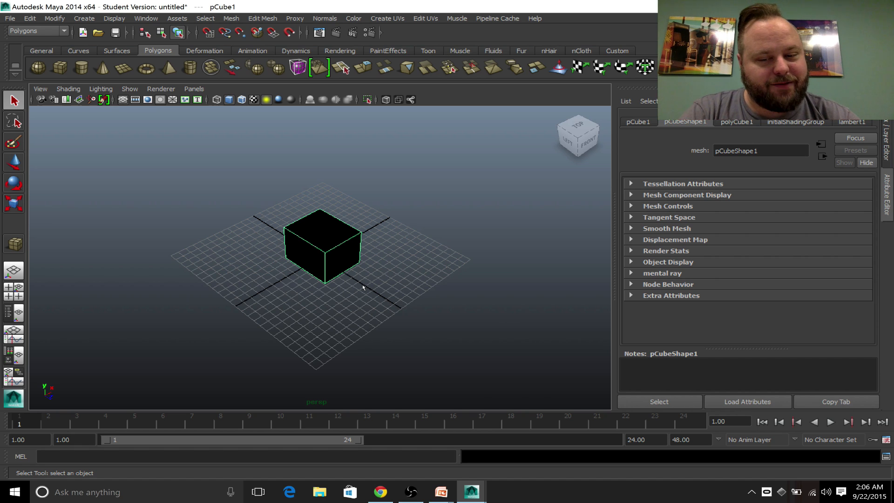
key(5)
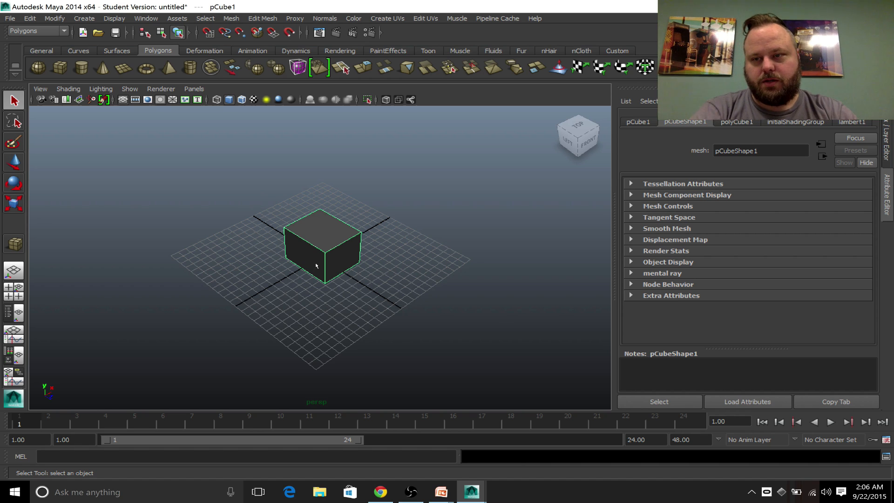
- Switch to the presentation, advance to the slide about the Toolbox, and return to Maya
key(alt+Tab)
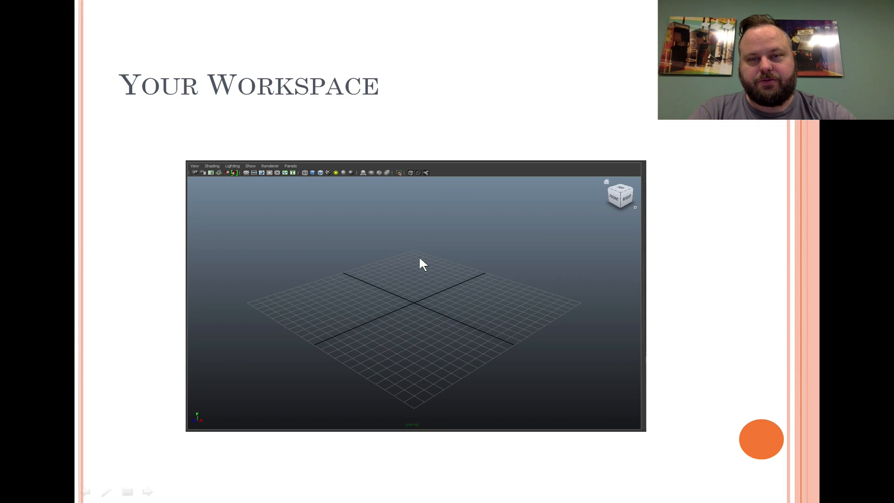
click(420, 260)
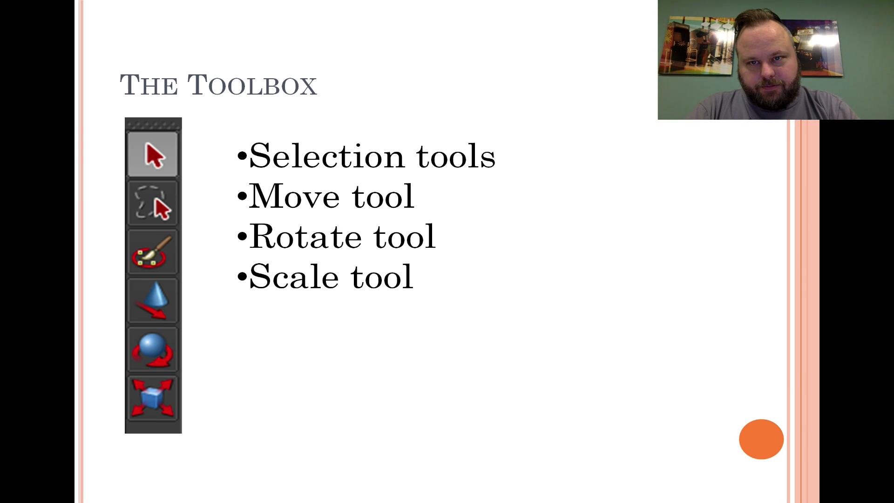
key(Right)
key(alt+Tab)
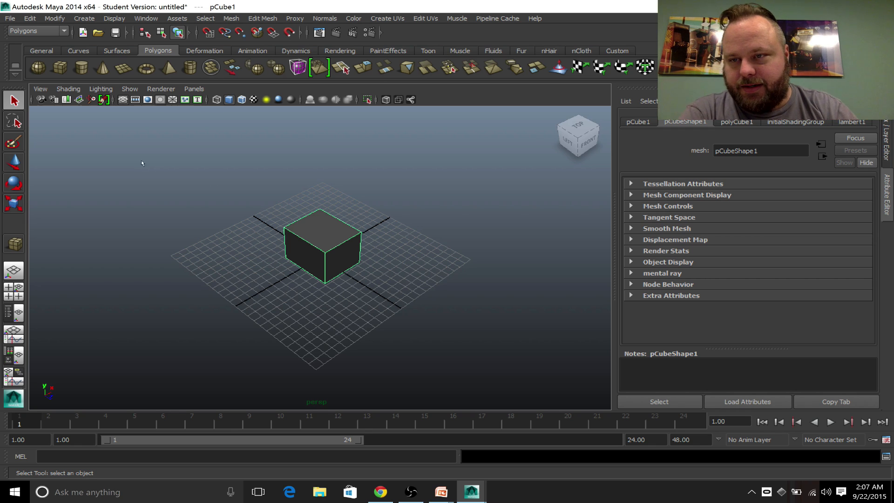
- Deselect and reselect the cube, and try the Move tool on it along single axes and freely
click(230, 270)
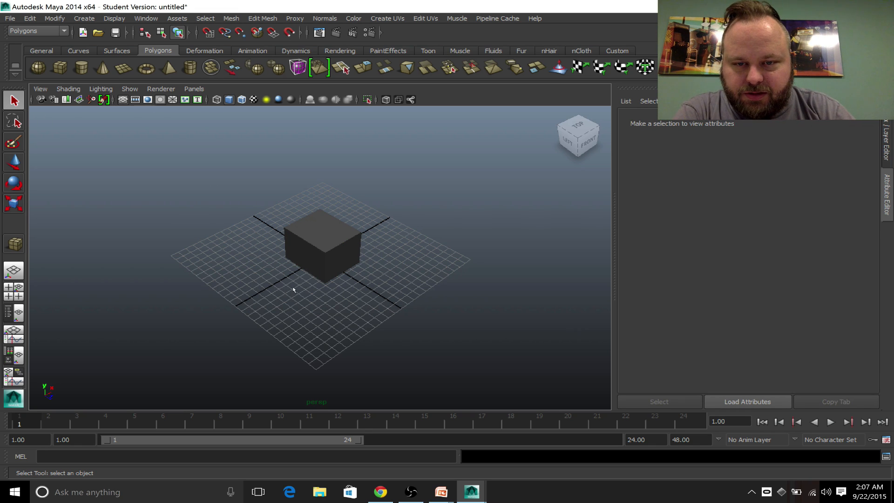
click(311, 233)
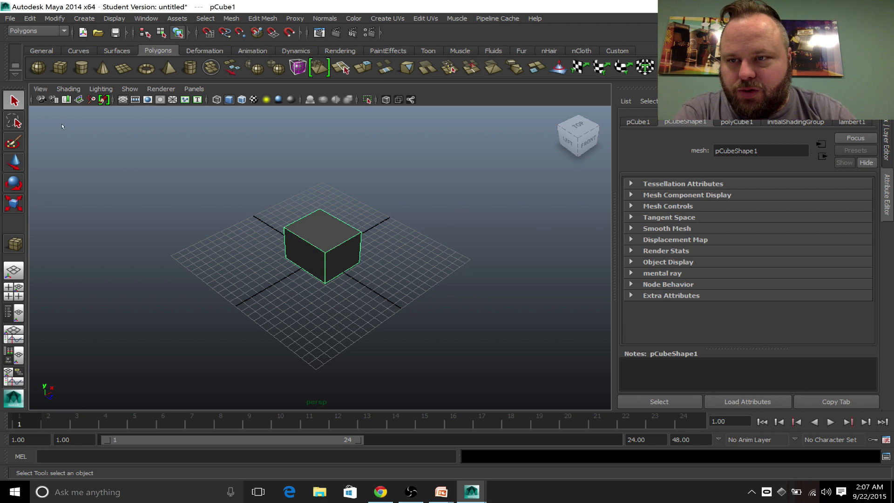
click(14, 163)
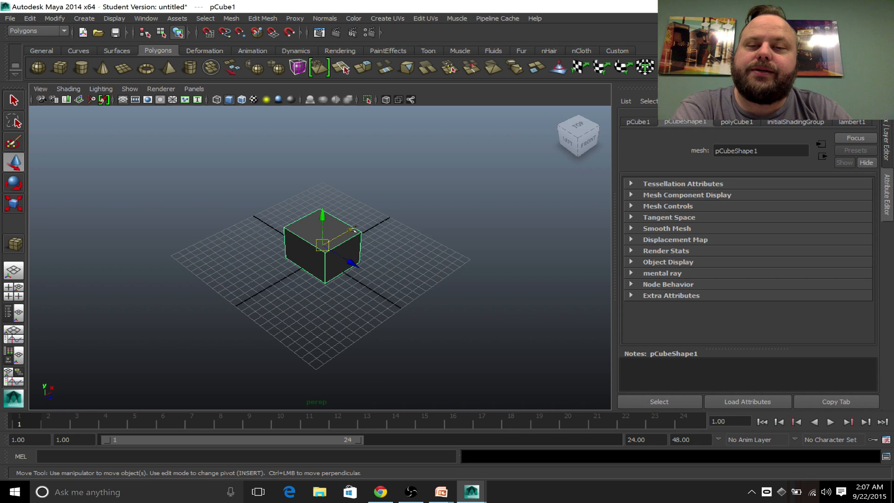
drag(352, 229, 336, 295)
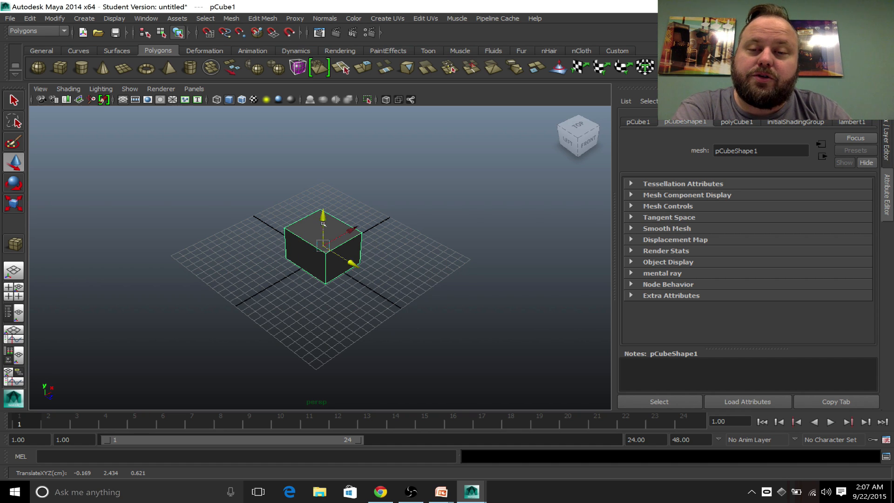
drag(325, 222, 308, 213)
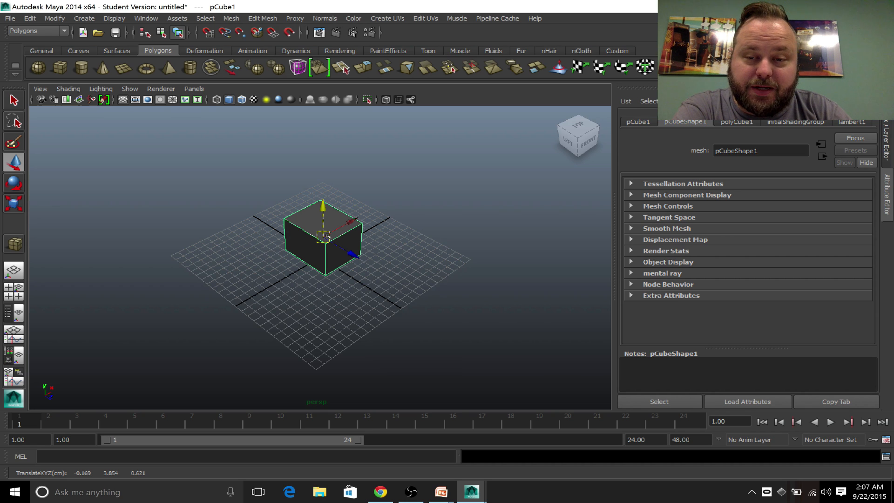
mouse_move(328, 235)
mouse_down()
mouse_move(296, 201)
mouse_move(269, 261)
mouse_move(393, 303)
mouse_move(388, 209)
mouse_move(244, 200)
mouse_move(252, 247)
mouse_move(243, 263)
mouse_move(291, 284)
mouse_move(396, 301)
mouse_move(327, 239)
mouse_up()
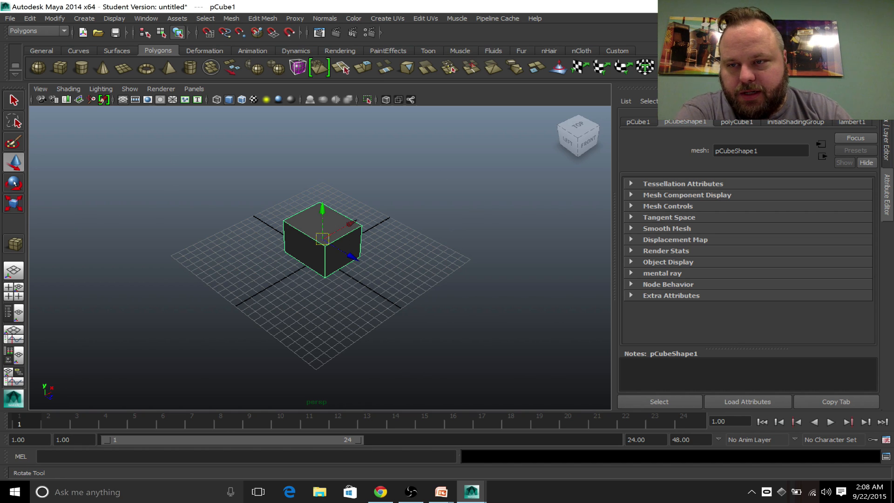
- Try the Rotate tool on the cube, turning it around its individual axes and then freely
key(e)
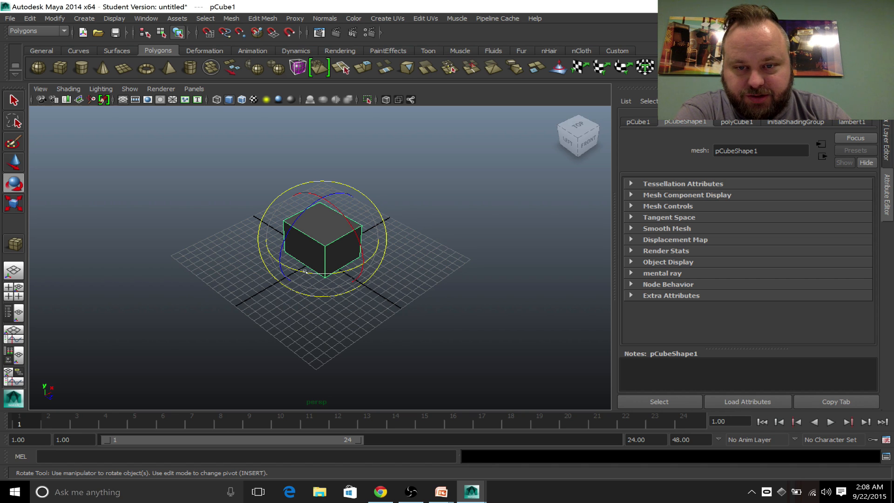
drag(304, 272, 411, 286)
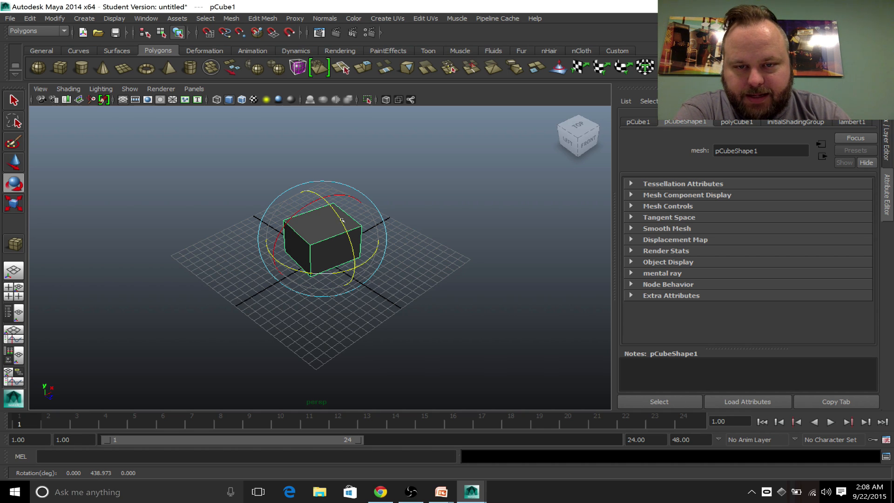
drag(336, 212, 378, 257)
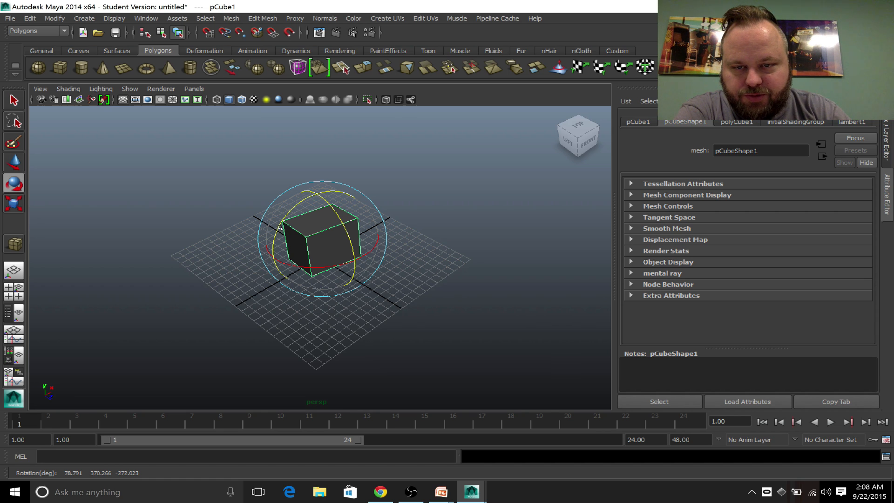
drag(291, 203, 286, 241)
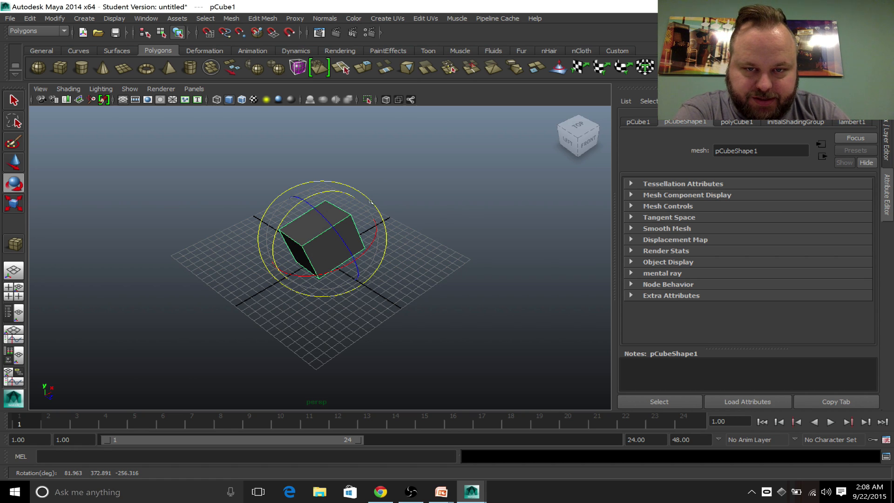
drag(370, 201, 332, 302)
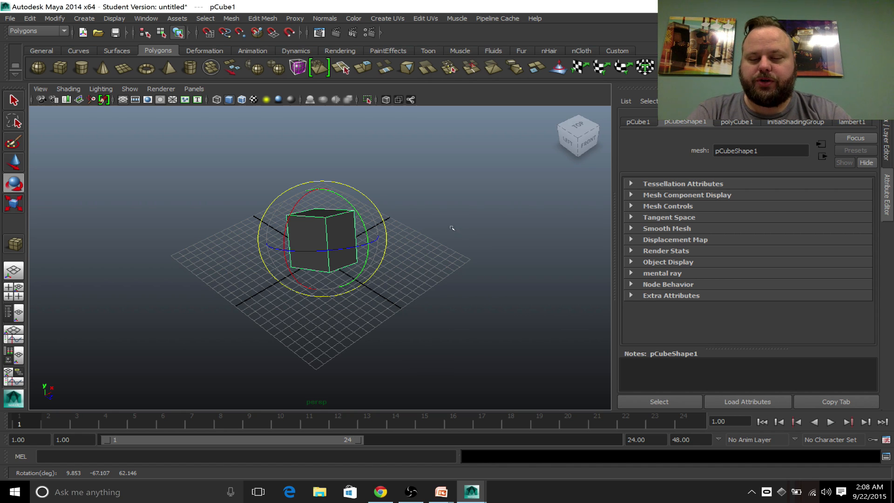
- Undo all the trial rotations and moves of the cube
key(ctrl+z)
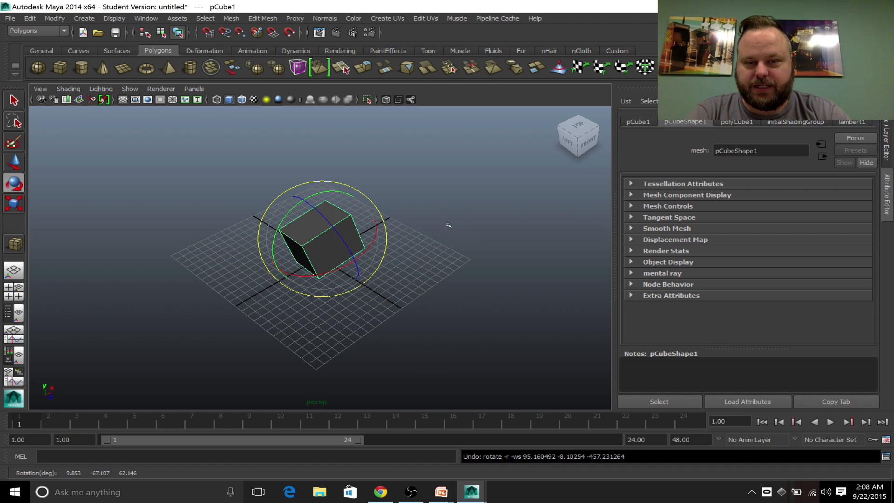
key(ctrl+z)
key(ctrl+z)
key(ctrl+z)
key(ctrl+z)
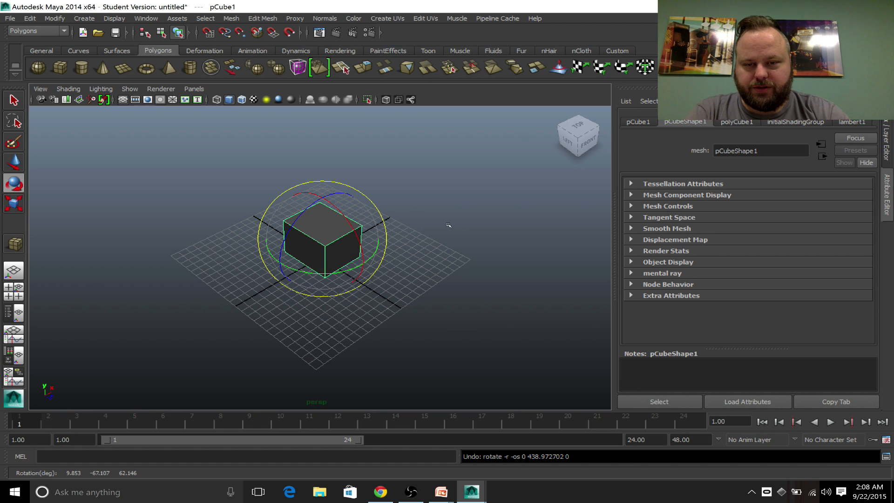
key(ctrl+z)
key(ctrl+z)
key(ctrl+z)
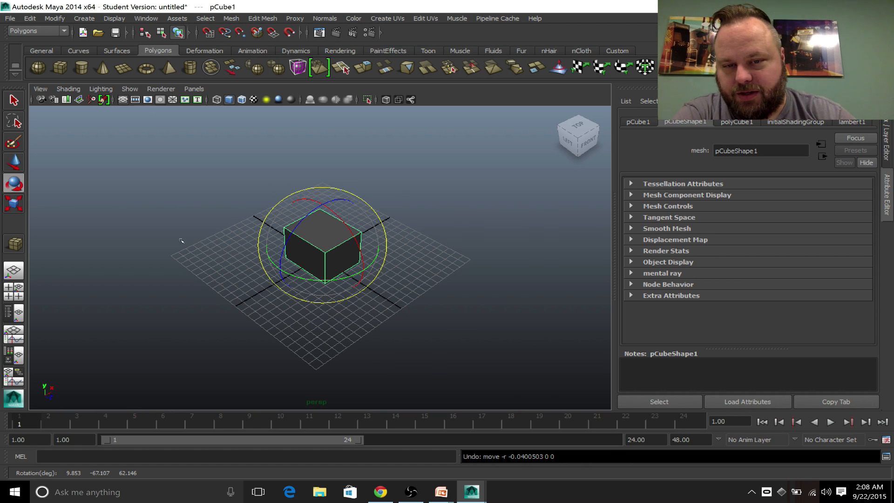
- Scale the cube uniformly and then per axis to about 1.25 in X, 1.2 in Y and 1.66 in Z, and deselect it
click(22, 209)
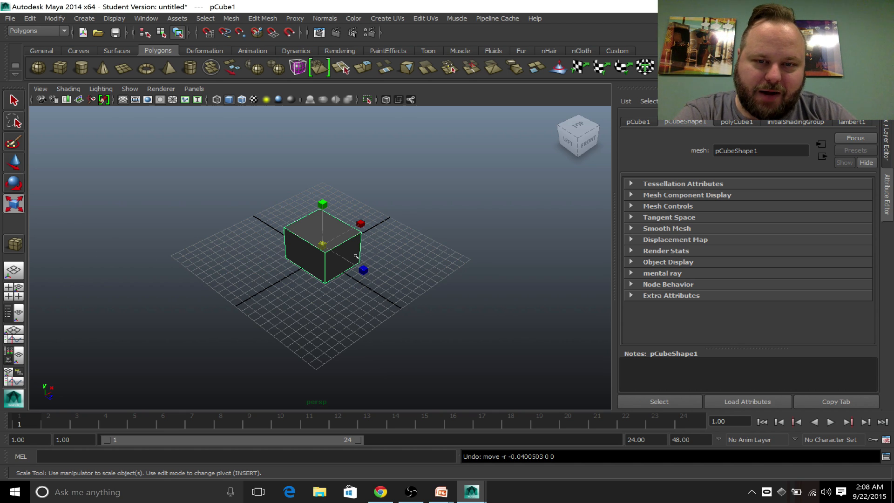
mouse_move(323, 244)
mouse_down()
mouse_move(555, 251)
mouse_move(331, 250)
mouse_up()
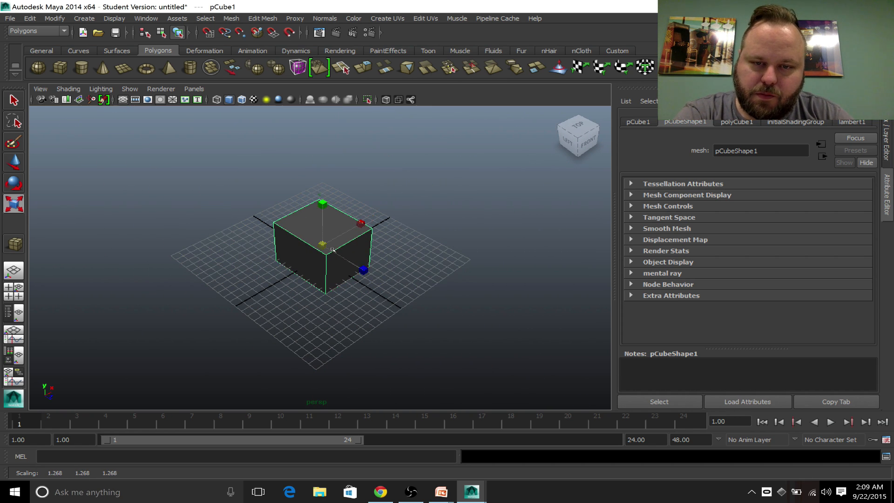
mouse_move(363, 222)
mouse_down()
mouse_move(409, 193)
mouse_move(361, 223)
mouse_up()
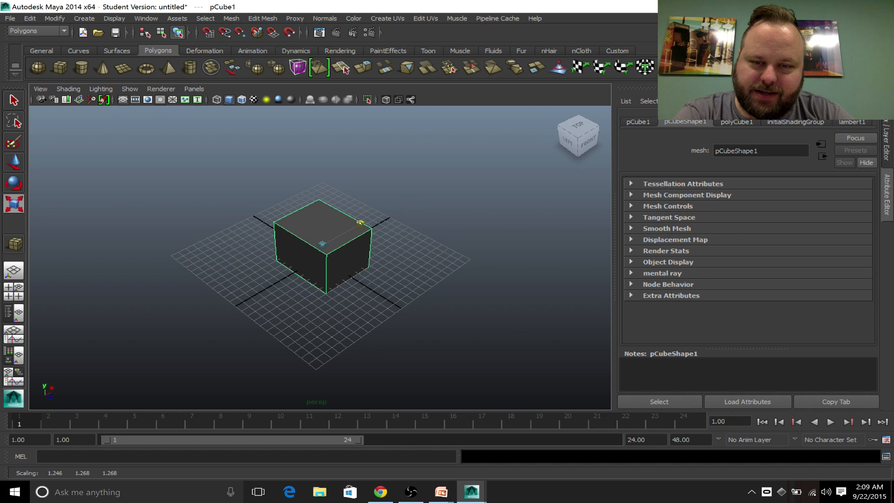
mouse_move(363, 272)
mouse_down()
mouse_move(338, 255)
mouse_move(374, 275)
mouse_up()
mouse_move(326, 205)
mouse_down()
mouse_move(319, 225)
mouse_move(325, 203)
mouse_up()
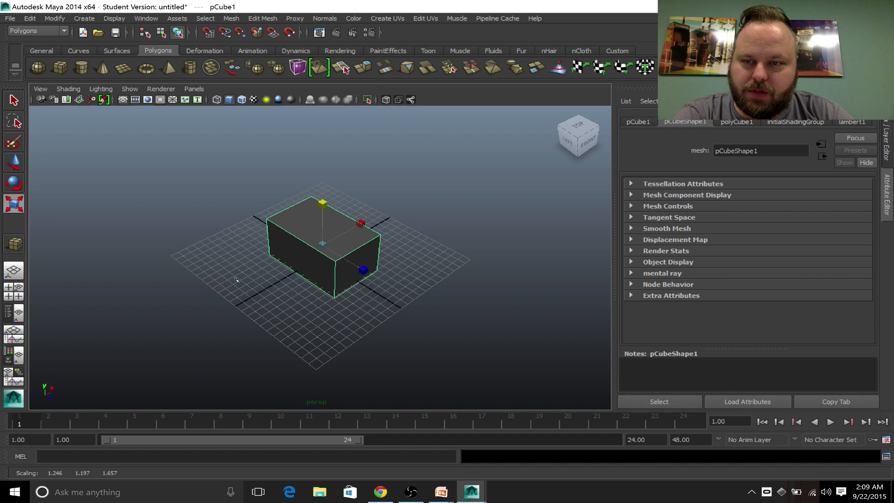
click(277, 292)
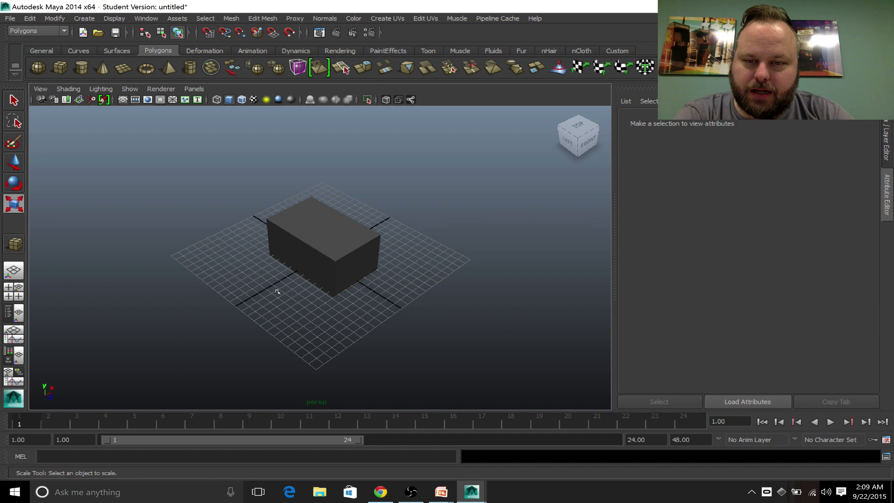
- Create a large polygon sphere to the left of the box and a polygon cone to its right
click(38, 68)
drag(154, 246, 197, 273)
click(103, 68)
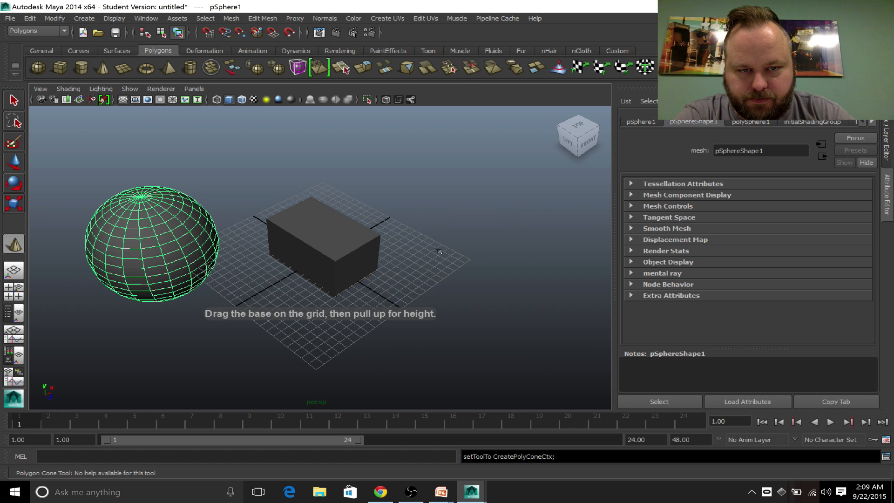
drag(440, 250, 496, 259)
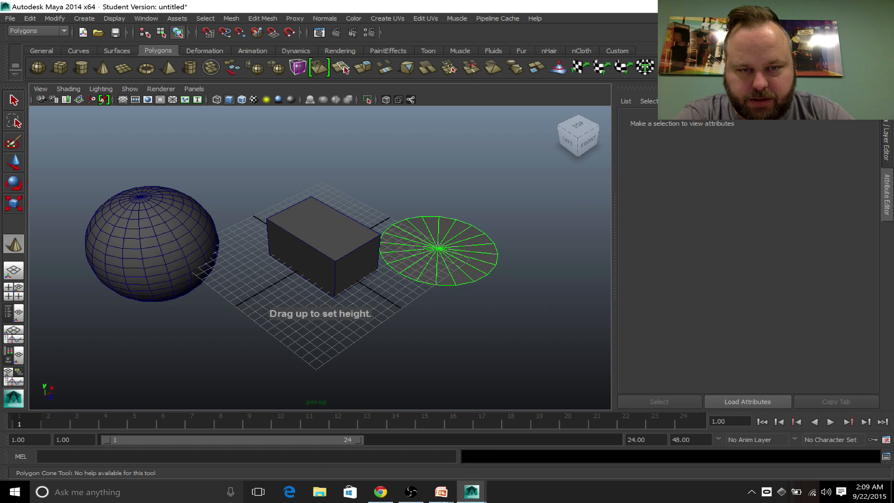
drag(443, 238, 433, 164)
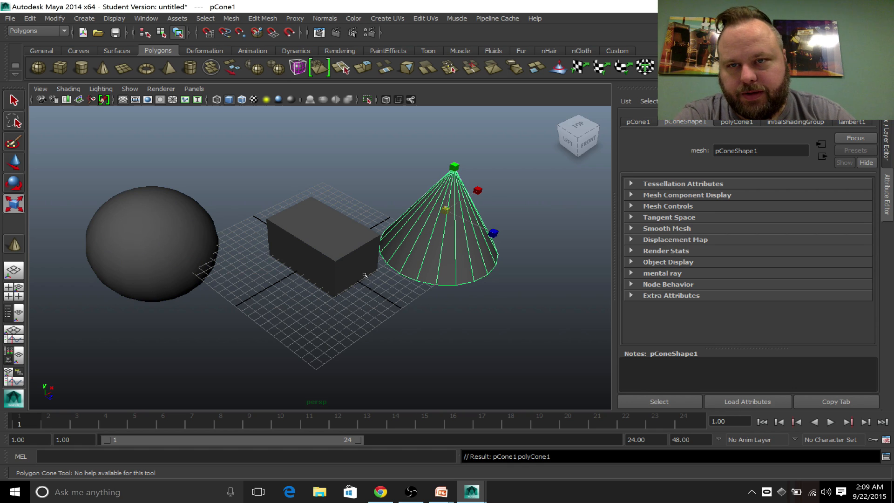
- Create a polygon torus in front of the box and a polygon pipe behind the sphere, leaving both deselected
click(146, 68)
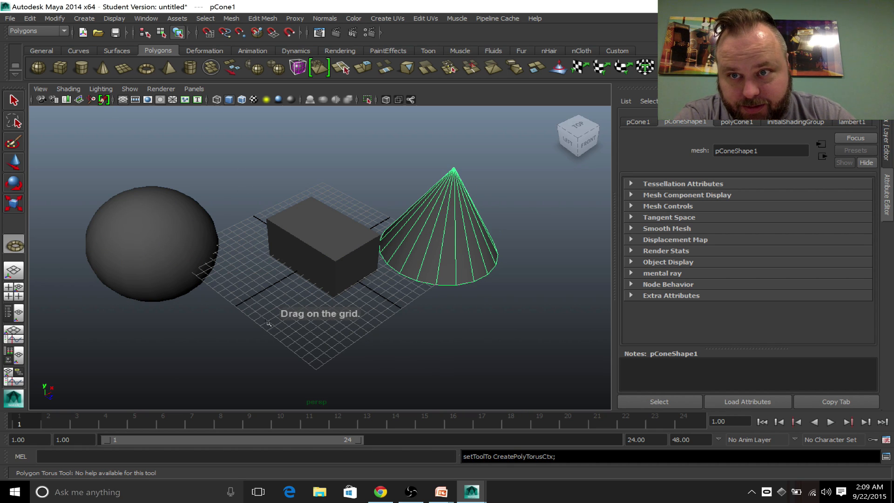
drag(269, 323, 296, 341)
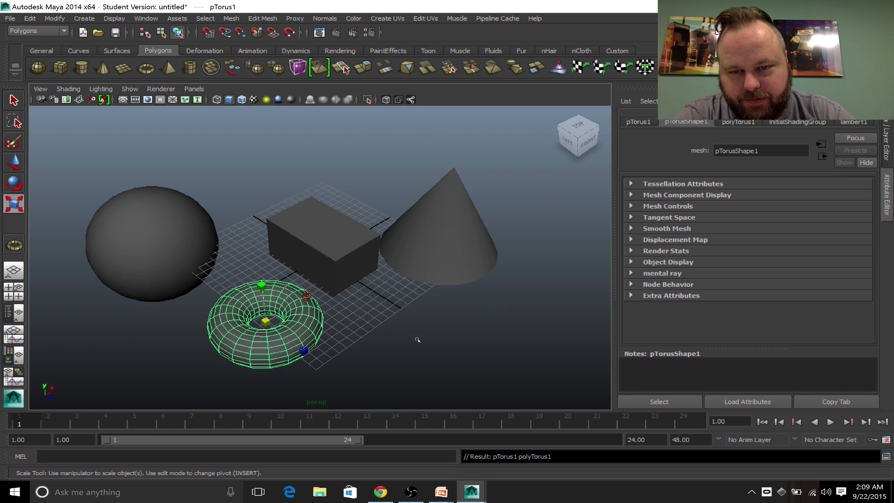
click(382, 330)
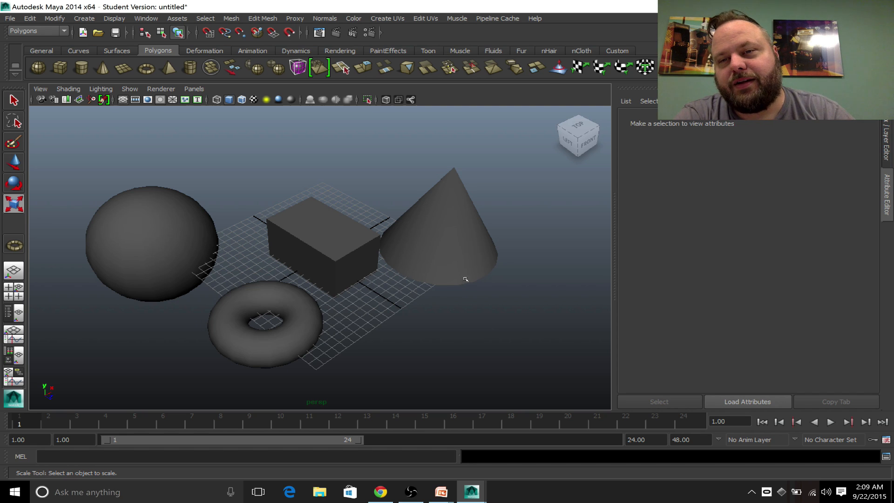
click(190, 69)
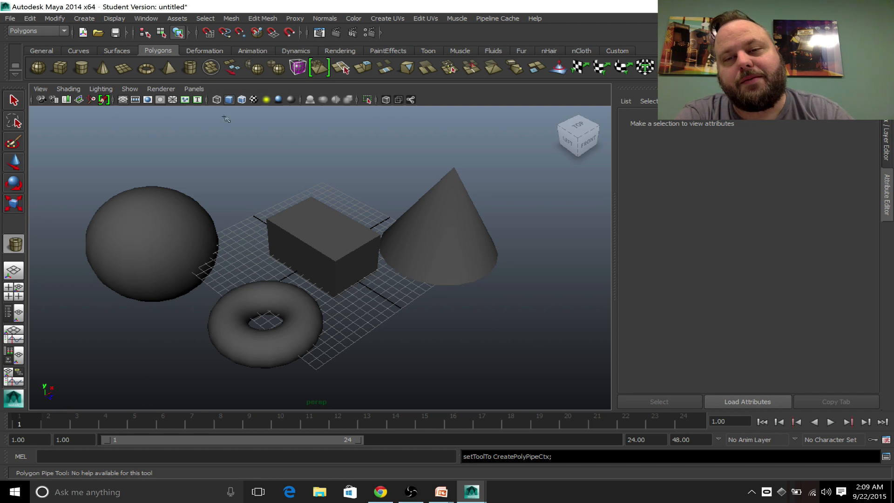
drag(226, 174, 282, 152)
click(418, 339)
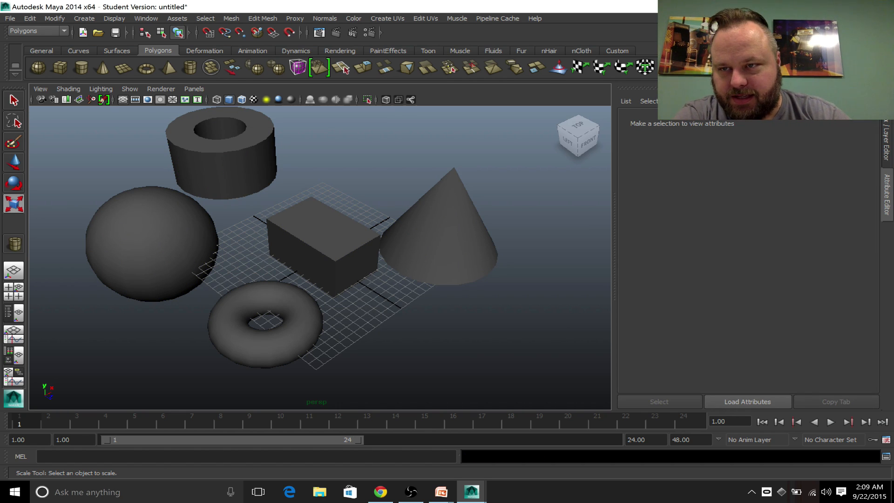
- Select the sphere, torus, box and cone one at a time with the Select Tool
click(21, 101)
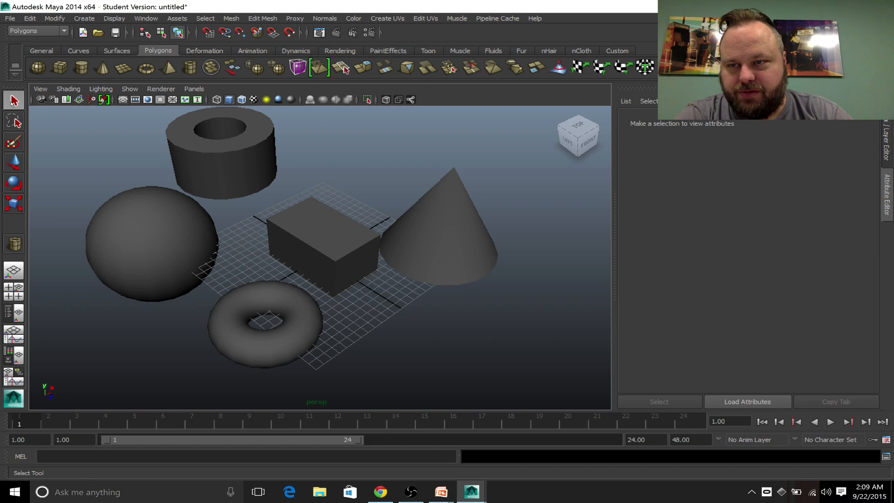
click(124, 250)
click(245, 336)
click(323, 229)
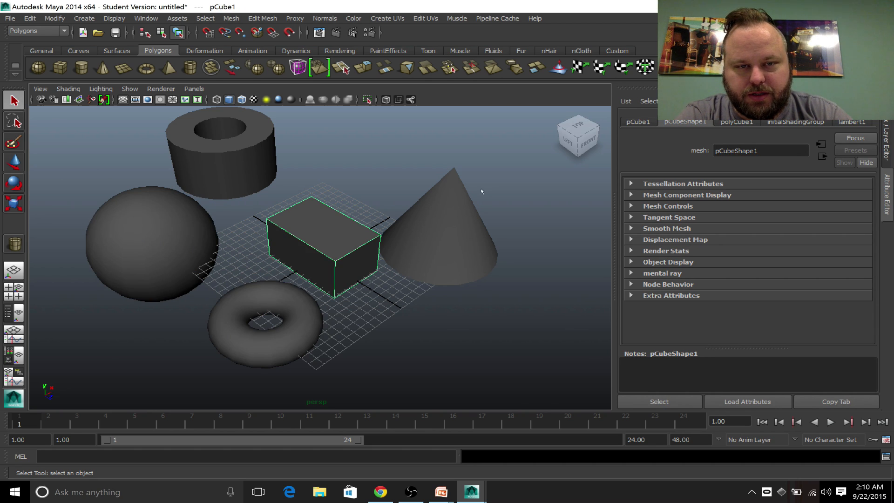
click(466, 204)
- Marquee-select all five primitives together, reselect them without the pipe, and clear the selection
drag(521, 172, 60, 358)
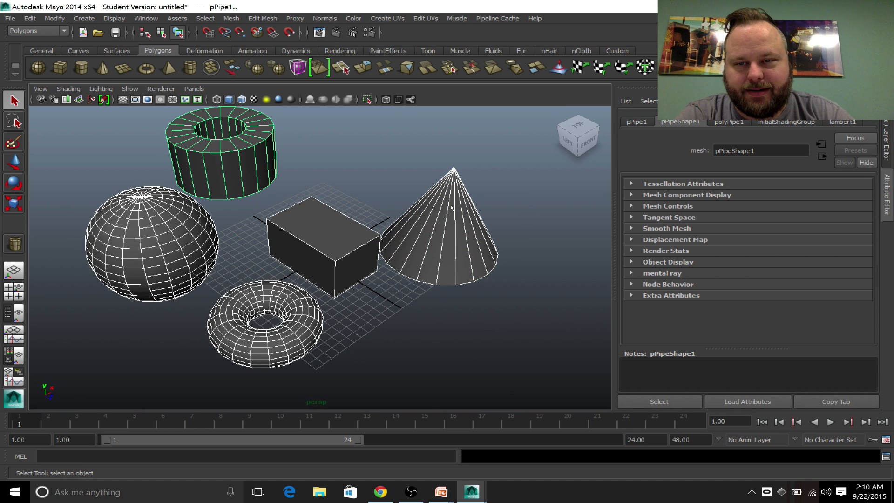
click(552, 214)
drag(553, 214, 112, 376)
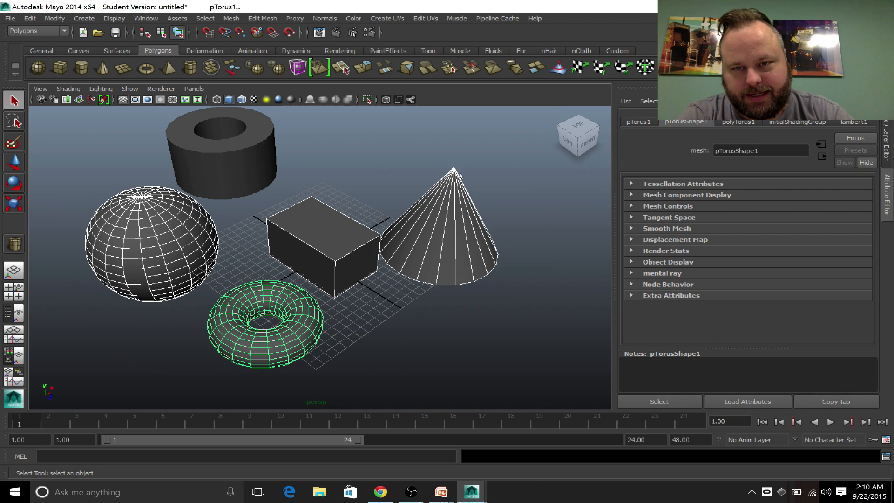
click(384, 223)
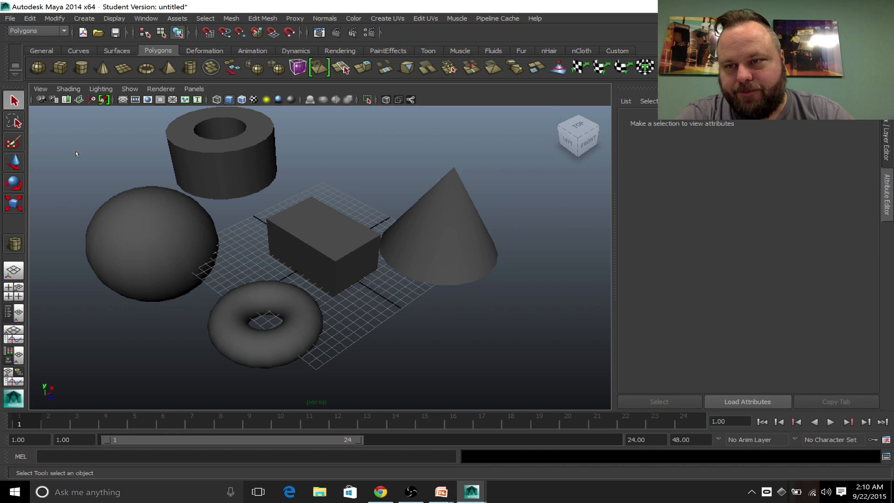
- Lasso-select only the sphere and torus, and move them together slightly away from their original spots
click(14, 122)
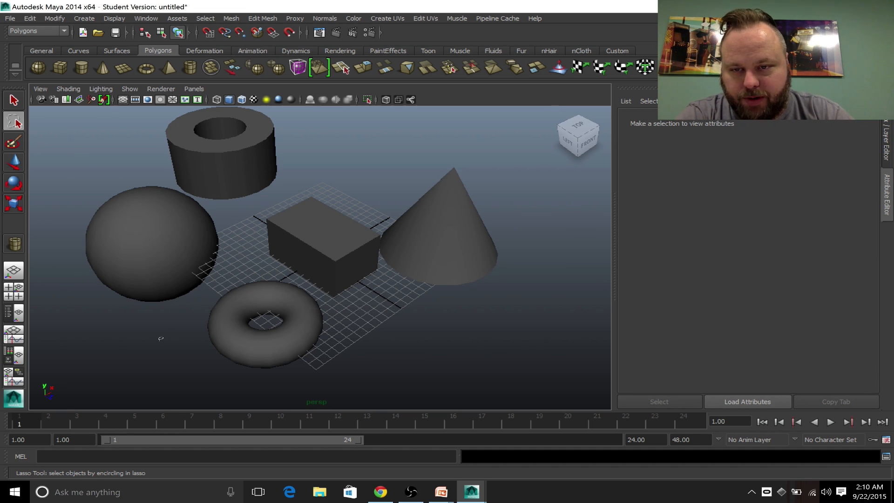
mouse_move(161, 339)
mouse_down()
mouse_move(101, 317)
mouse_move(70, 279)
mouse_move(75, 217)
mouse_move(111, 188)
mouse_move(182, 188)
mouse_move(269, 267)
mouse_move(323, 294)
mouse_move(329, 353)
mouse_move(269, 377)
mouse_move(214, 370)
mouse_up()
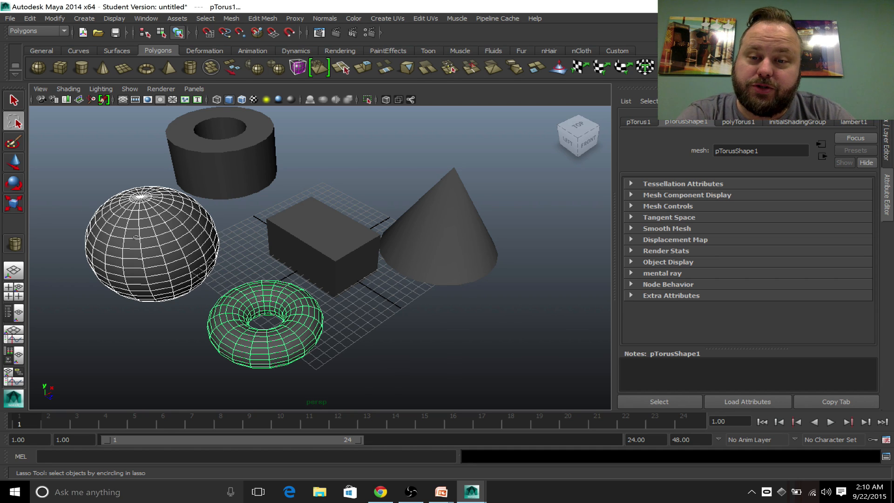
click(15, 163)
drag(295, 303, 297, 303)
drag(297, 343, 291, 339)
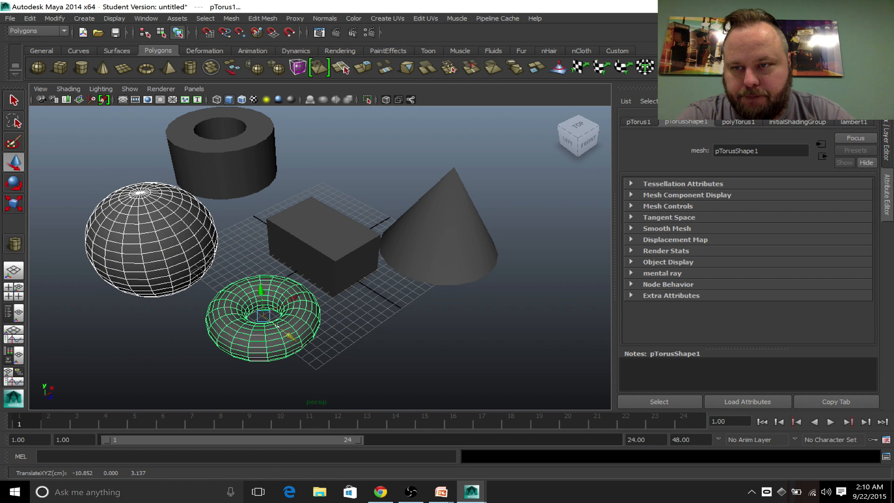
- Scale the selected sphere and torus uniformly by about 1.08, and deselect them
click(14, 203)
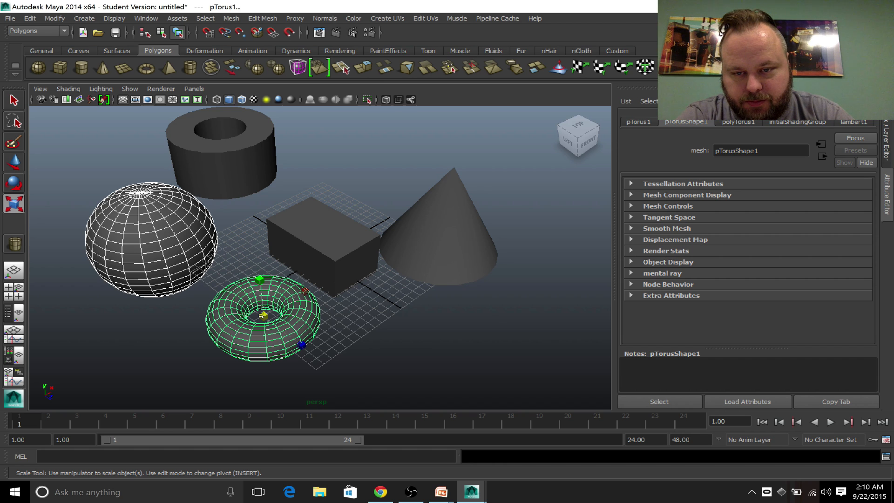
mouse_move(264, 315)
mouse_down()
mouse_move(280, 314)
mouse_move(254, 315)
mouse_move(268, 313)
mouse_up()
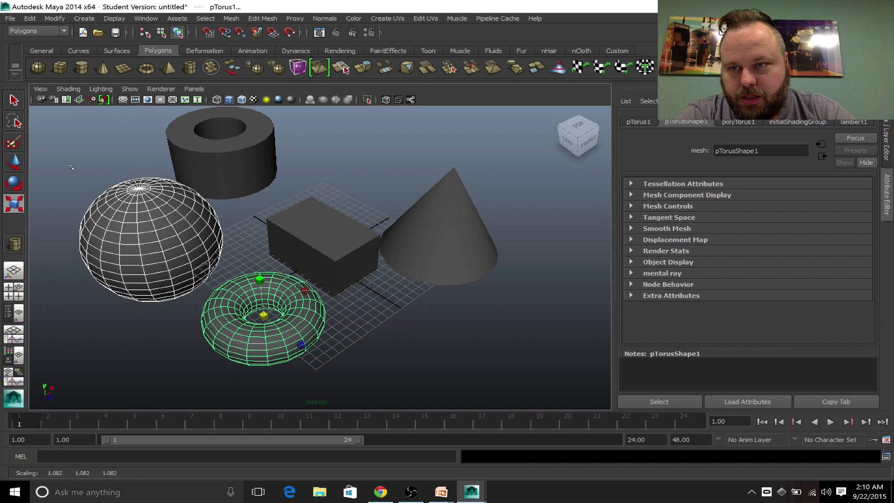
click(47, 163)
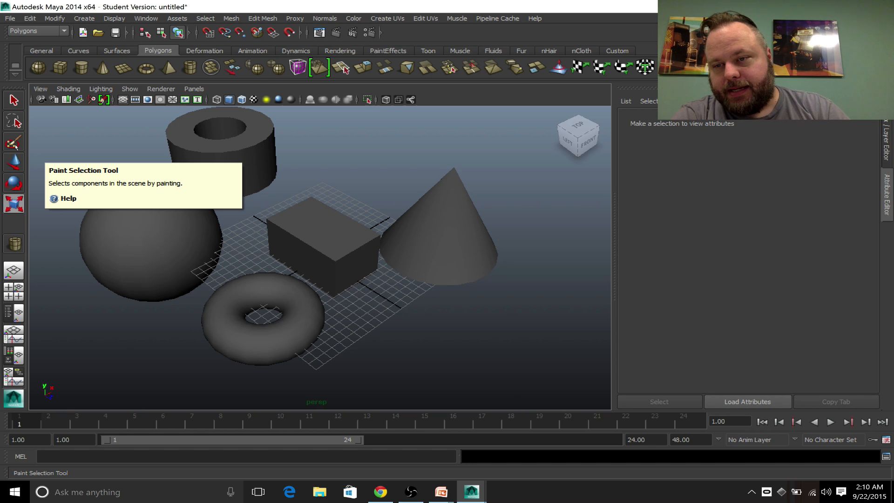
- Activate the Paint Selection Tool briefly and return to the Select Tool
click(14, 143)
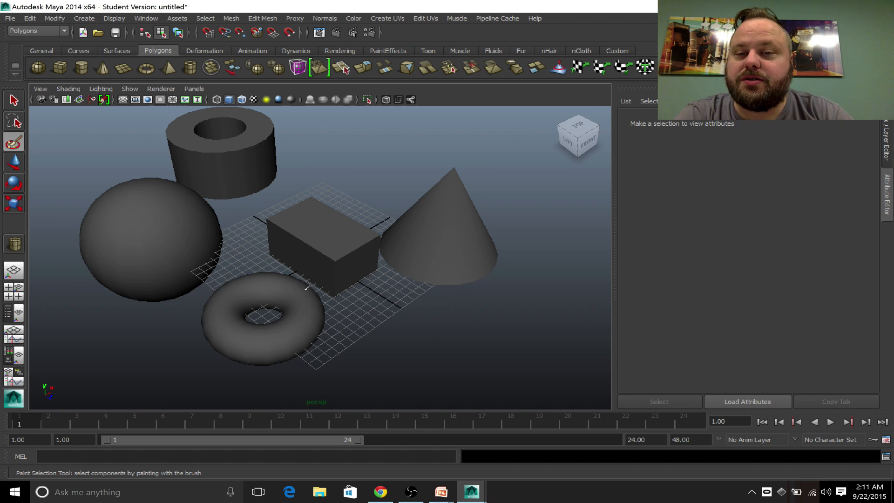
click(14, 101)
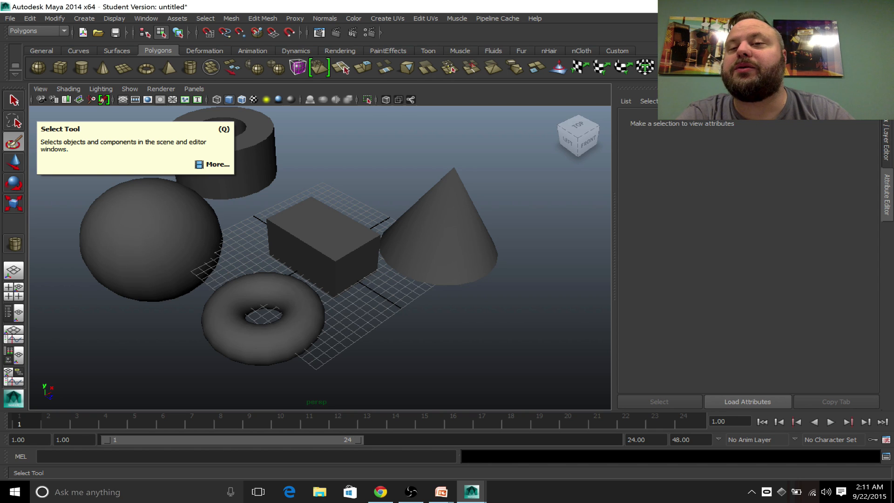
click(14, 100)
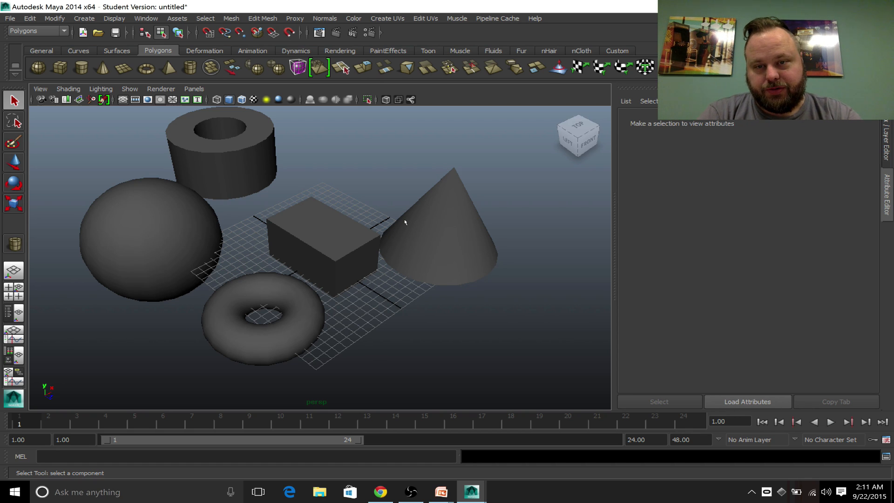
- Undo the trial scaling, moving and selections of the primitives
key(ctrl+z)
key(ctrl+z)
key(ctrl+z)
key(ctrl+z)
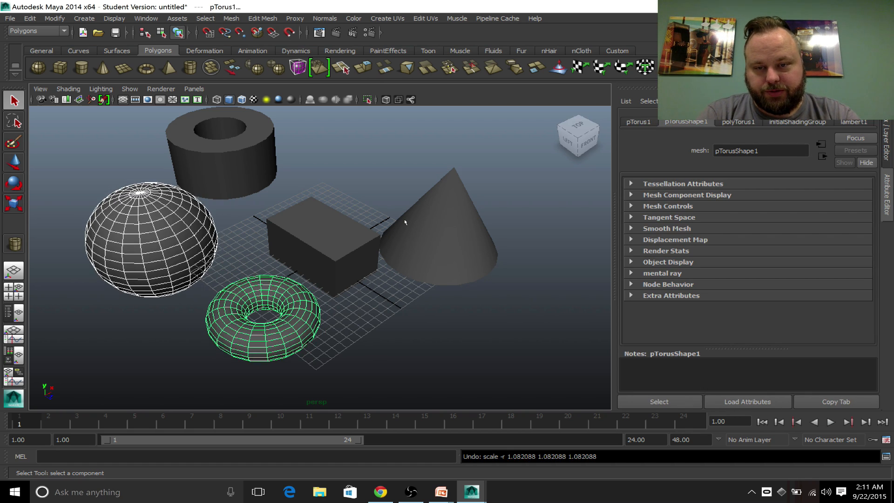
key(ctrl+z)
key(ctrl+z)
key(ctrl+z)
key(ctrl+z)
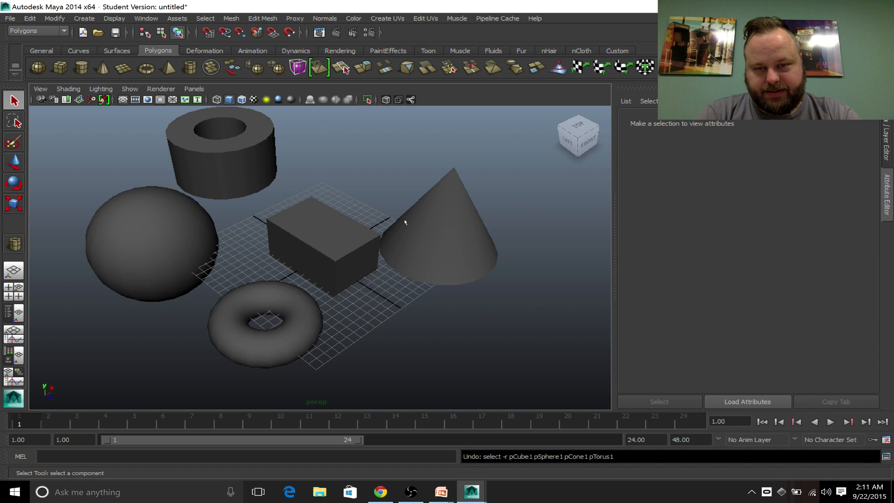
key(ctrl+z)
key(ctrl+z)
key(ctrl+z)
key(ctrl+z)
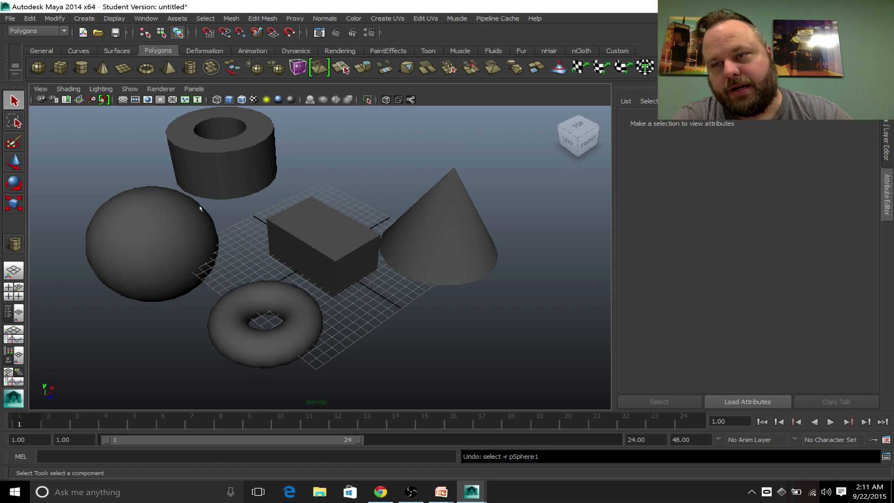
- Start a new empty scene without saving the changes to the untitled one
click(13, 20)
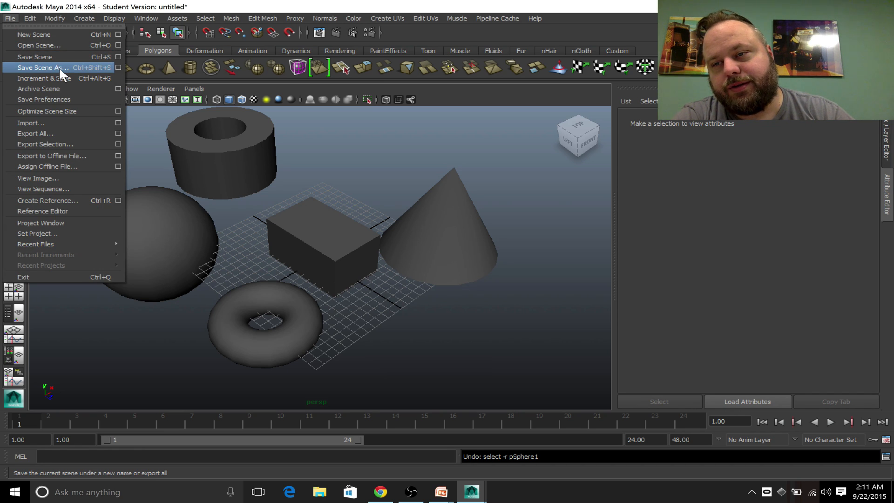
click(51, 35)
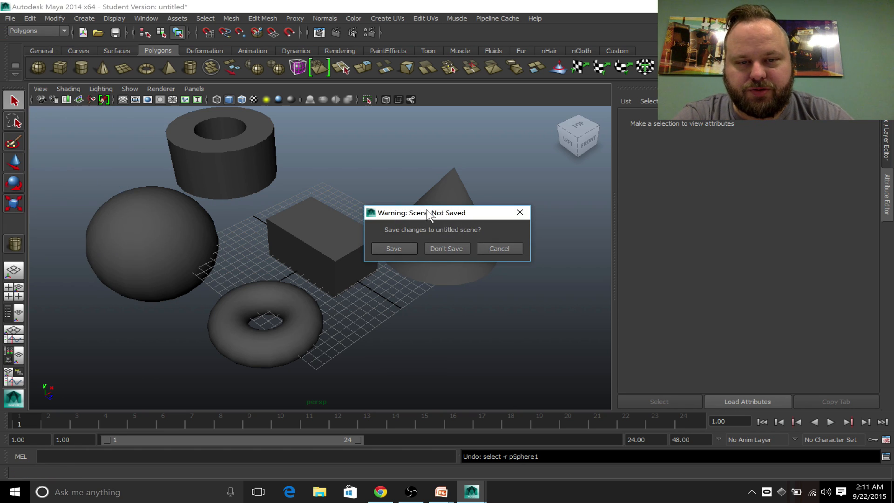
click(440, 248)
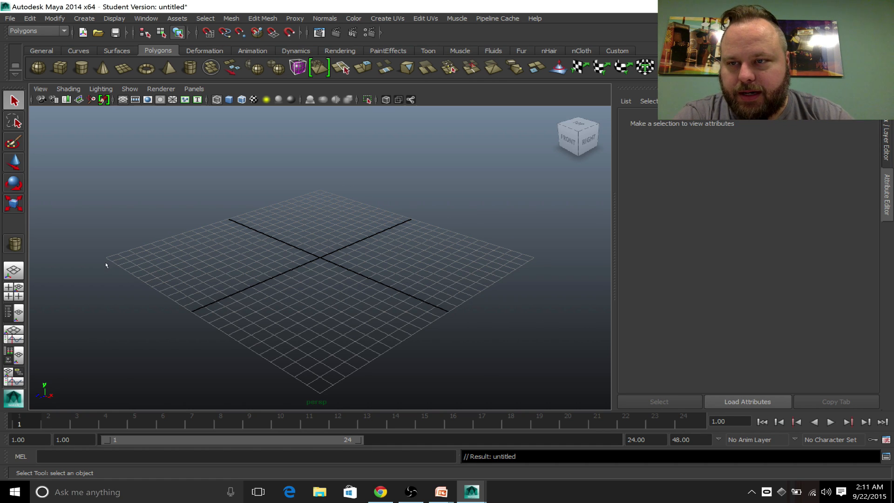
- Examine the single perspective view and the combined perspective and graph editor layout, returning to the single perspective view
click(14, 275)
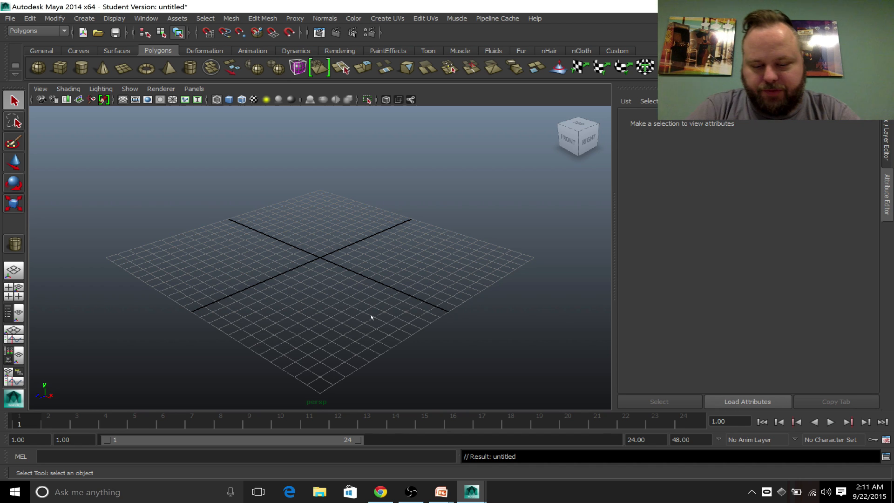
alt+drag(395, 318, 425, 277)
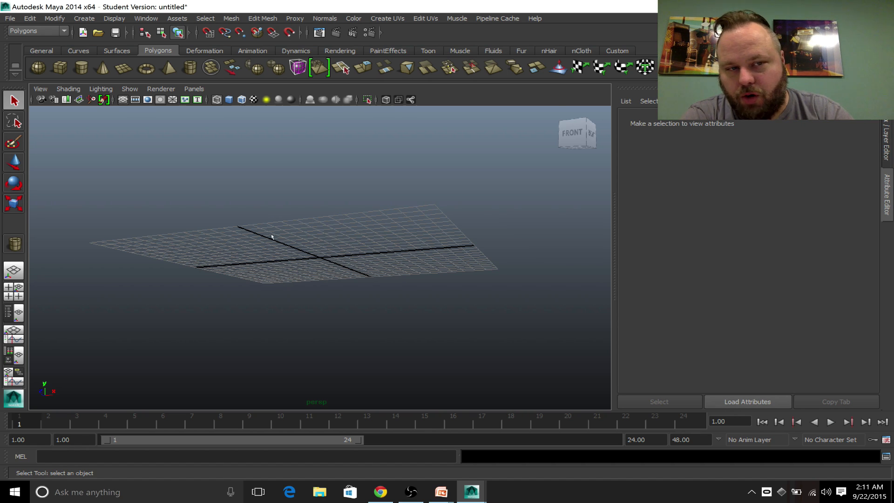
click(586, 120)
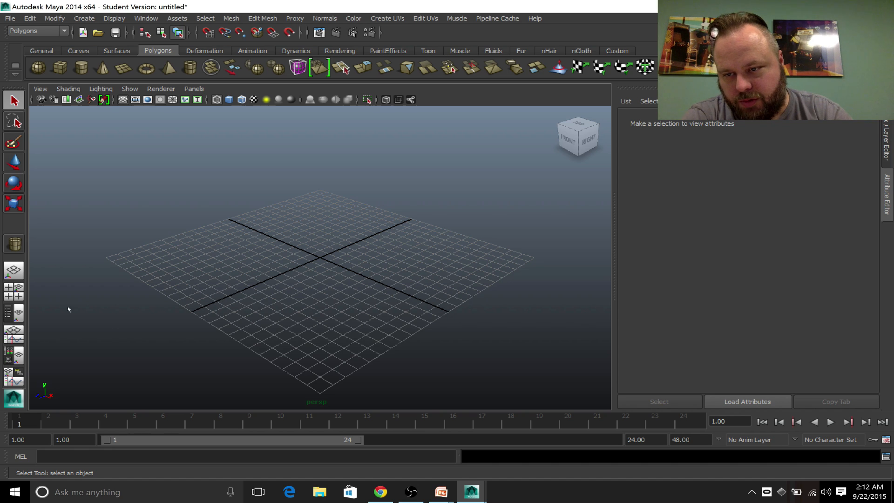
click(14, 339)
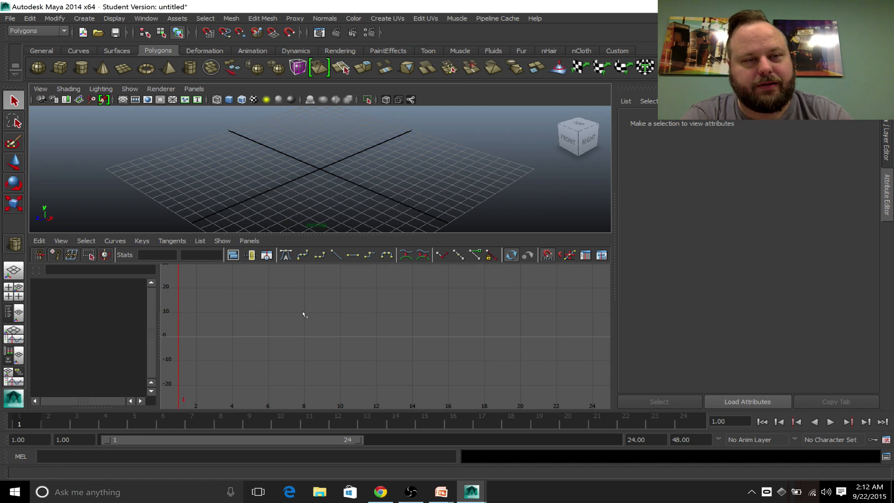
click(13, 270)
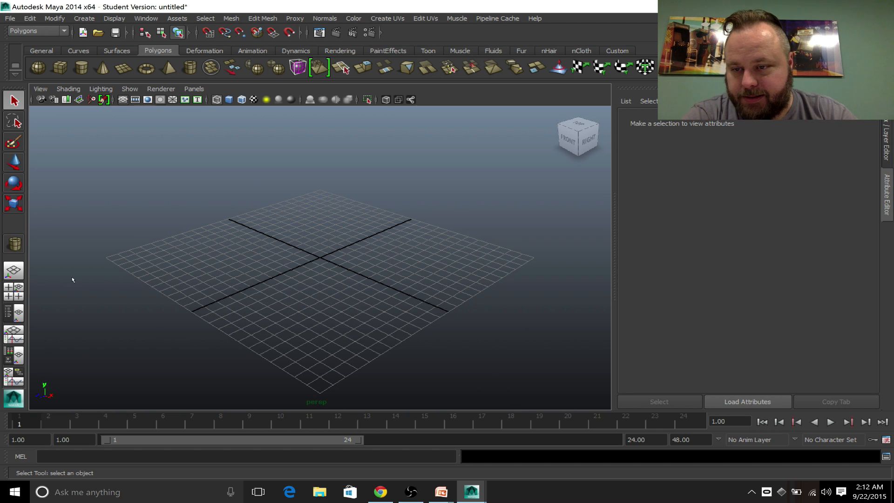
- Switch to the four-view layout and create a polygon cube around the grid's centre in the perspective view
click(17, 292)
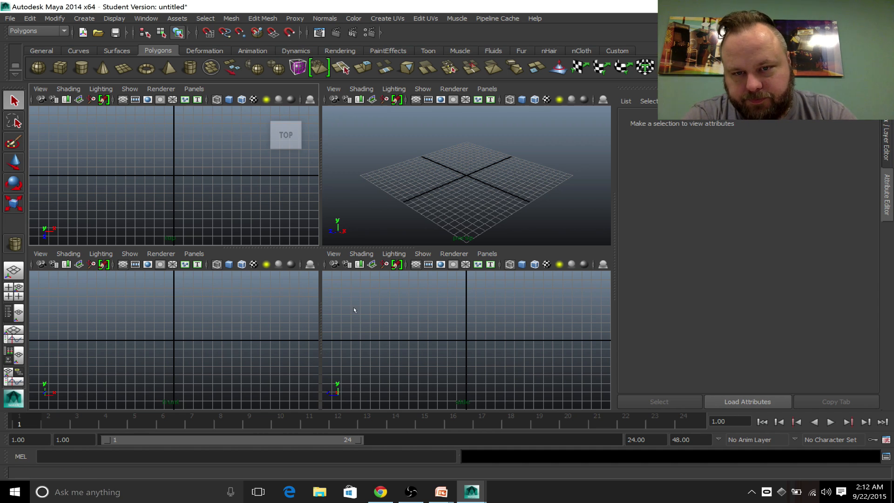
click(59, 68)
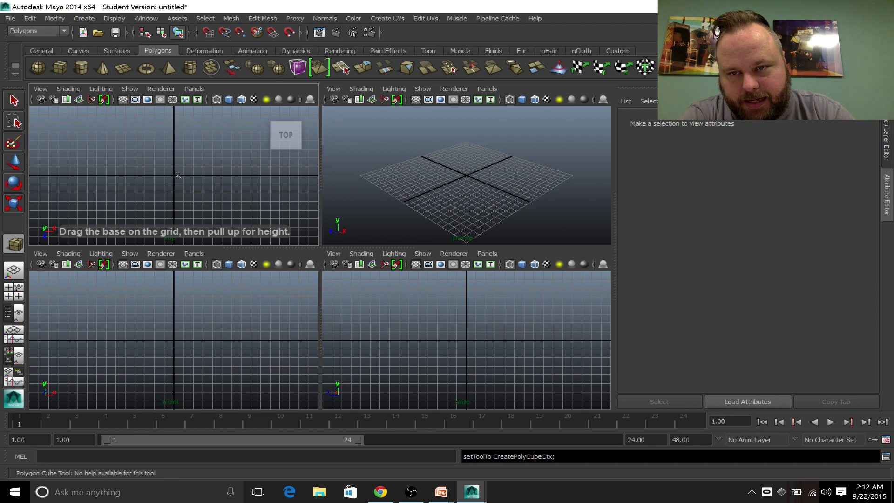
drag(446, 179, 481, 141)
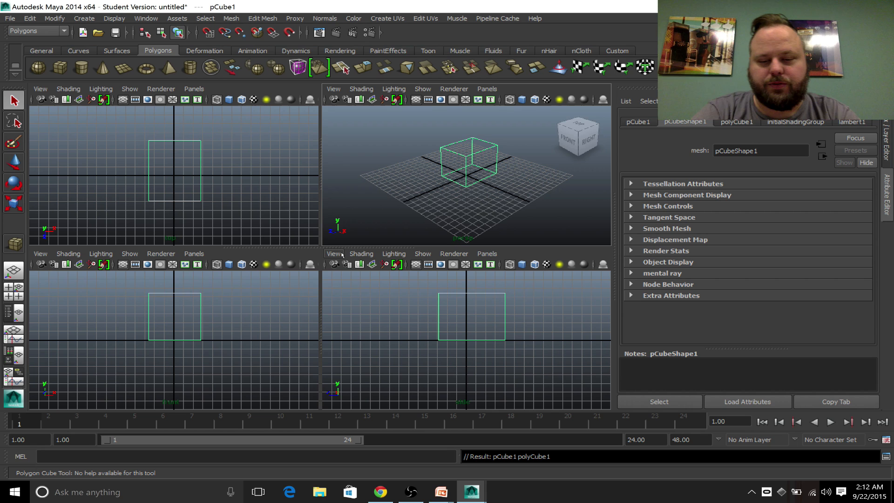
- Turn on shaded display with texture maps in all four views
key(5)
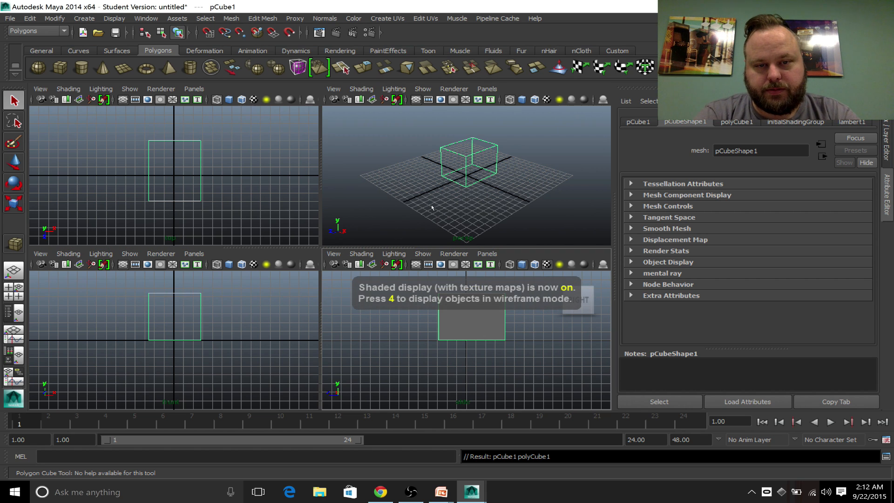
key(6)
key(6)
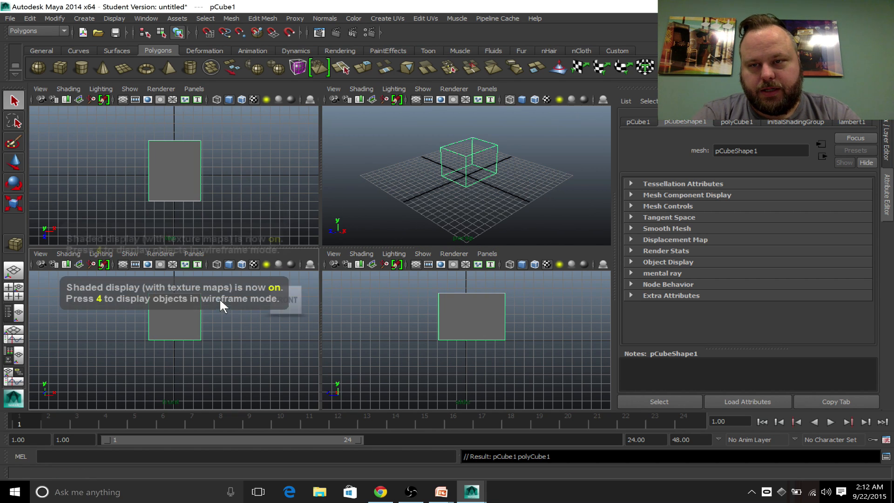
key(6)
key(6)
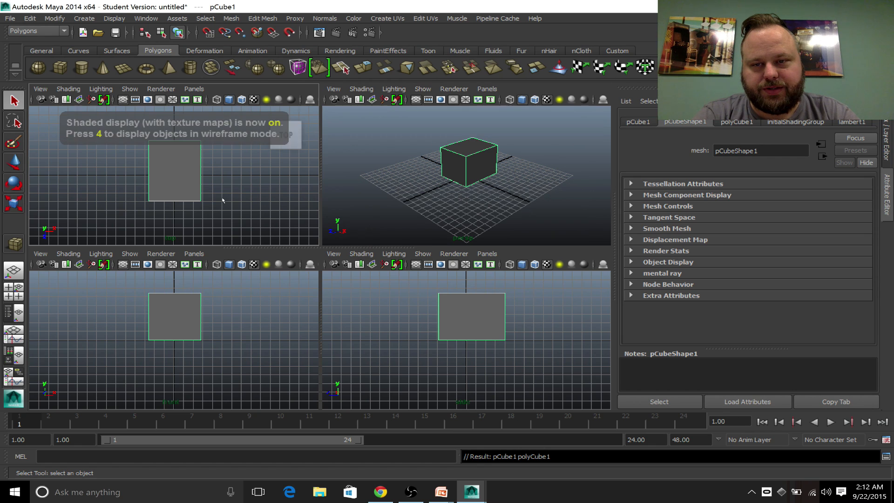
- Turn on the Use All Lights display in all four views
key(7)
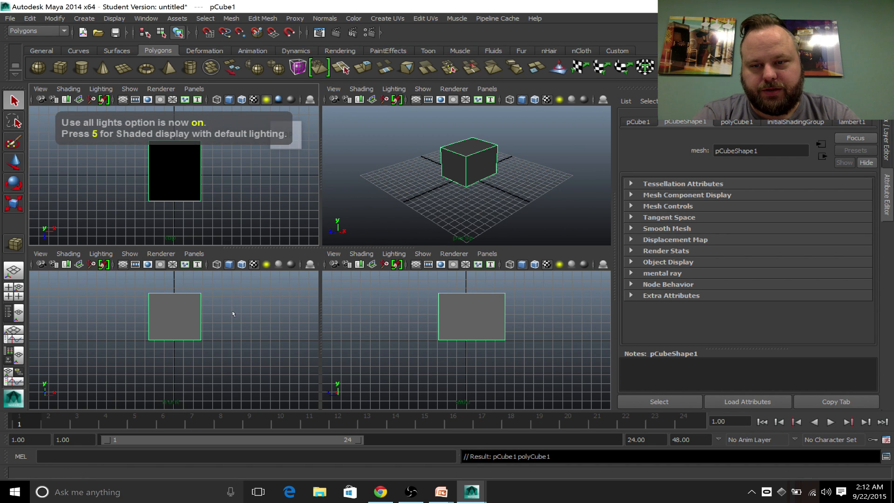
key(7)
key(7)
key(7)
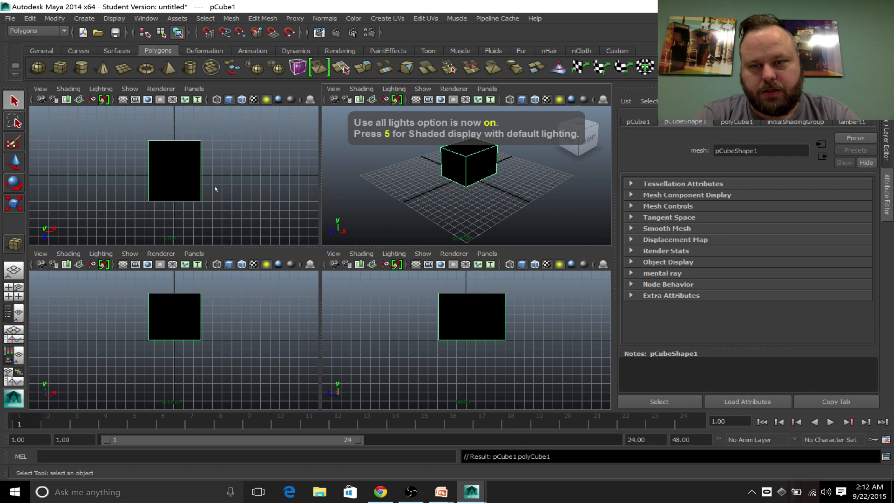
- Turn on textured shading in the perspective view and switch all four views to wireframe display
key(6)
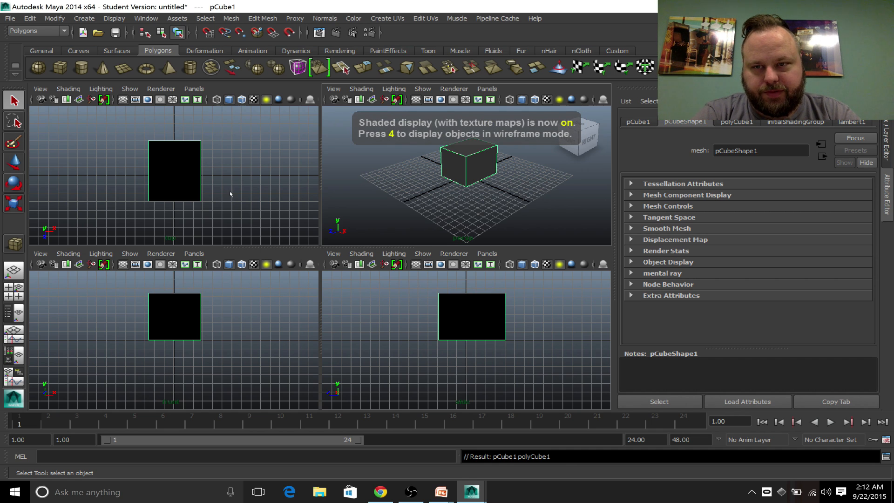
key(4)
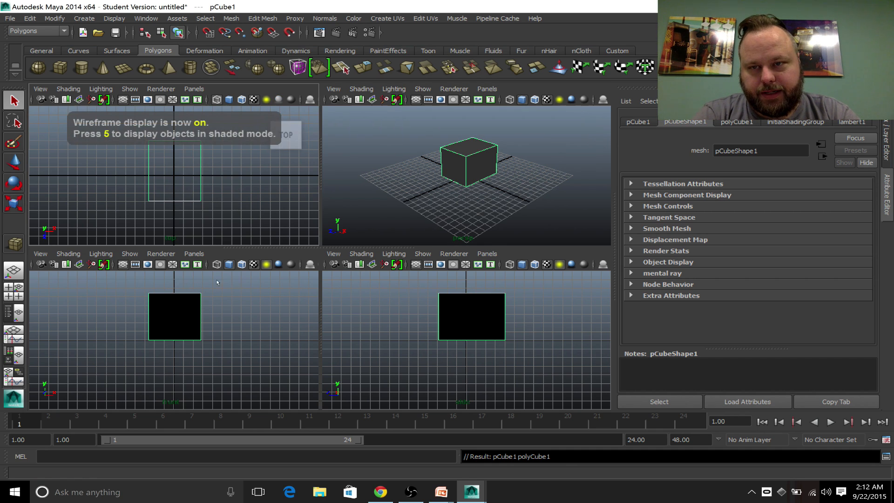
key(4)
key(4)
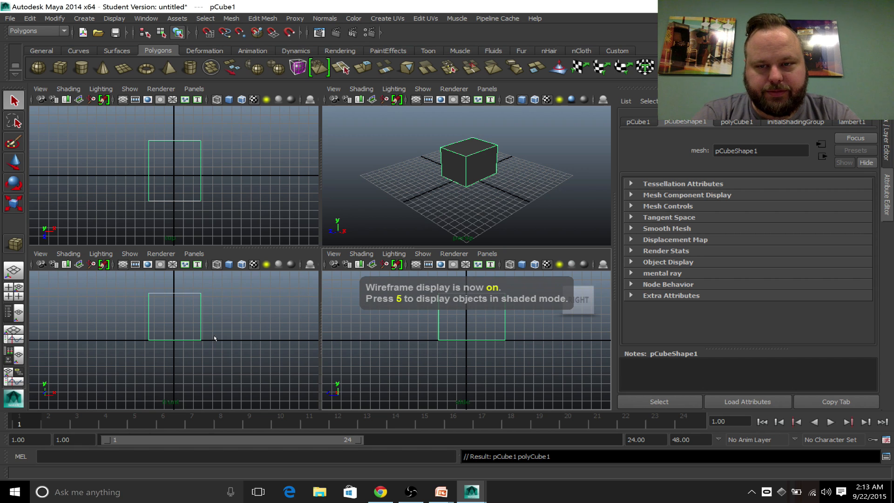
key(4)
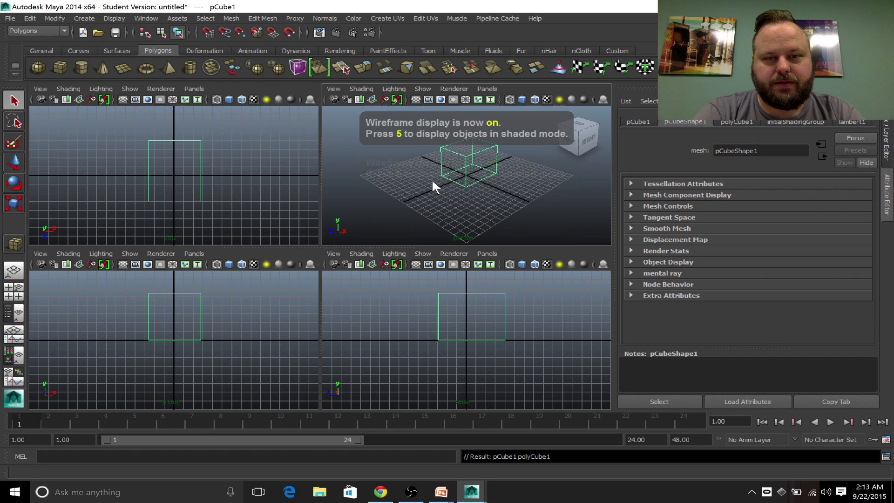
- Turn on plain shaded display in all four views
key(5)
key(5)
key(5)
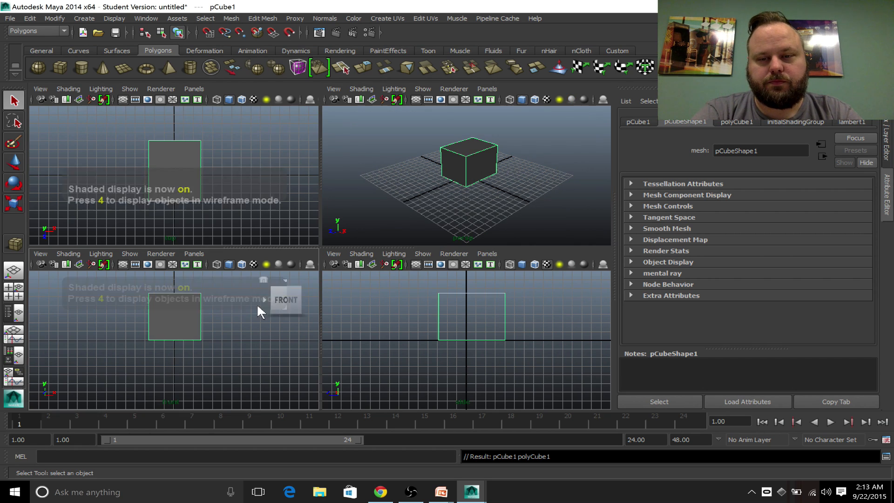
key(5)
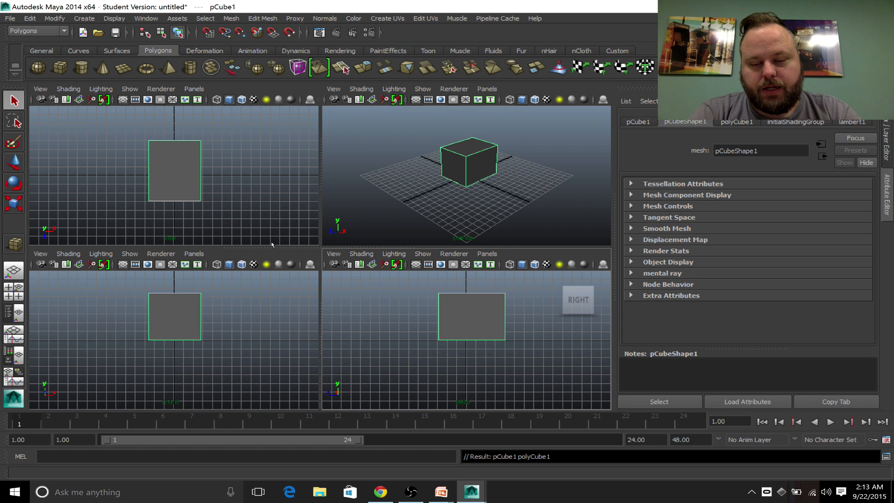
- Return all four views to wireframe display
key(4)
key(4)
key(4)
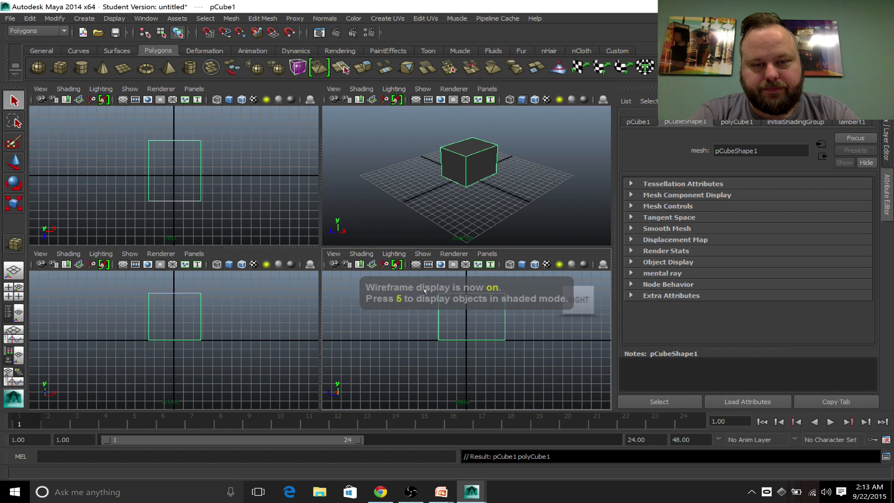
key(4)
- Change all four views from wireframe to shaded display
key(5)
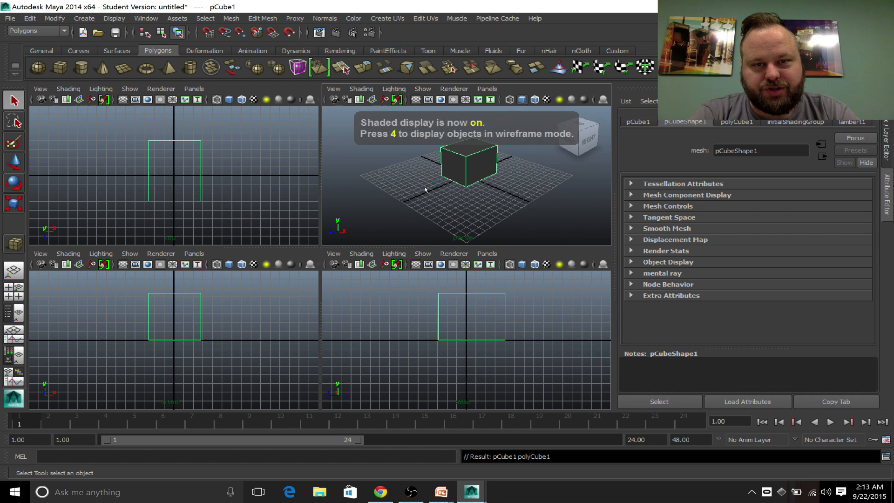
key(5)
key(5)
key(5)
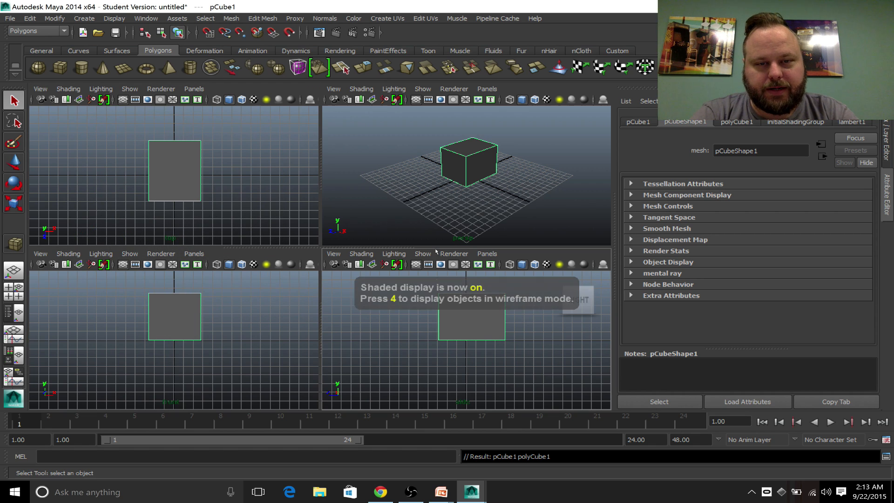
- Turn on shaded display with texture maps in the perspective, top, front and side views
key(6)
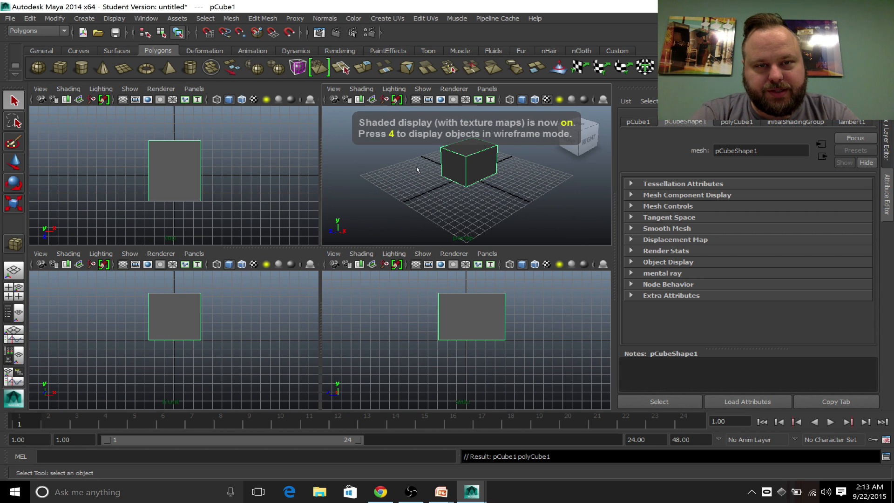
key(6)
key(6)
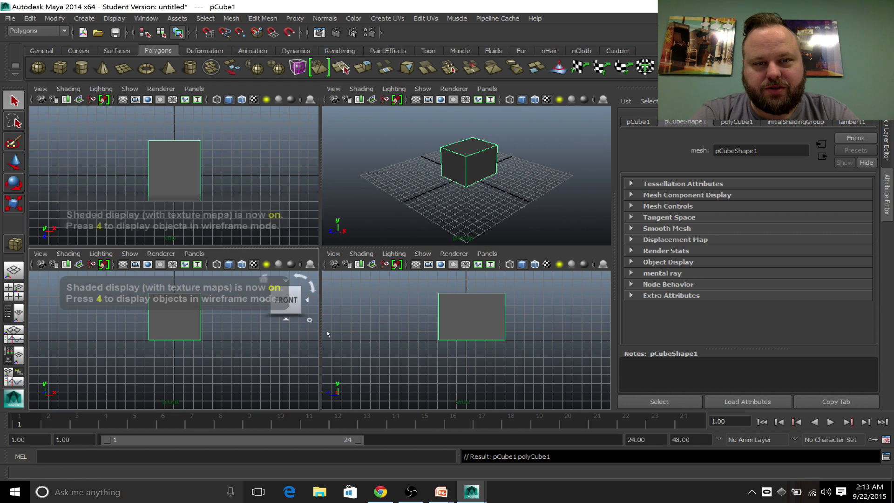
key(6)
key(6)
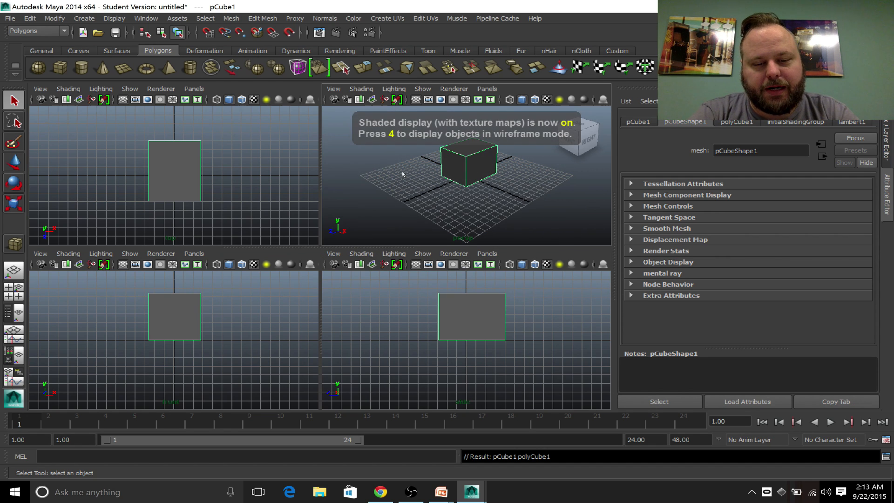
- Turn on the Use All Lights display in the perspective, top, front and side views
key(7)
key(7)
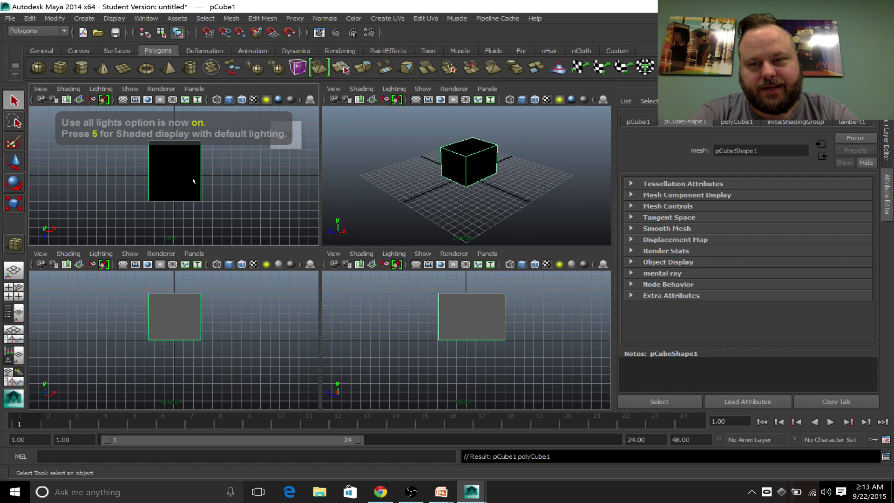
key(7)
key(7)
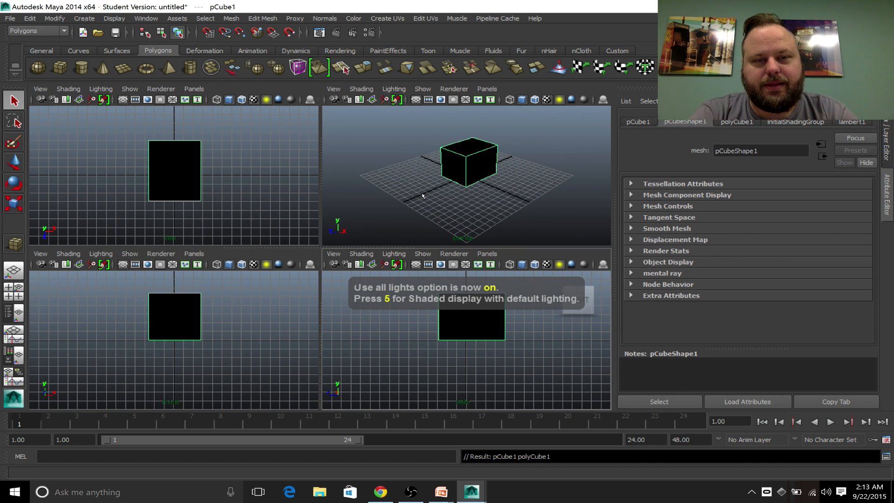
- Restore shaded display with default lighting in all four views
key(5)
key(5)
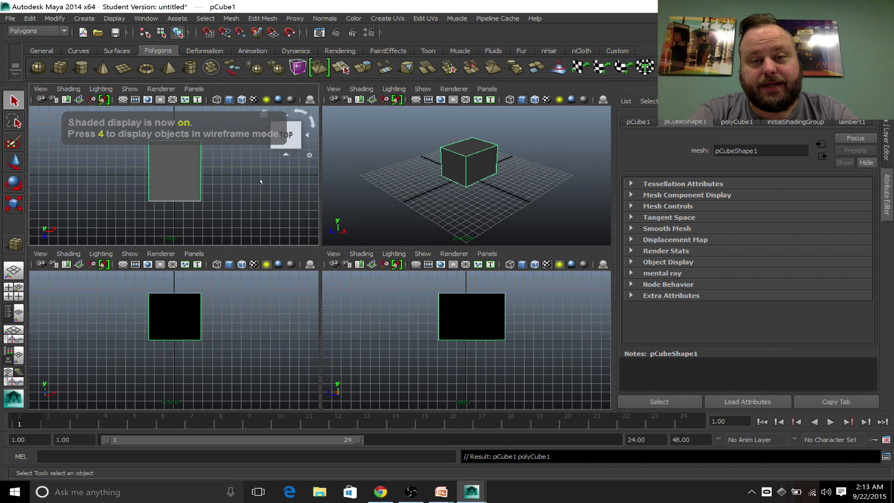
key(5)
key(5)
key(5)
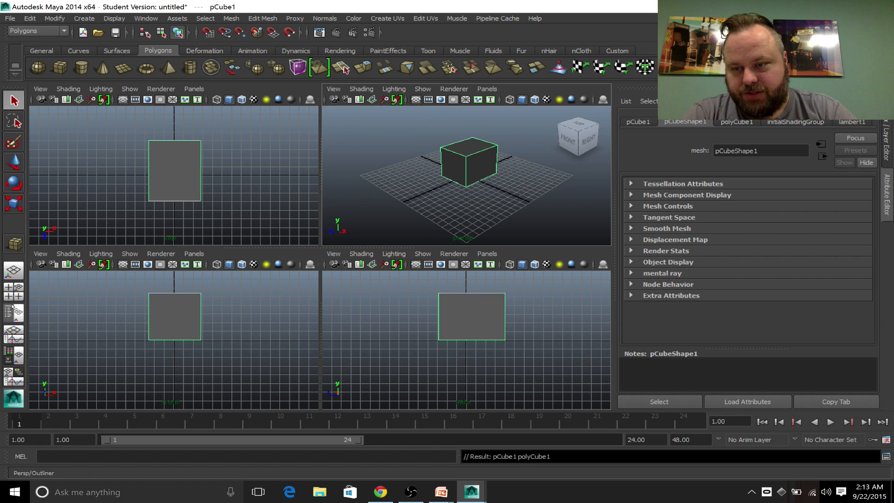
- Look through the Graph Editor, Hypershade and Hypergraph layouts and switch to the single perspective view
click(17, 337)
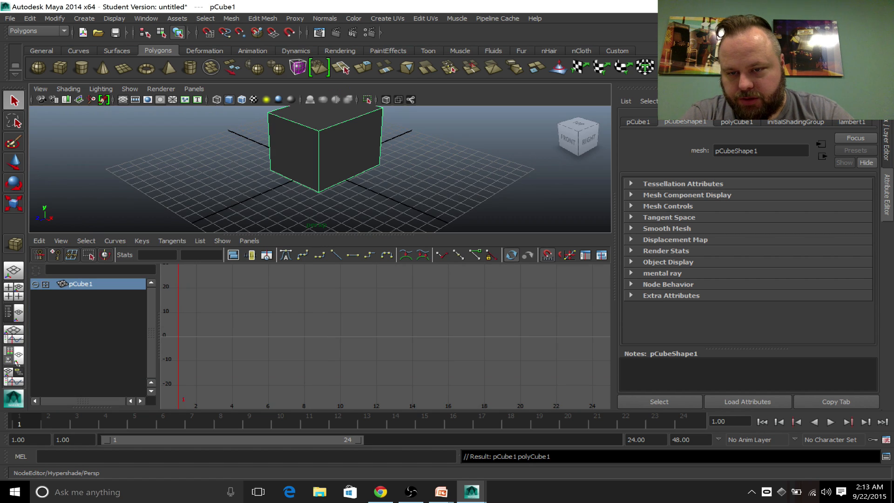
click(16, 362)
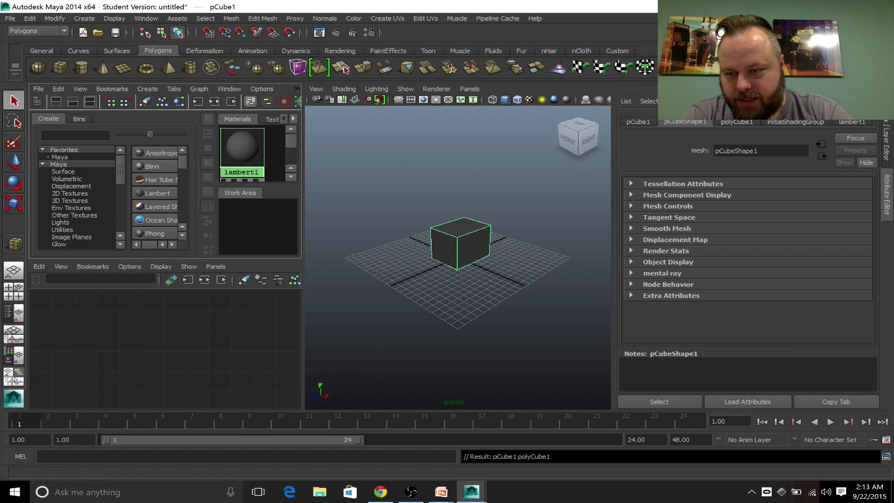
click(18, 378)
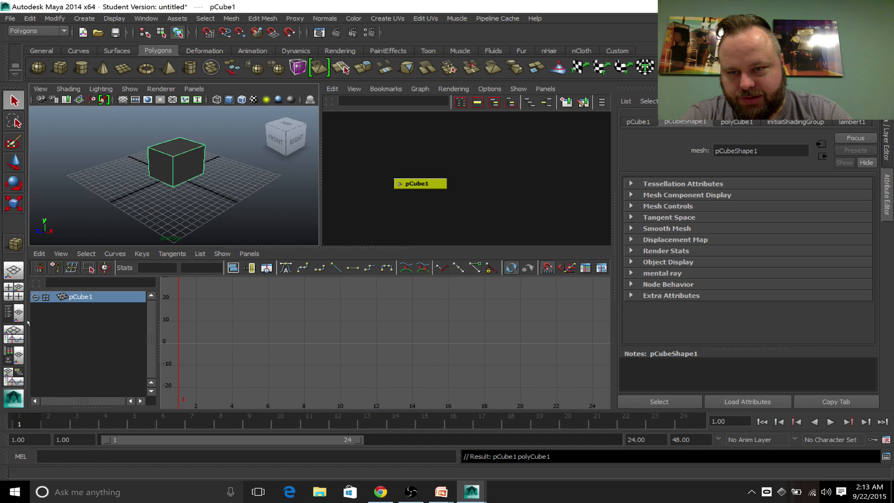
click(11, 274)
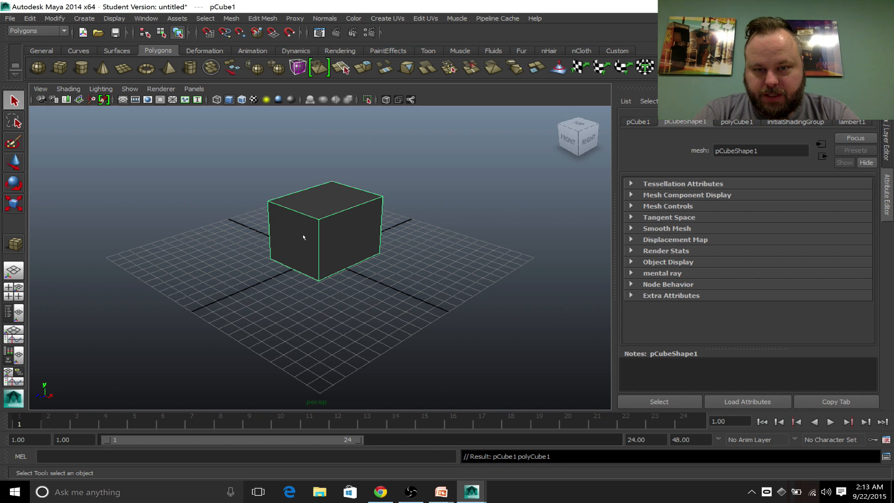
- Switch to the PowerPoint slideshow, advance to the "…Now let's change it!" slide on Extrude and Split, and return to Maya
key(alt+Tab)
key(Right)
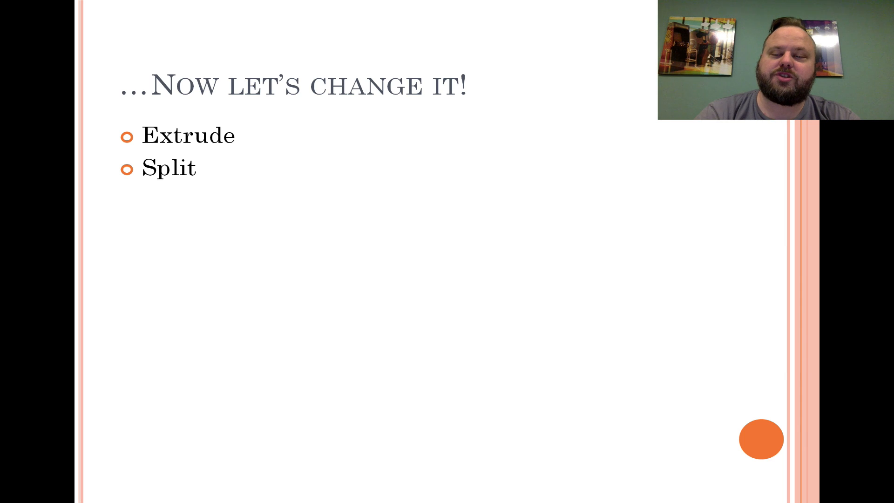
key(alt+Tab)
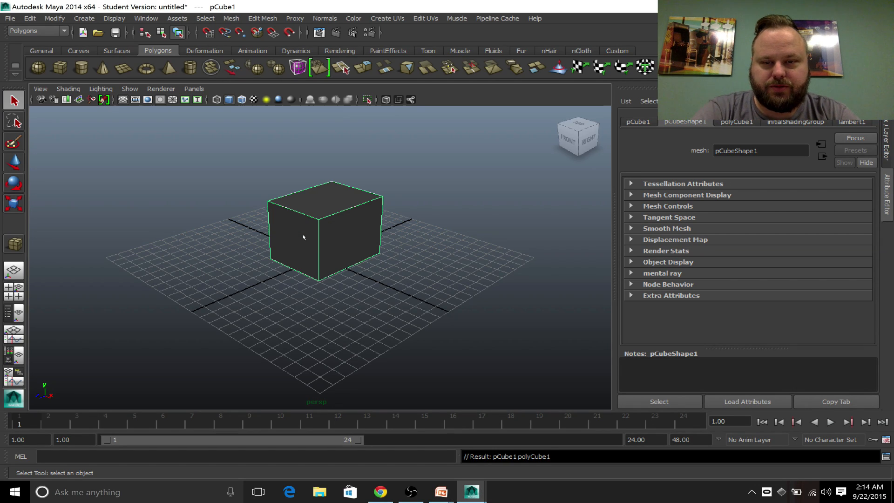
- Reselect the cube and put it in component mode with vertex selection
click(350, 240)
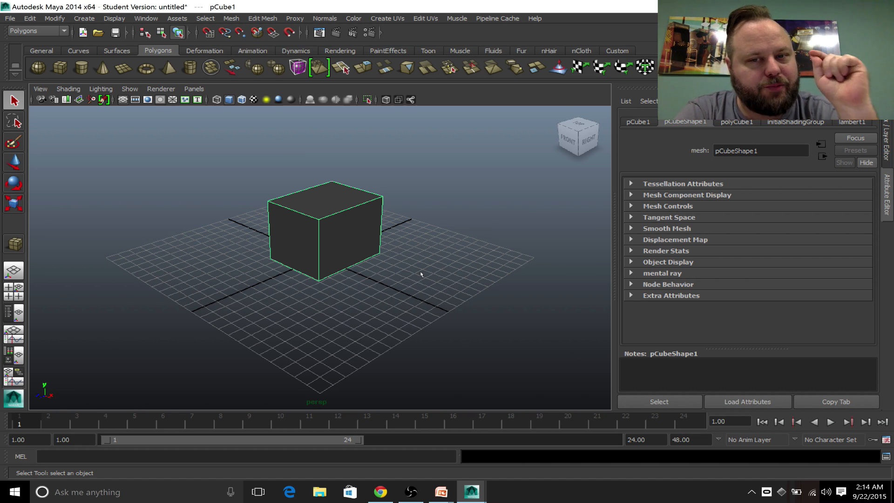
click(467, 251)
click(338, 242)
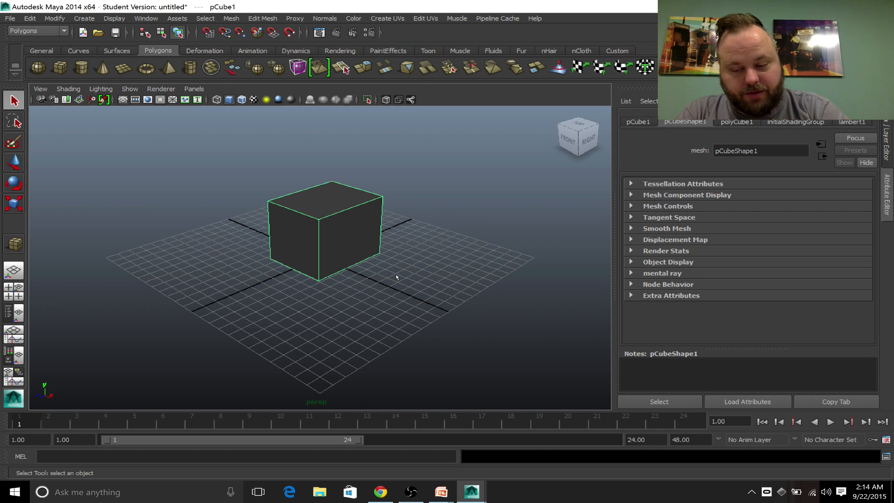
key(F8)
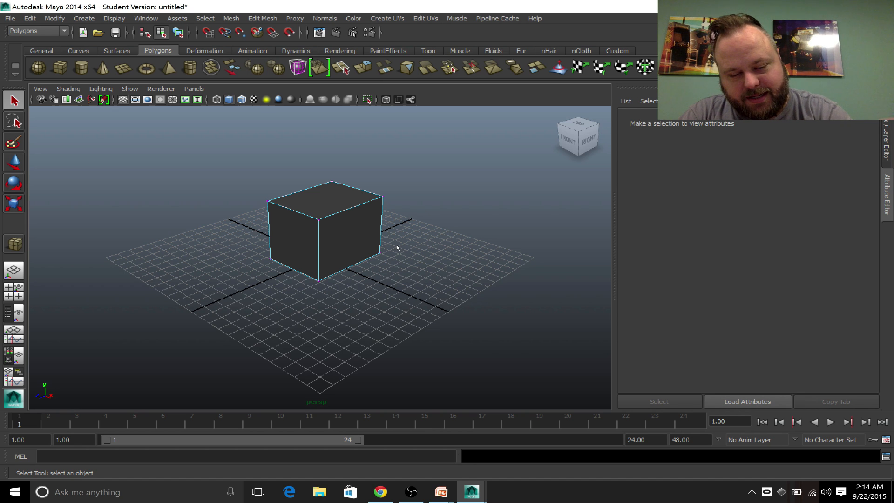
key(F9)
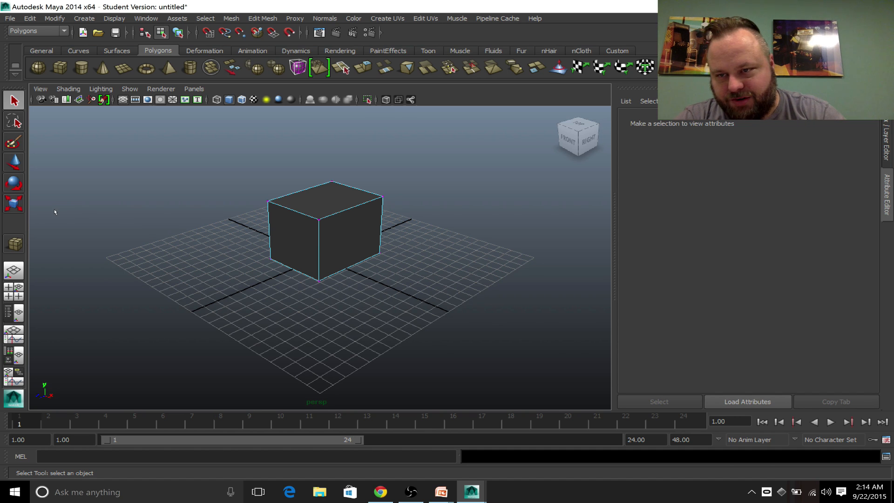
- Try moving the cube's upper front corner vertex slightly along X, undo the move and return to the Select Tool
click(13, 209)
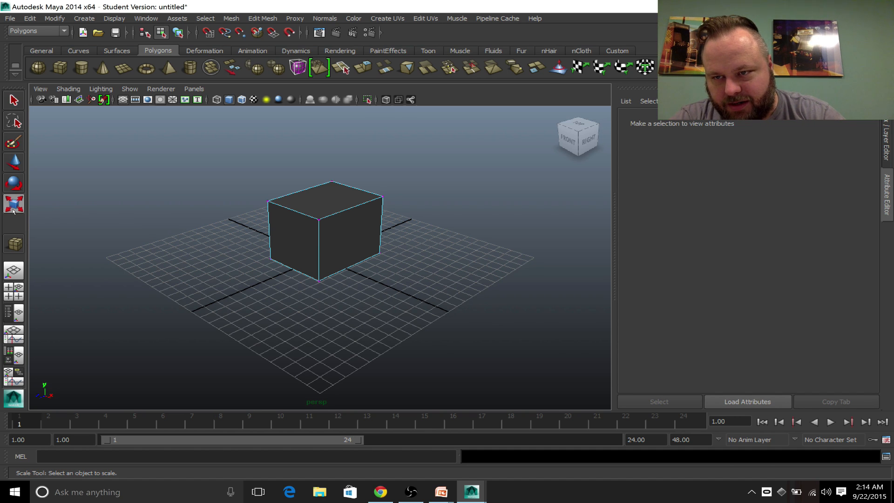
click(14, 161)
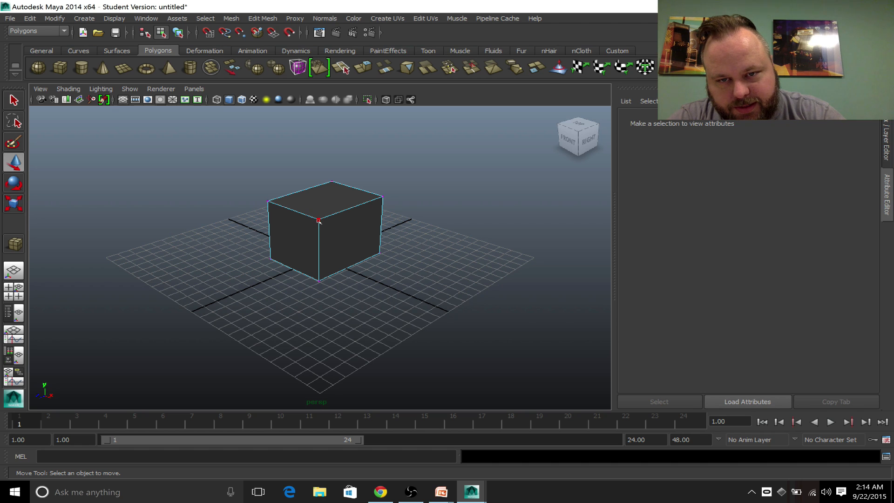
click(318, 220)
mouse_move(353, 231)
mouse_down()
mouse_move(382, 240)
mouse_move(336, 236)
mouse_move(354, 238)
mouse_move(336, 236)
mouse_move(343, 241)
mouse_up()
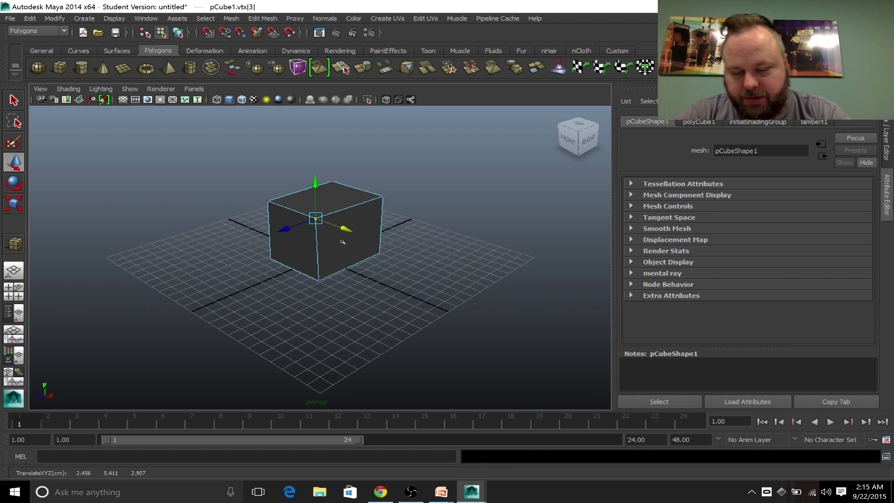
key(ctrl+z)
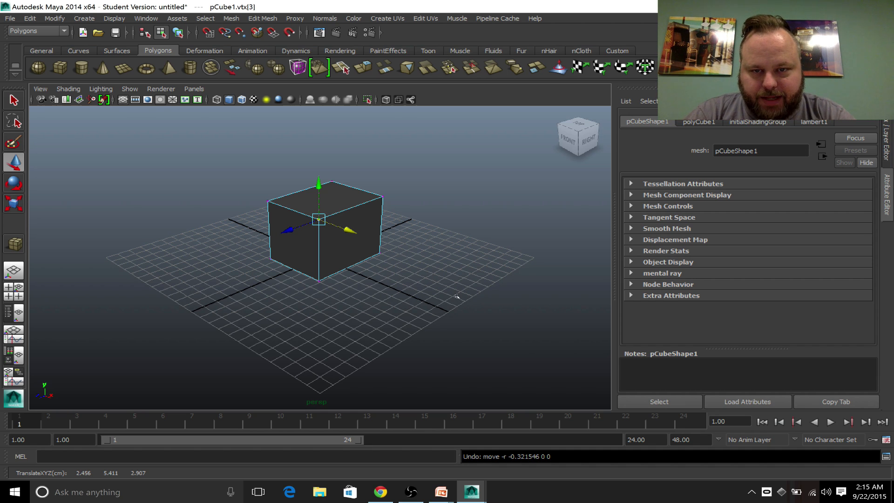
click(14, 100)
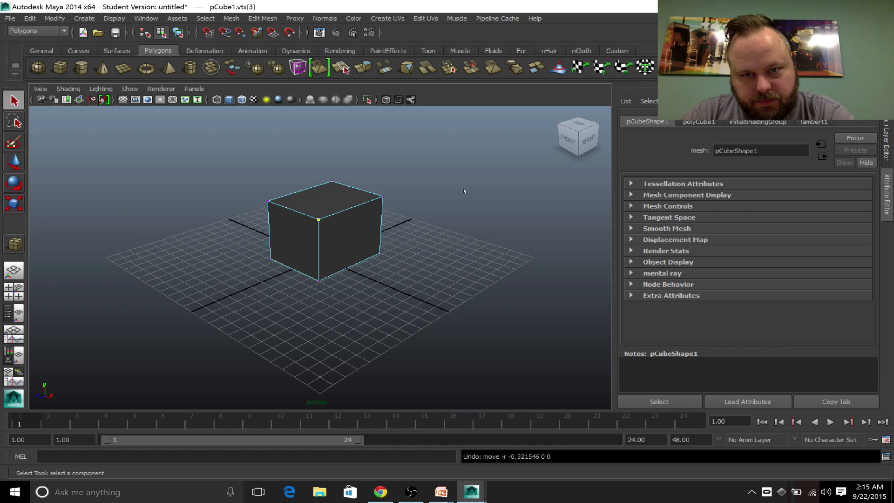
- Turn on edge selection and pick the right face's upper edge, followed by the cube's front vertical edge
key(F10)
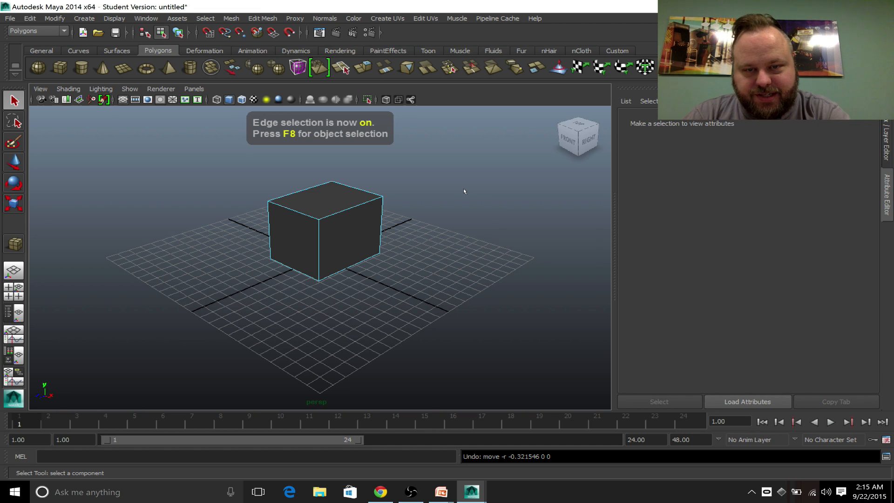
click(333, 223)
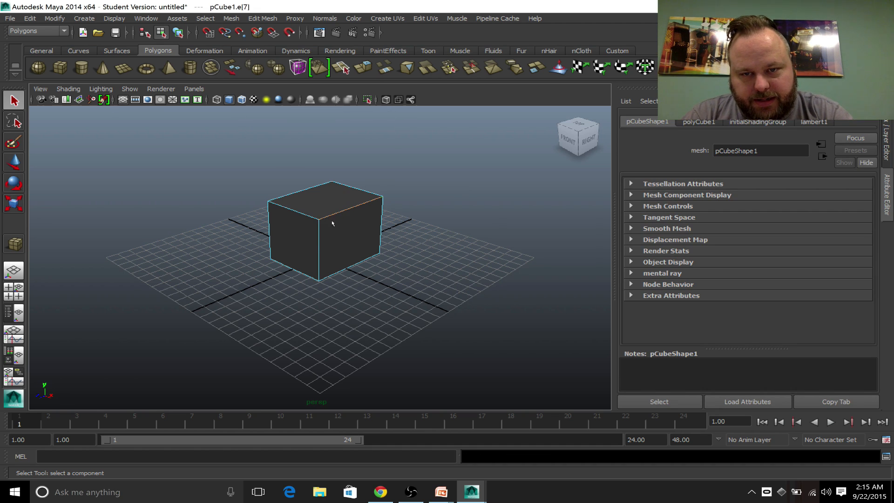
click(319, 247)
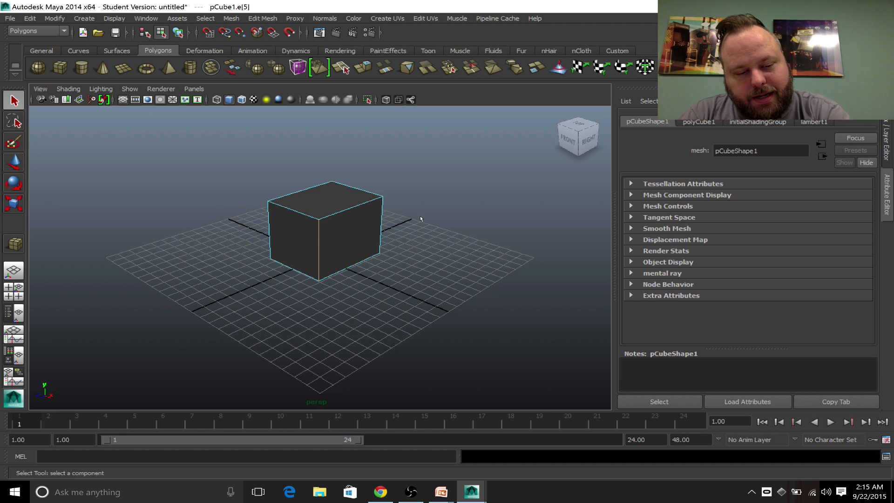
- Using face selection, extrude the cube's right face outward by about 2.56 and scale it to about 0.74 in local X
key(F11)
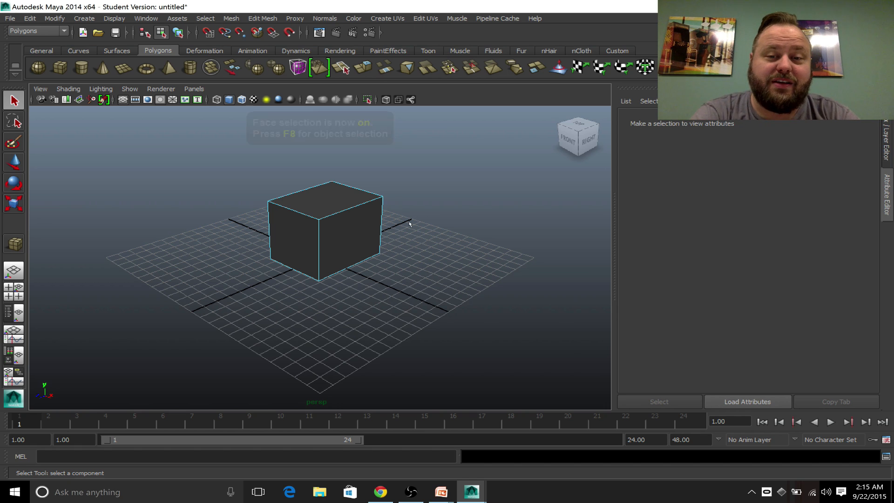
click(341, 240)
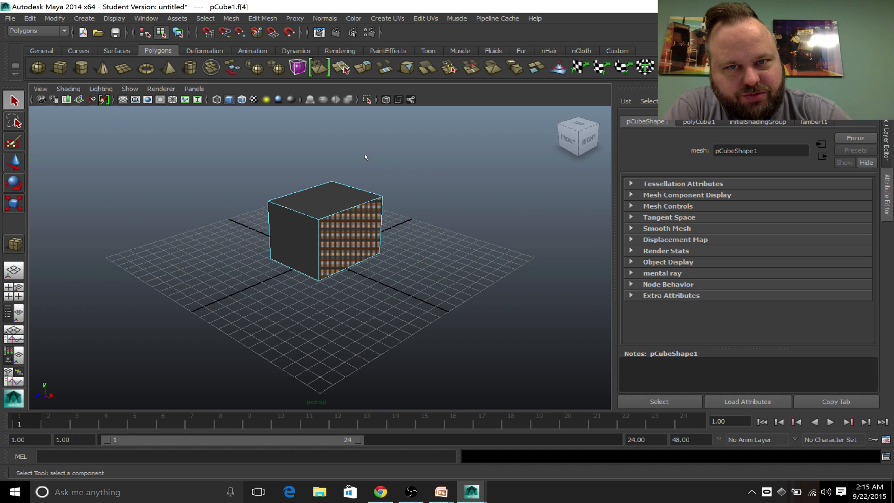
click(363, 68)
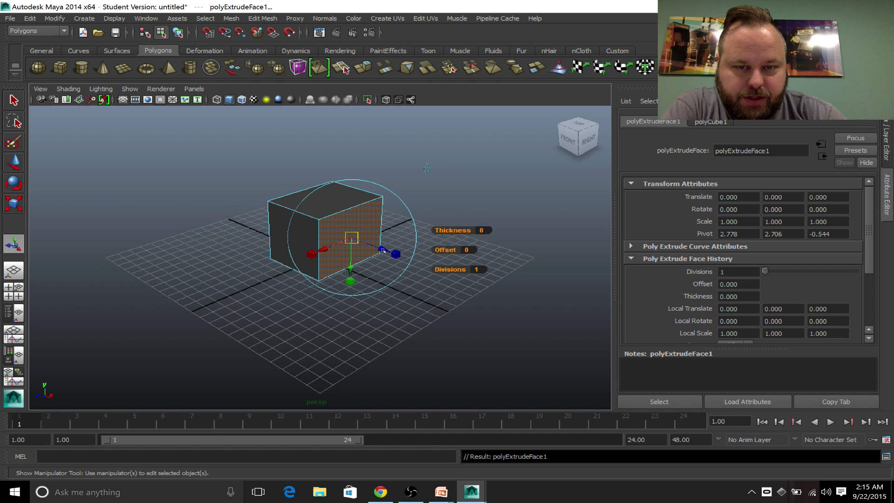
drag(383, 252, 411, 259)
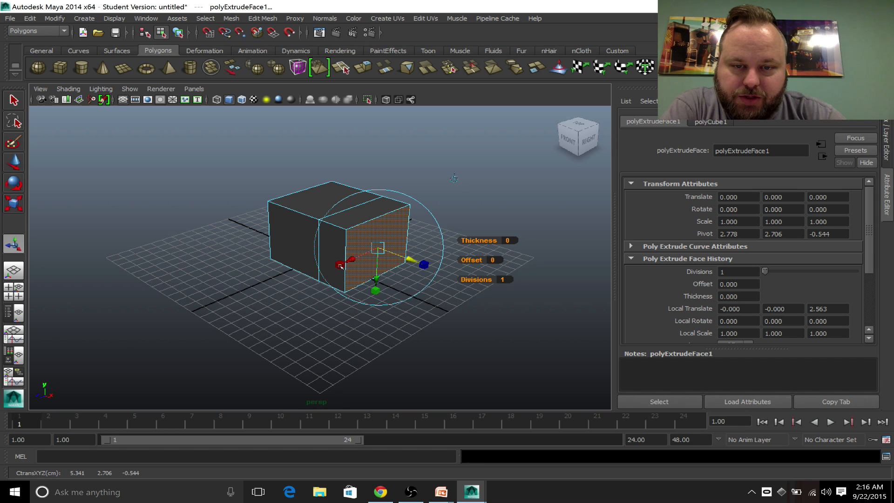
drag(339, 265, 354, 265)
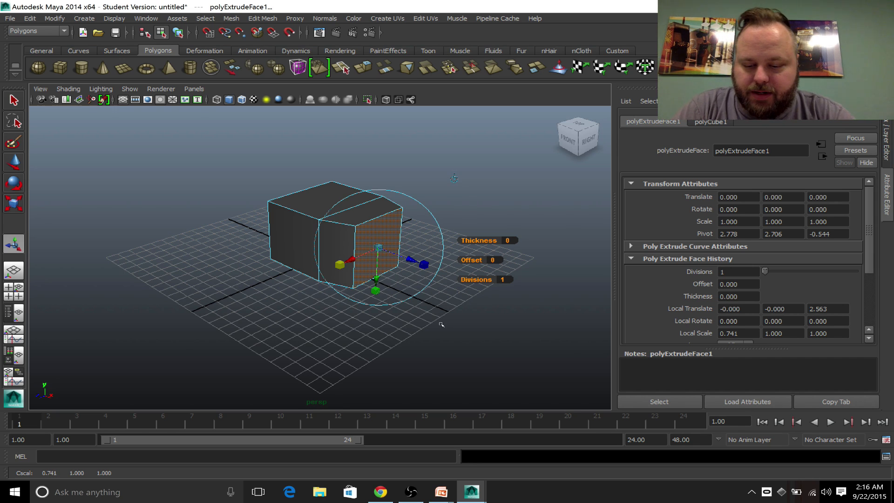
- Undo the last width scaling and rescale the extruded end face to about 0.778 wide and 0.827 high
key(ctrl+z)
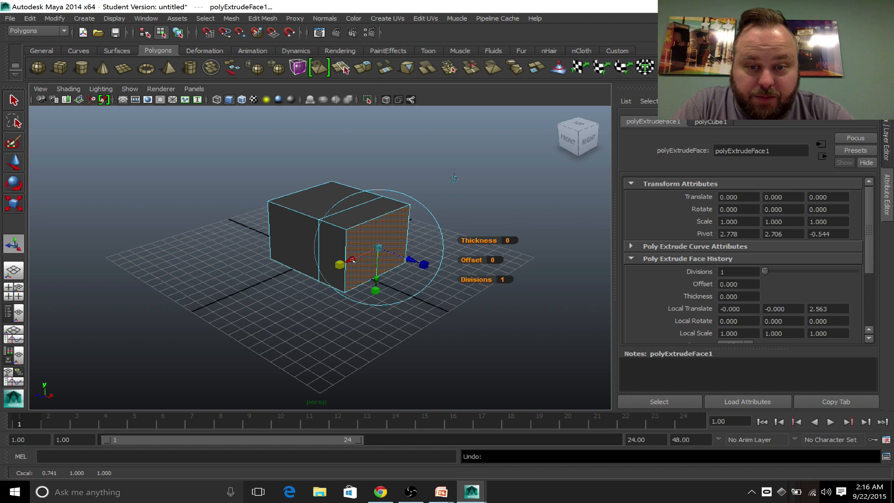
drag(351, 259, 371, 252)
key(ctrl+z)
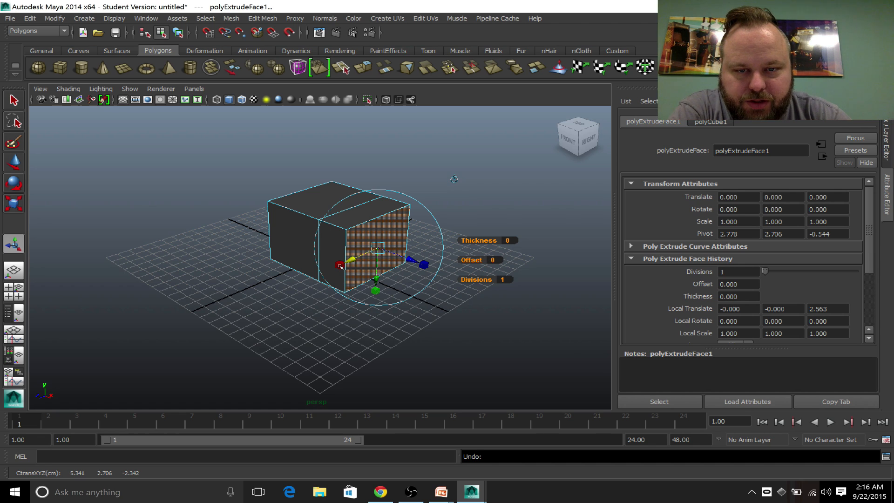
drag(341, 265, 350, 264)
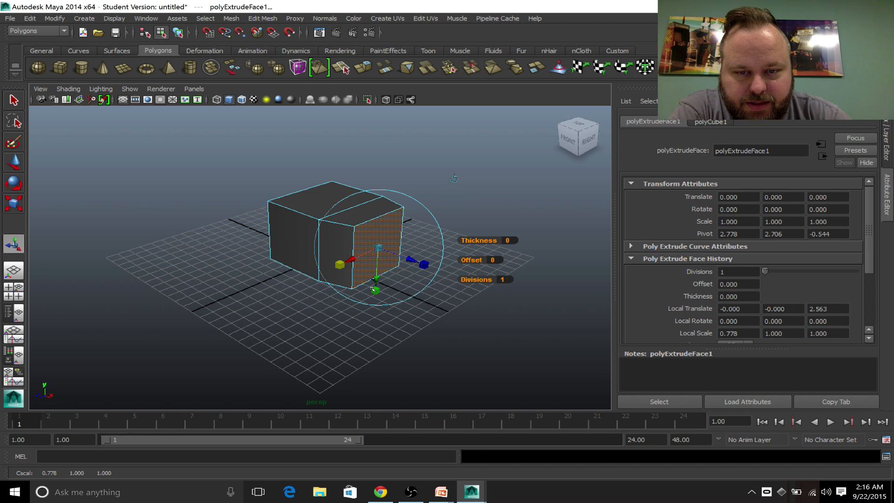
drag(374, 292, 375, 281)
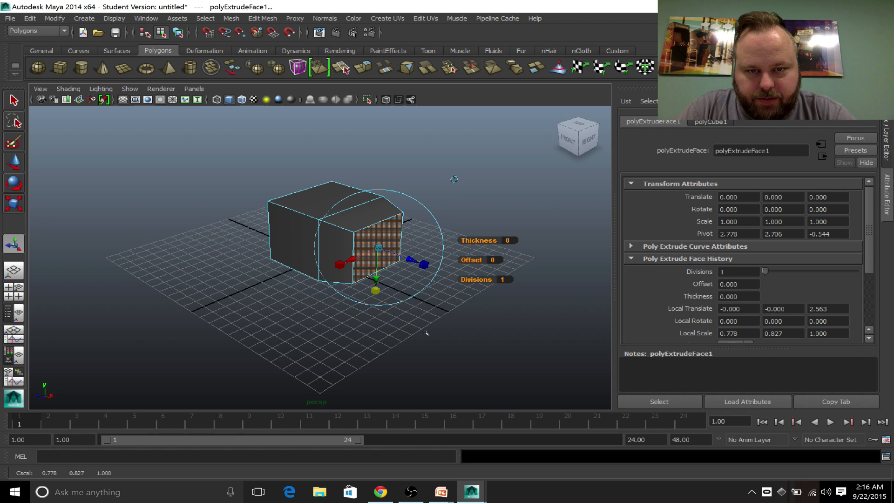
- Extrude the tapered end face again and scale it inward to about 0.812 wide and 0.811 high as an inset
alt+drag(425, 331, 367, 322)
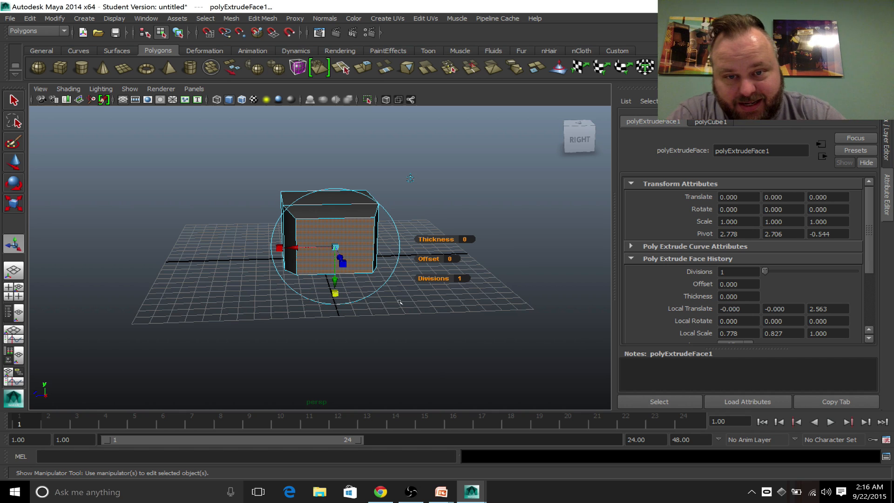
click(362, 69)
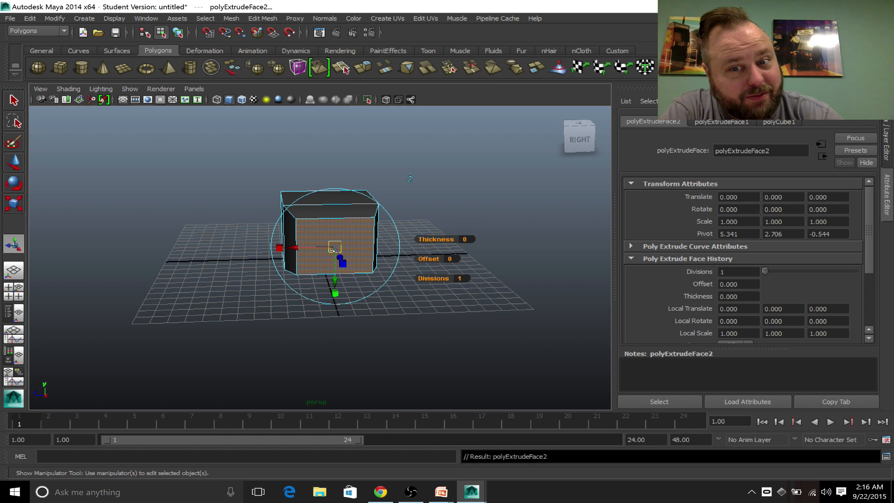
click(280, 249)
drag(279, 248, 290, 249)
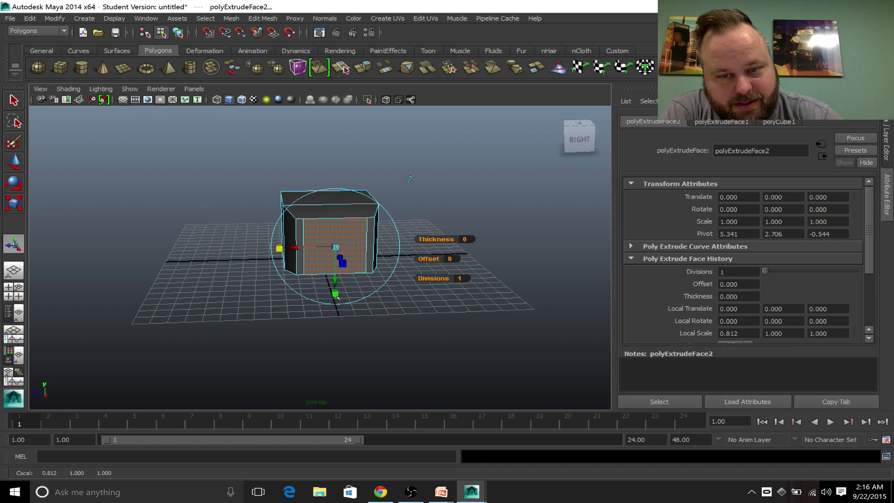
drag(335, 294, 335, 292)
drag(338, 286, 338, 284)
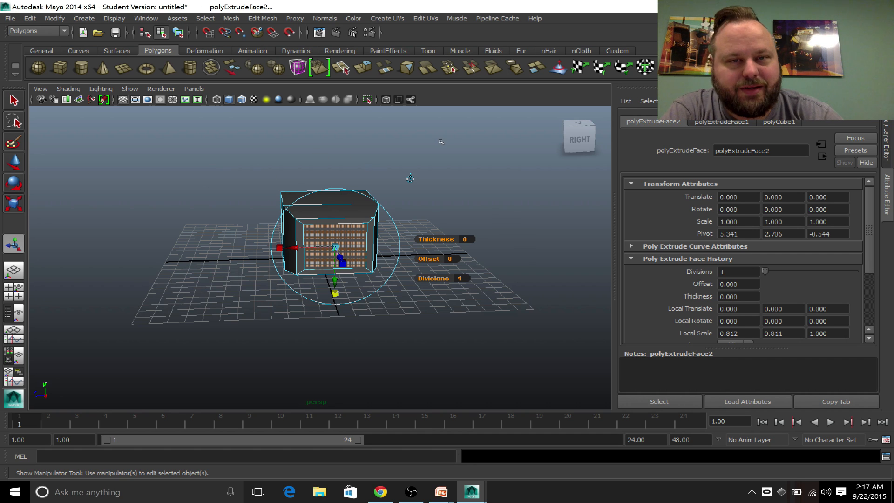
- Extrude the inset face and push it into the block with a local Z translation of about -2.247
click(364, 70)
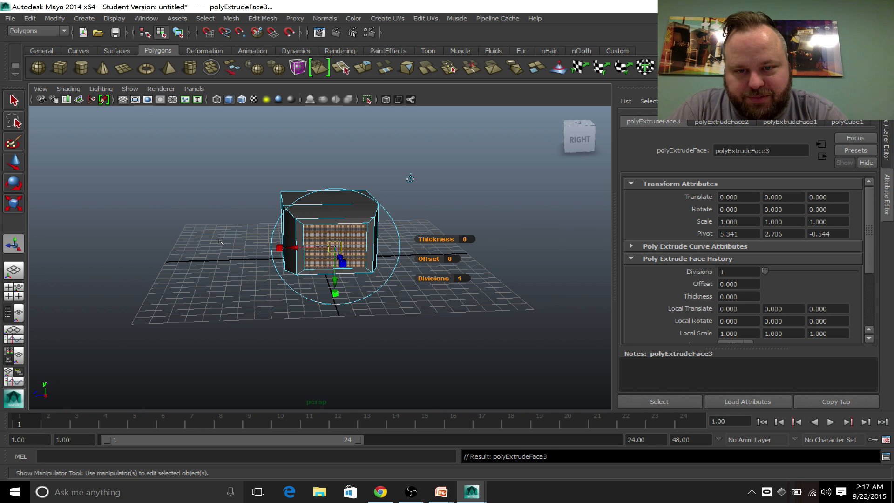
alt+drag(221, 241, 261, 259)
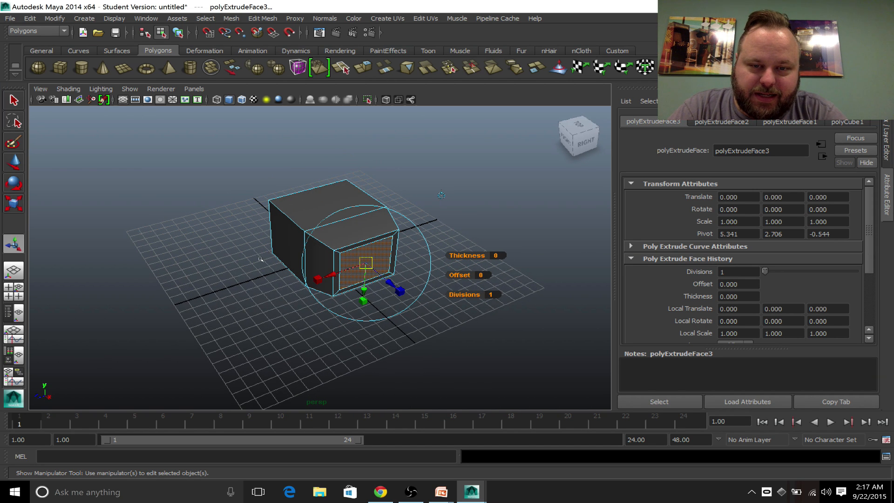
click(391, 284)
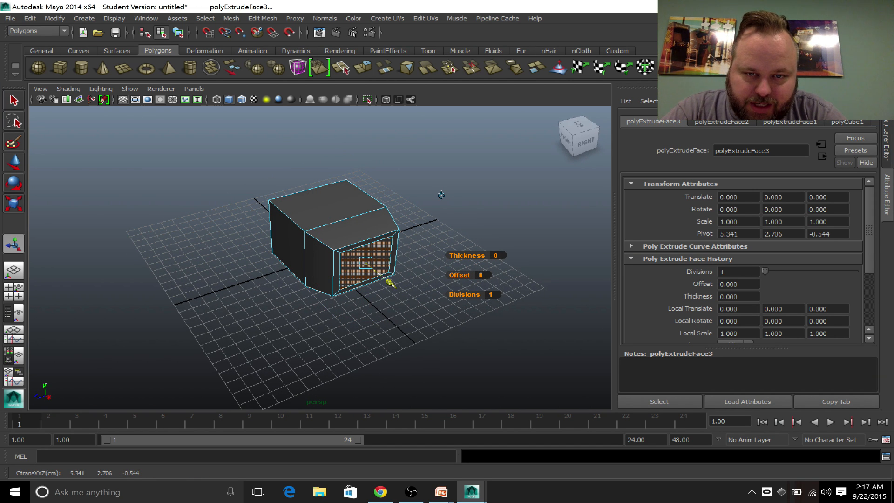
drag(441, 194, 423, 180)
drag(369, 269, 368, 269)
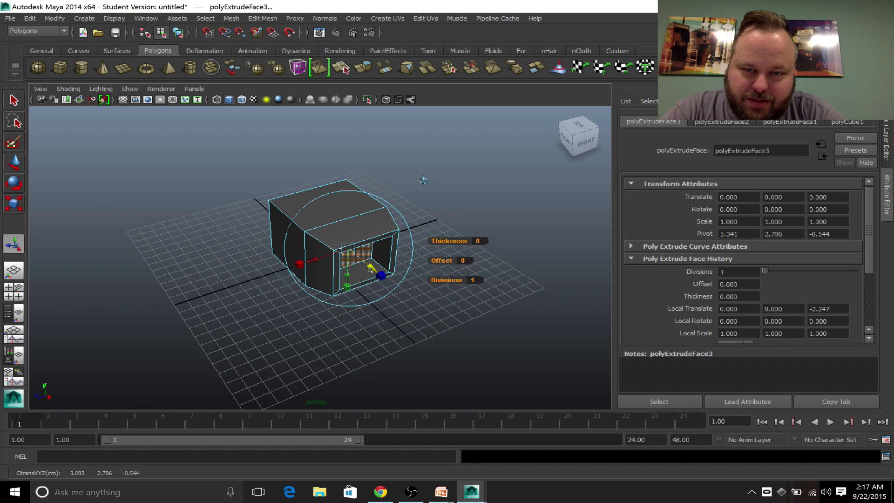
- Extrude the recessed back face and scale it down to about 0.475 wide and 0.454 high
alt+drag(465, 348, 435, 331)
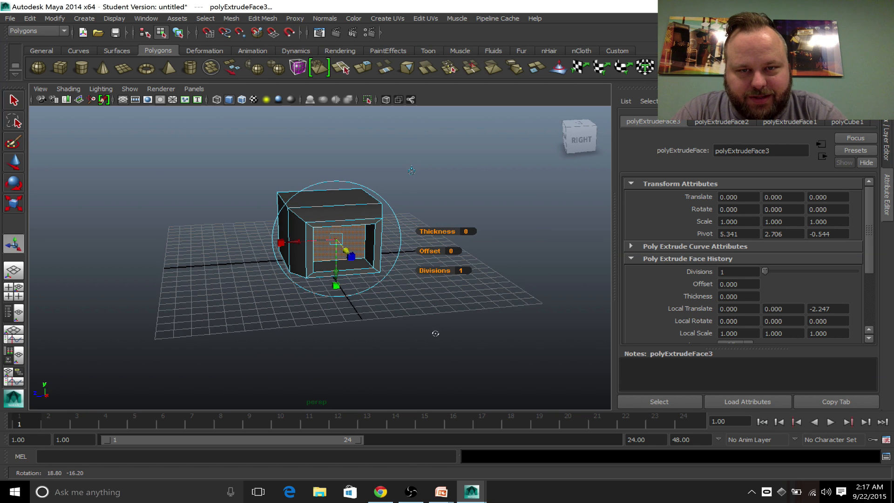
double_click(360, 68)
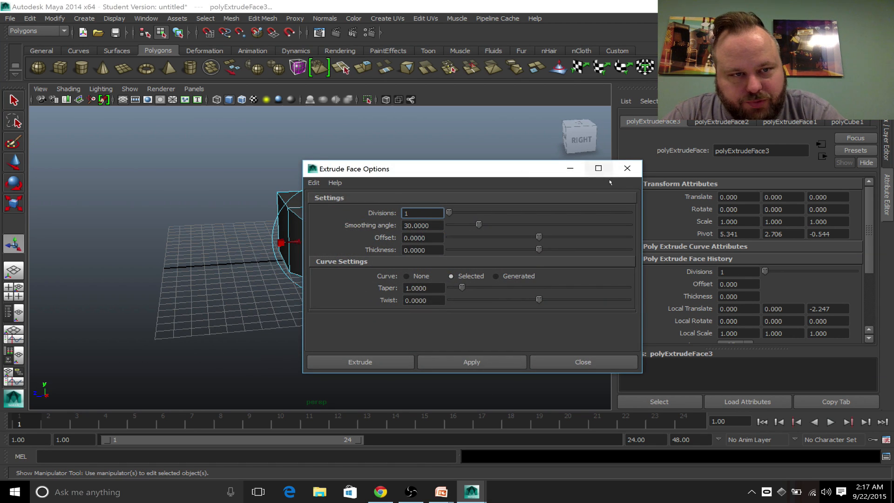
click(628, 168)
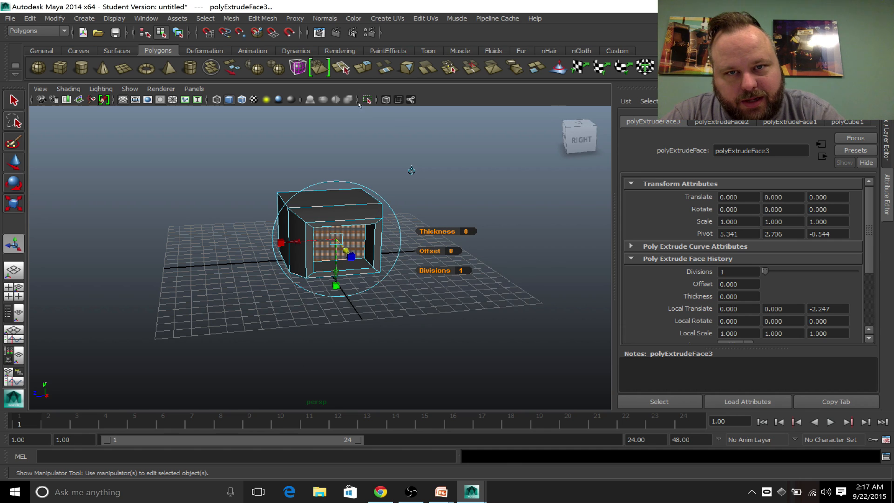
click(363, 69)
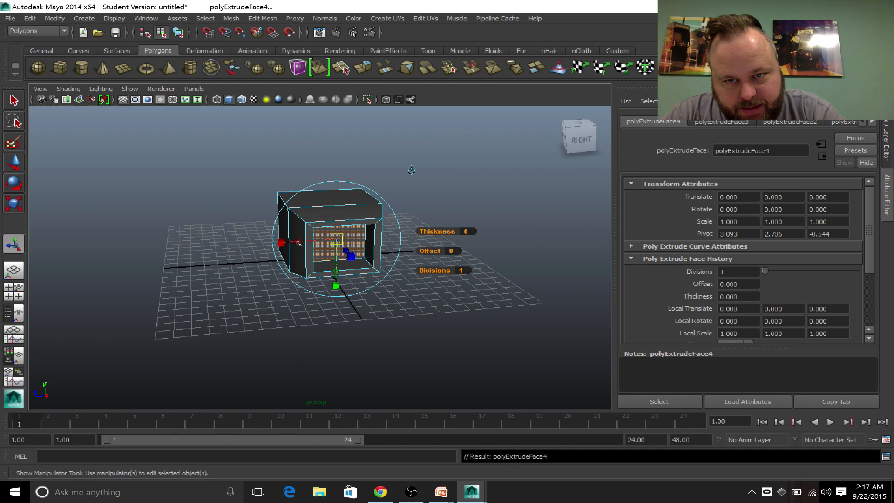
drag(281, 243, 312, 246)
drag(341, 286, 337, 259)
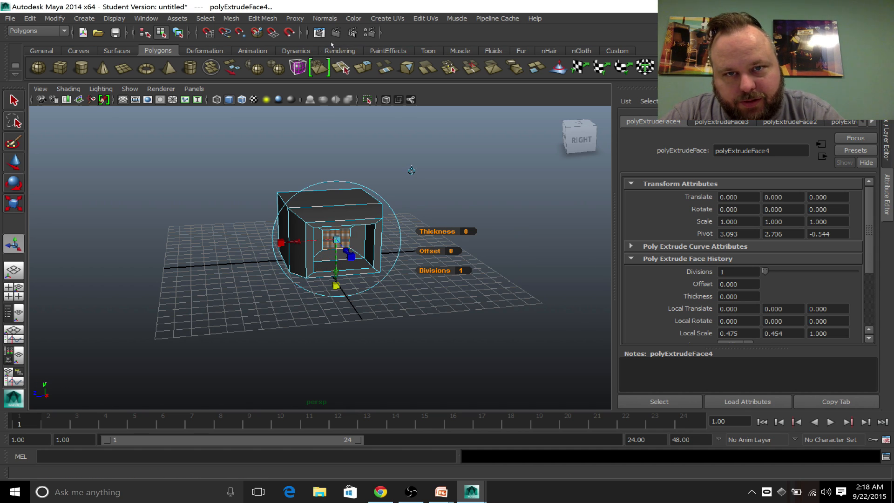
- Extrude the small recessed face outward about 7.184 units as a bar projecting from the opening, and clear the selection
click(364, 68)
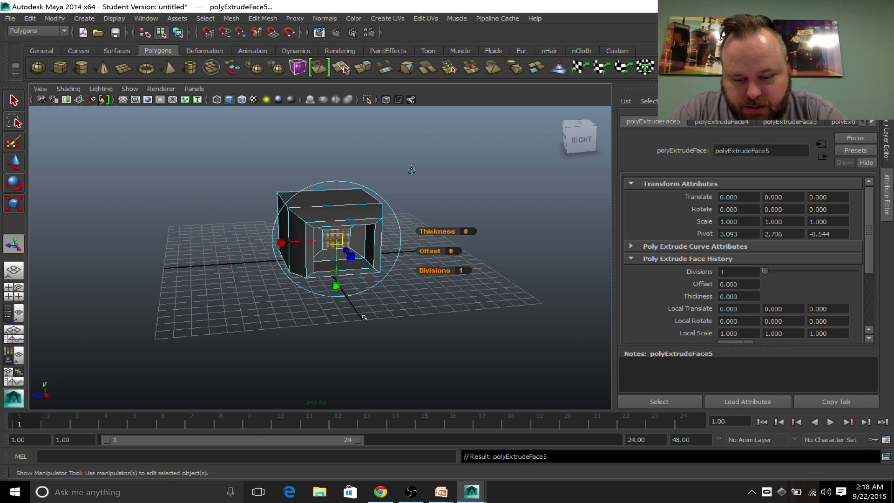
alt+drag(346, 320, 371, 315)
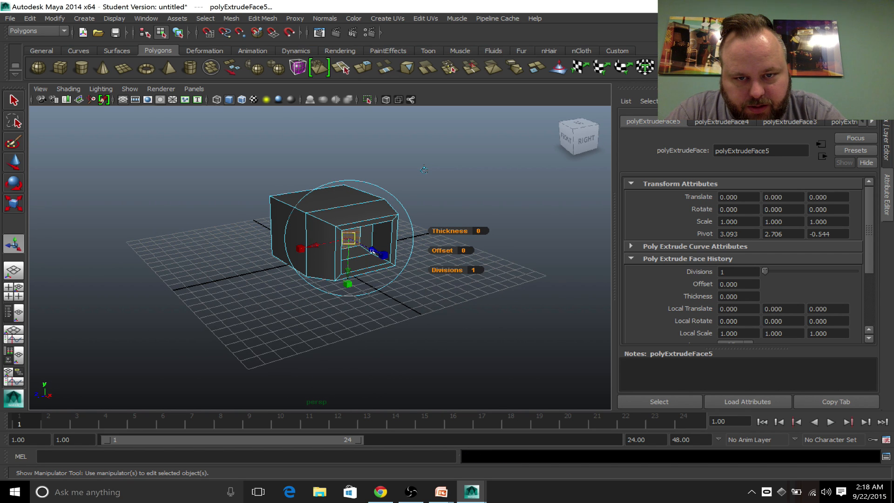
drag(372, 250, 437, 300)
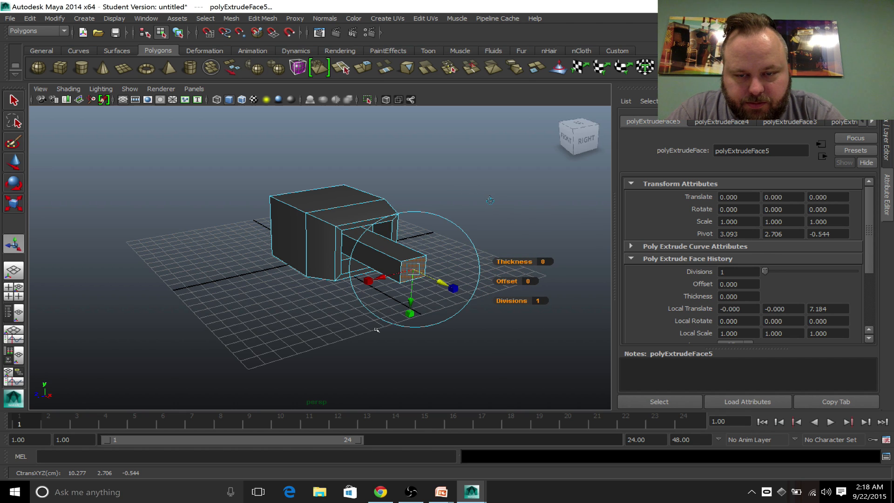
click(359, 352)
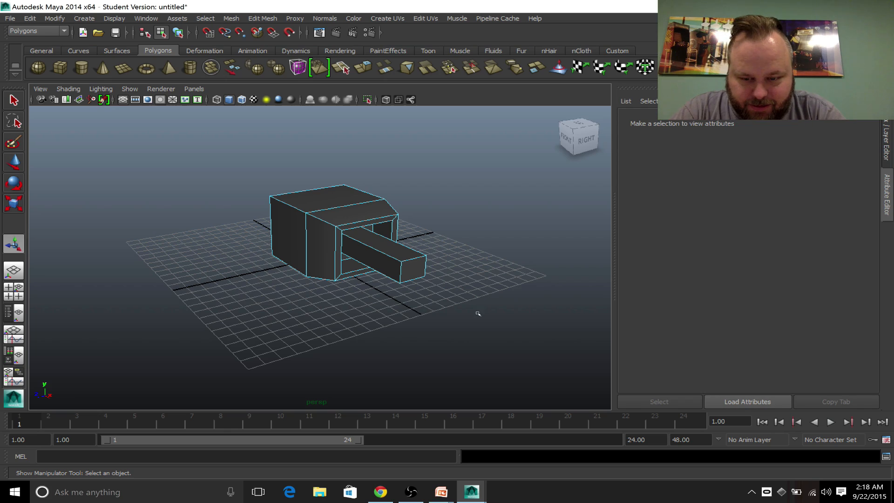
- Start an Interactive Split Tool cut across the projecting bar's upper face near its tip
alt+drag(470, 320, 513, 333)
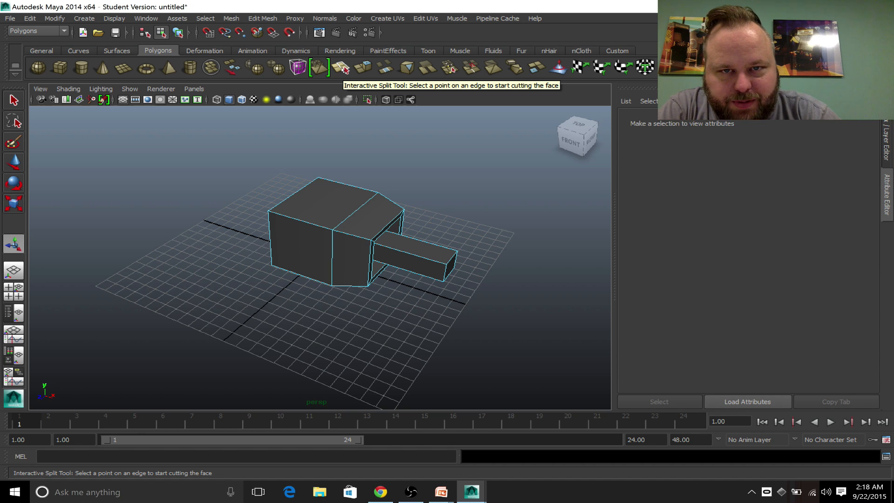
click(342, 70)
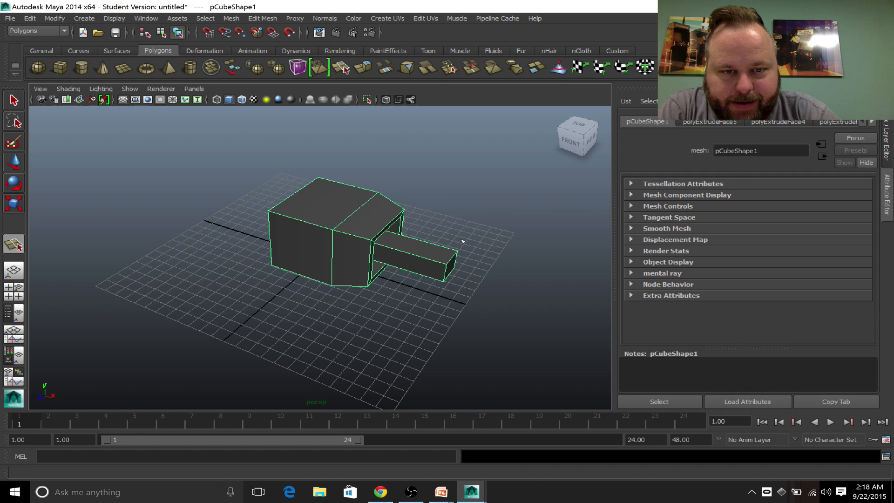
click(439, 246)
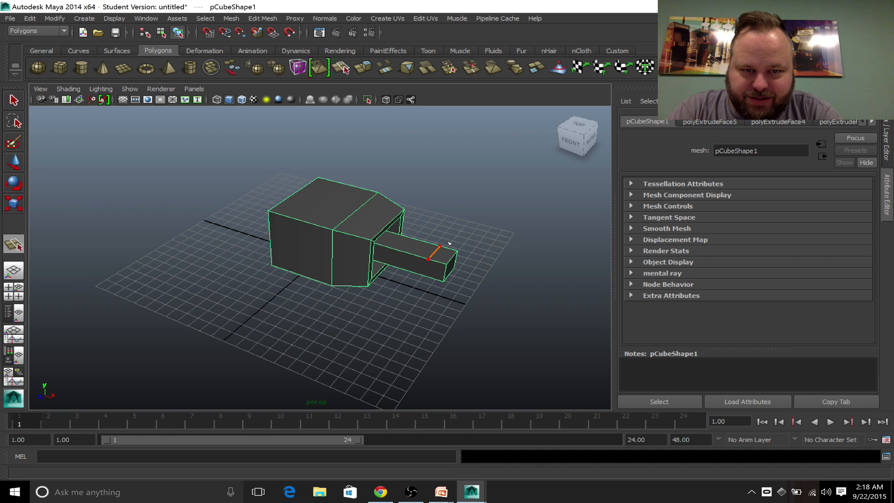
alt+drag(449, 243, 250, 217)
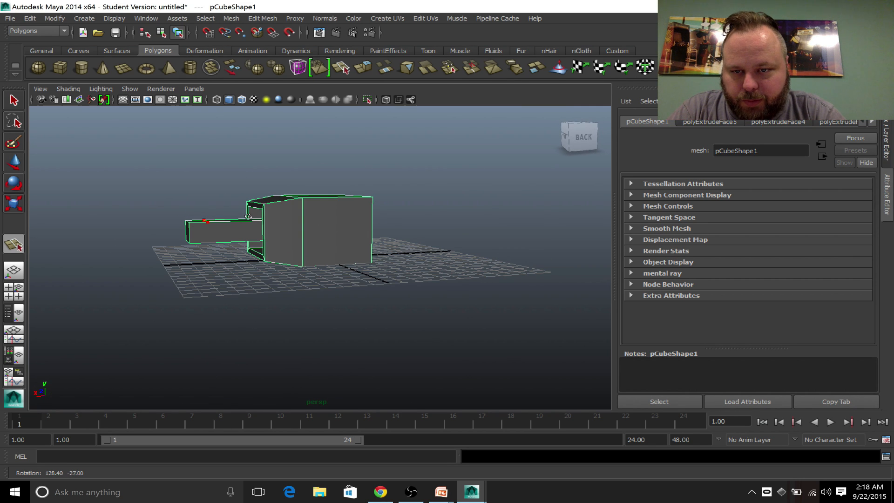
click(250, 218)
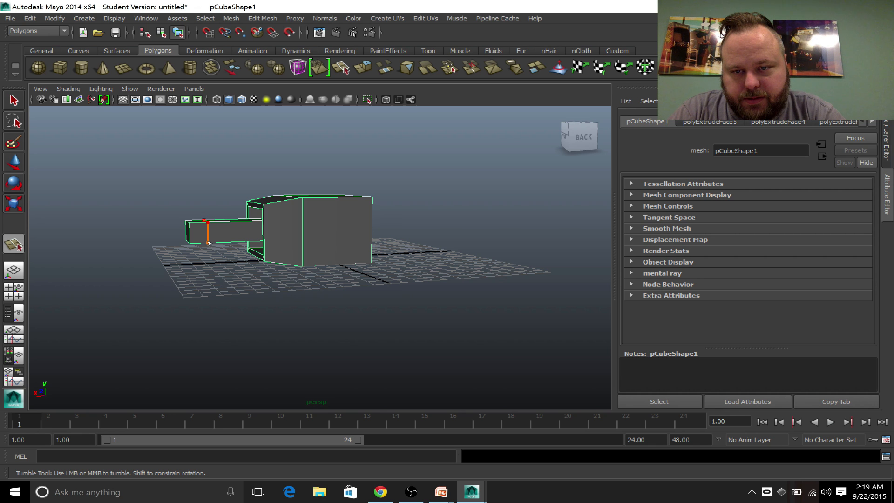
alt+drag(216, 270, 411, 231)
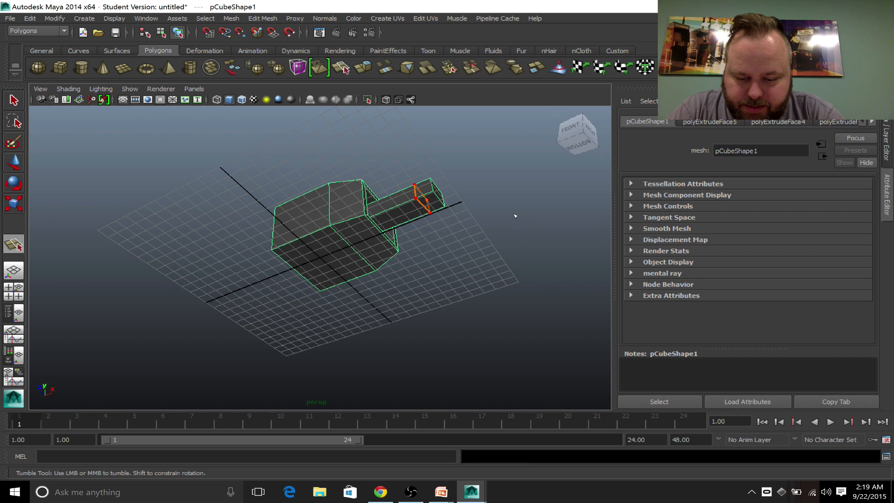
alt+drag(515, 216, 508, 303)
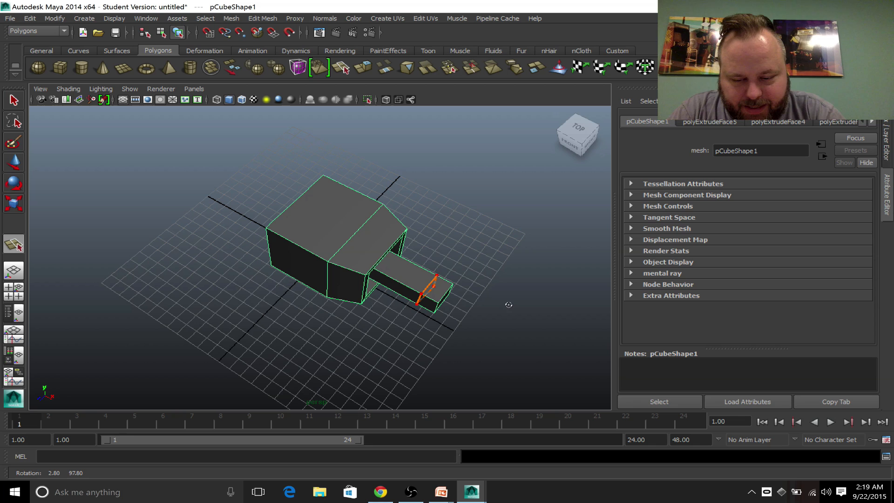
key(ctrl+z)
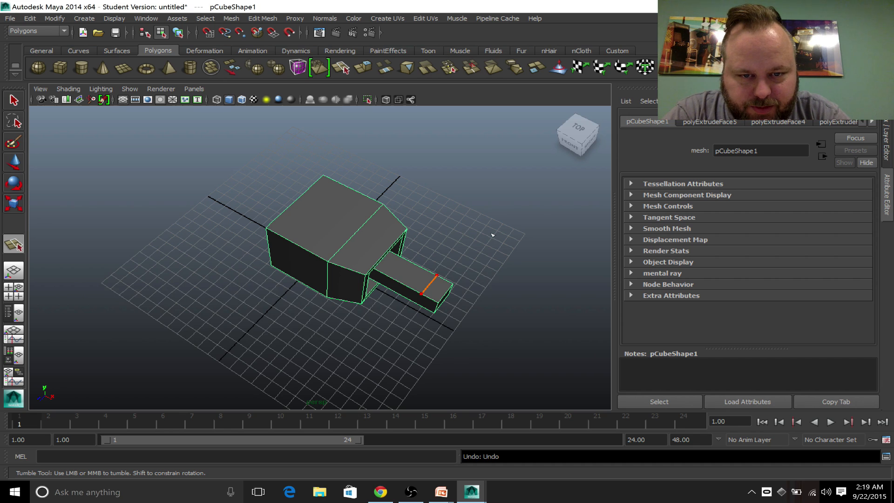
click(492, 236)
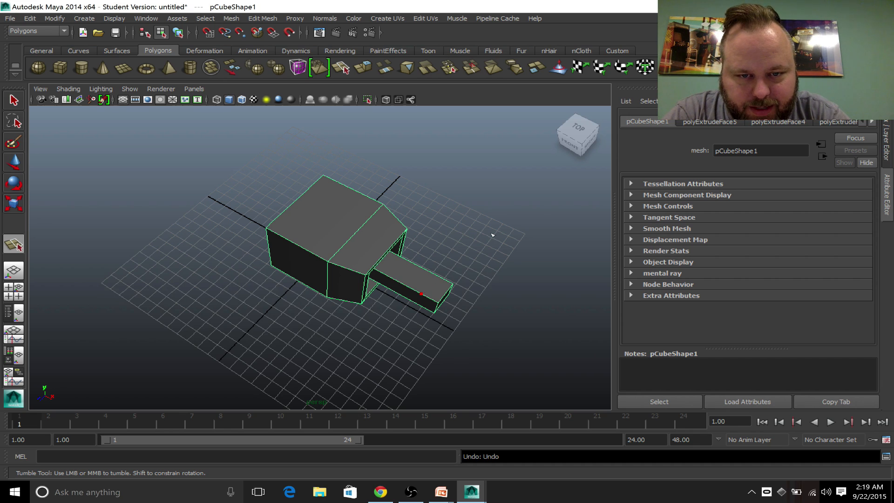
- Place split points on all four long edges of the bar near its tip, closing the cut at its starting point
click(439, 278)
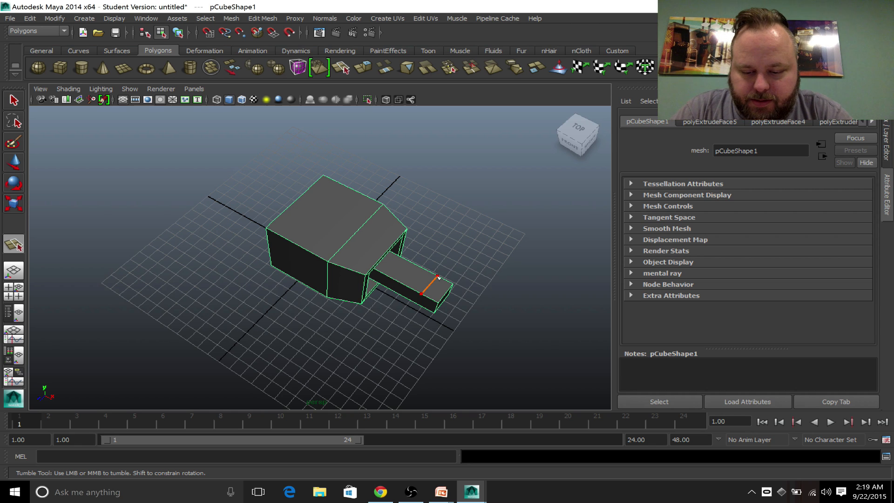
alt+drag(454, 269, 251, 222)
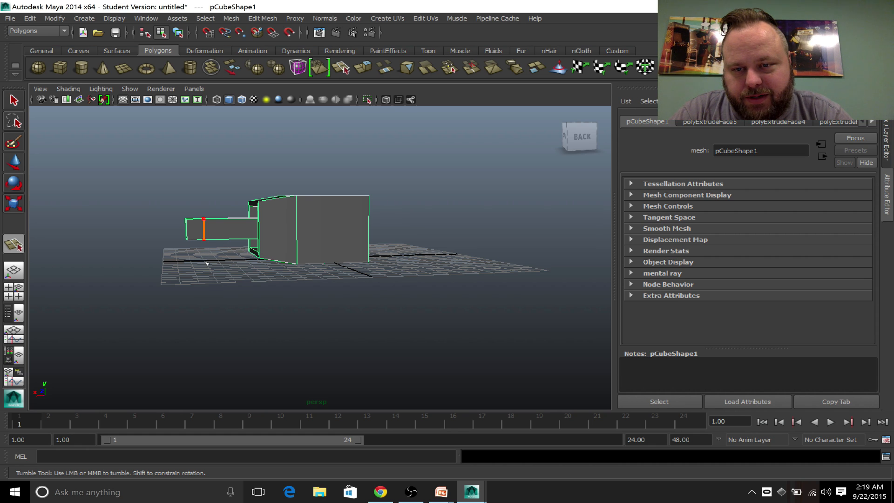
alt+drag(206, 263, 378, 236)
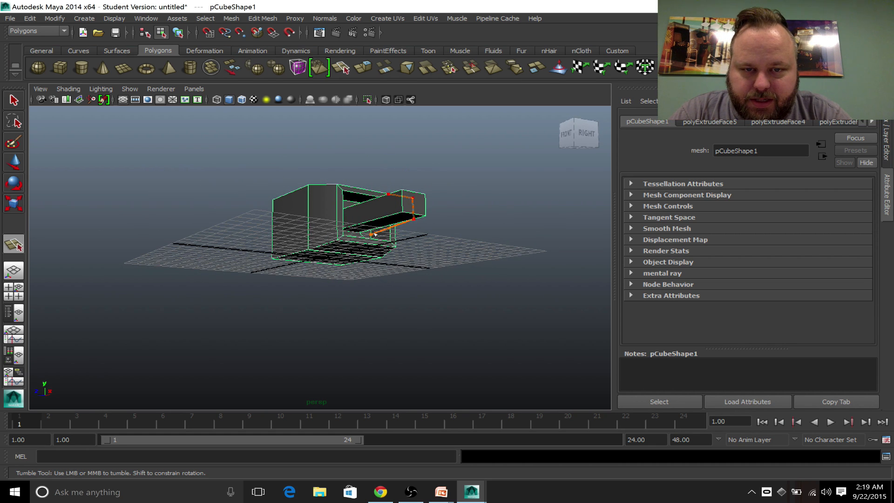
click(390, 216)
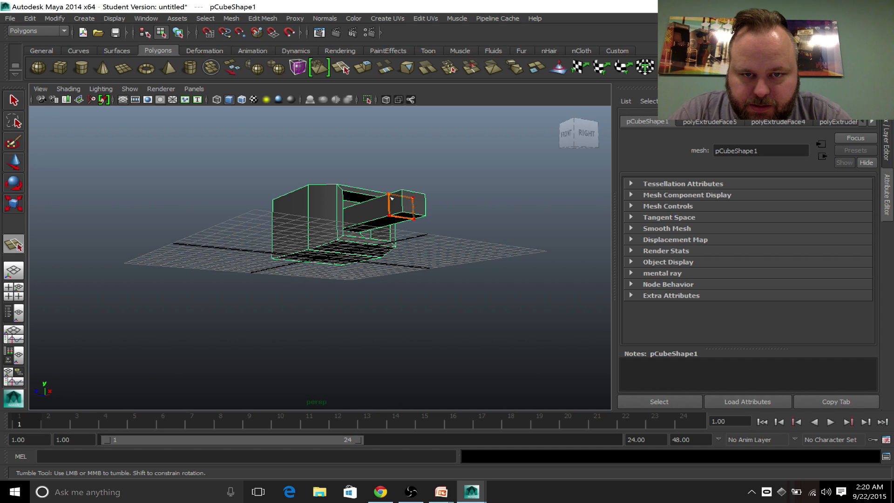
click(389, 194)
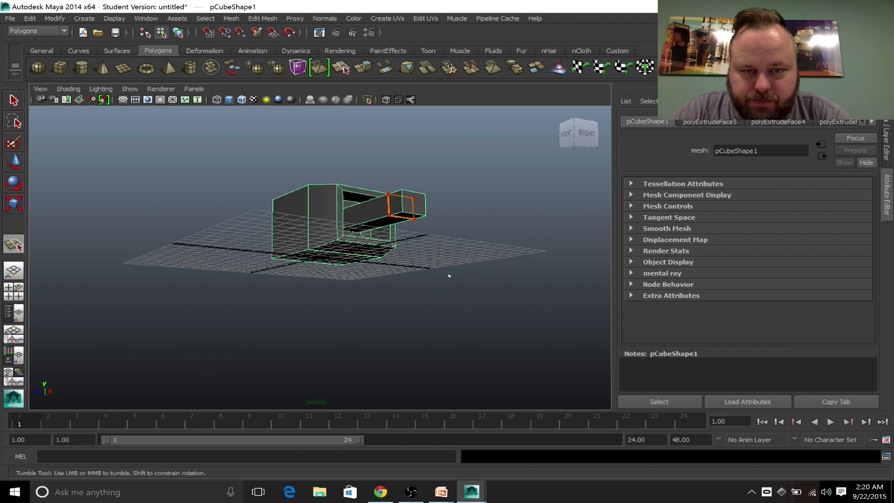
- Complete the split cut around the projecting bar near its tip
key(Return)
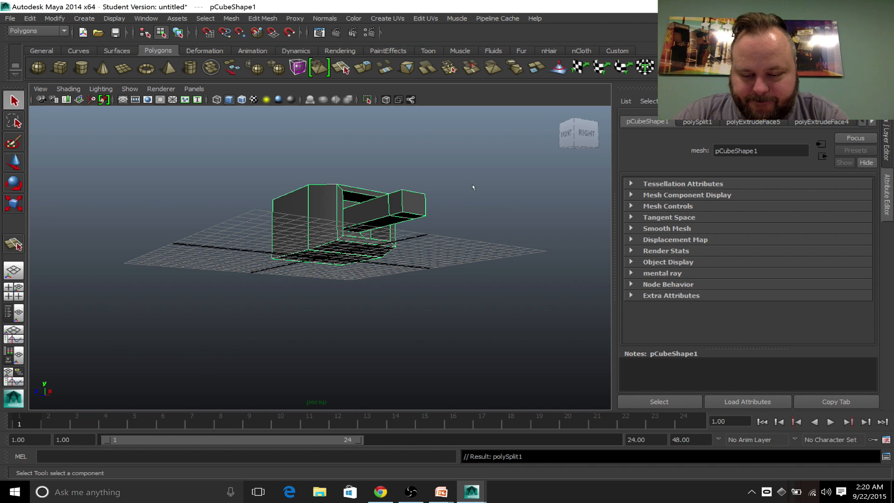
alt+drag(473, 187, 463, 237)
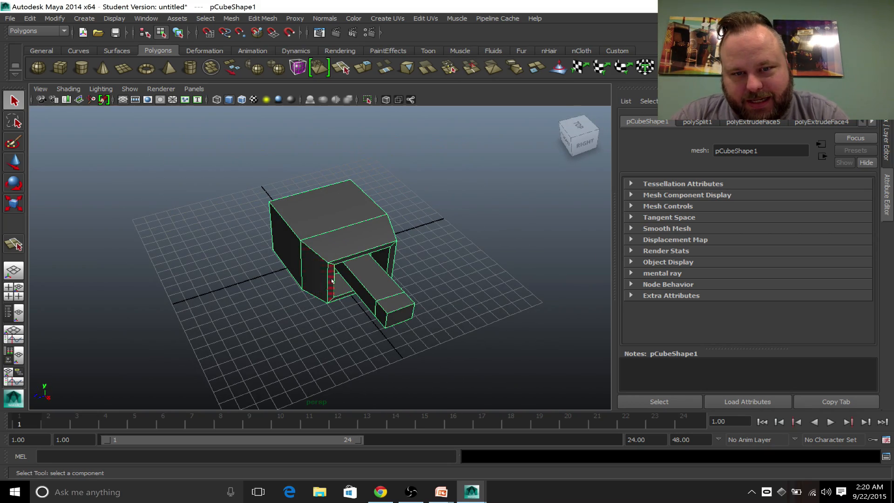
- Select all four side faces of the bar's short tip segment and extrude them together
click(395, 306)
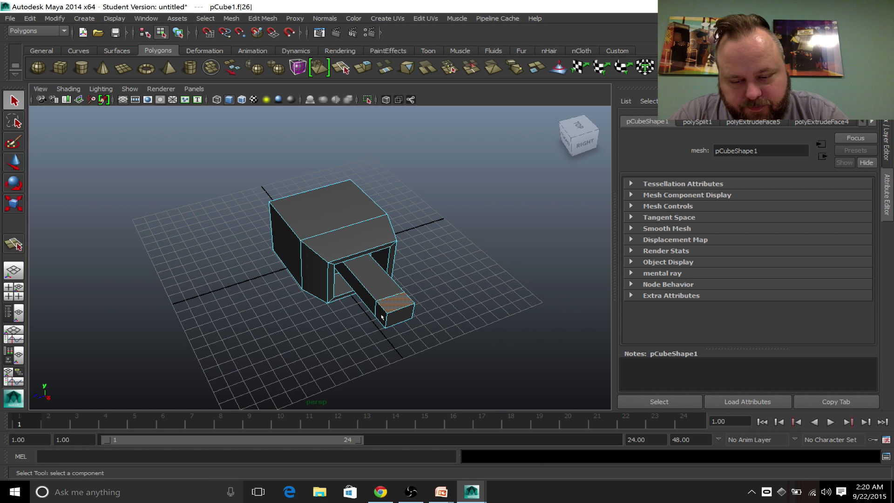
shift+click(381, 314)
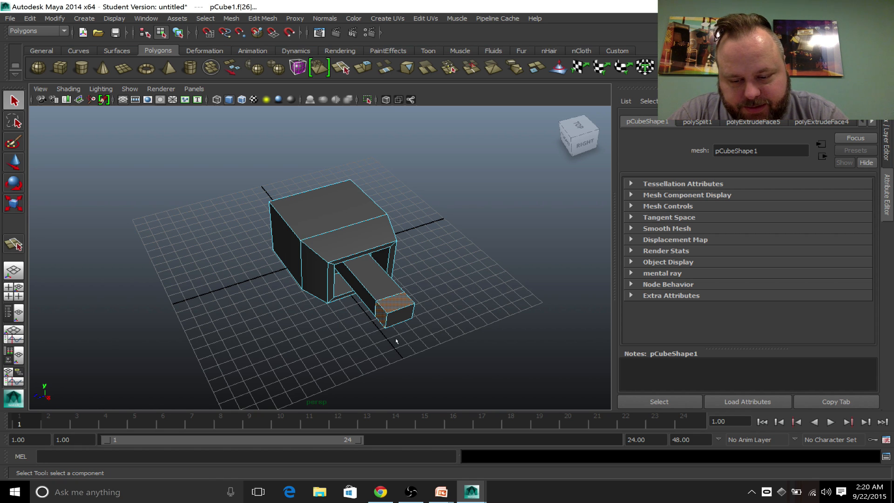
alt+drag(420, 355, 306, 299)
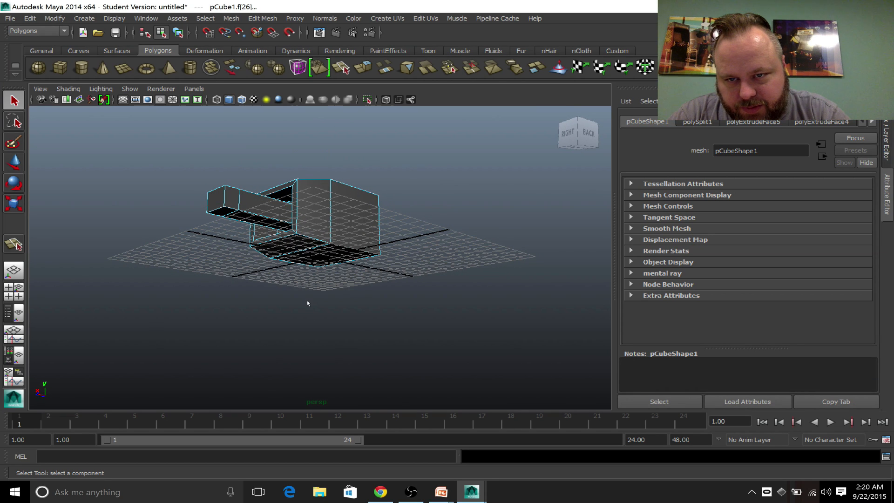
shift+click(234, 201)
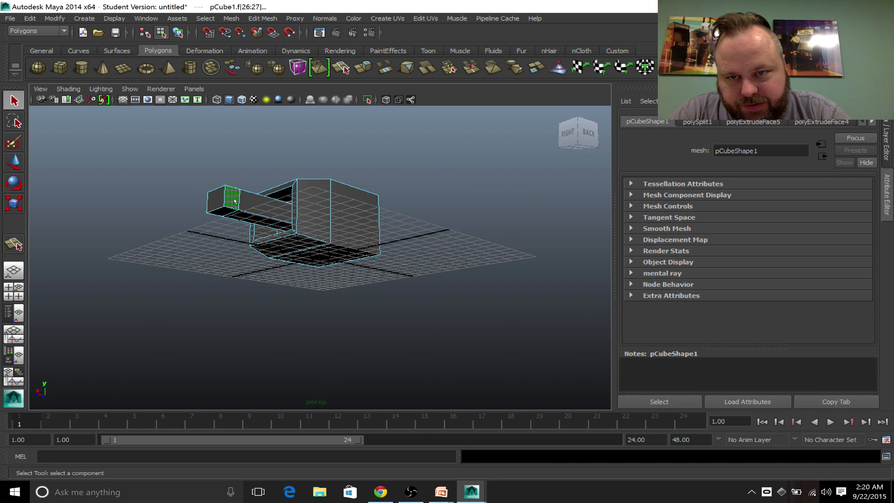
shift+click(226, 213)
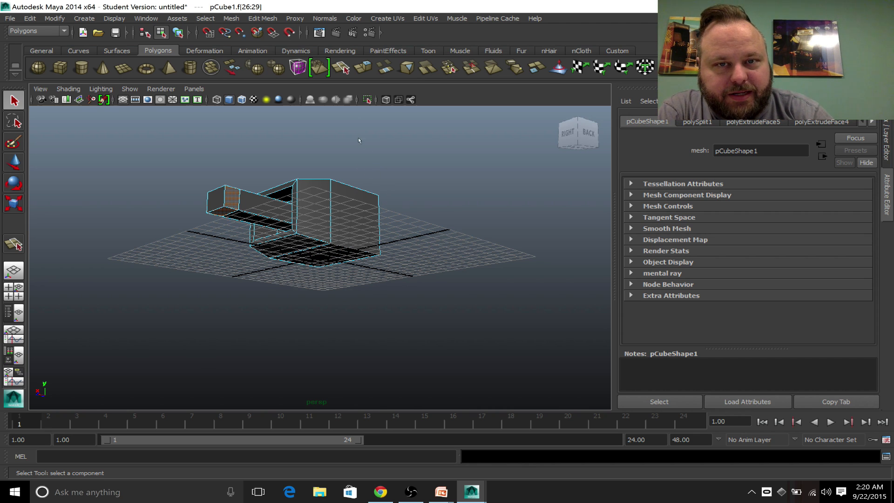
click(362, 69)
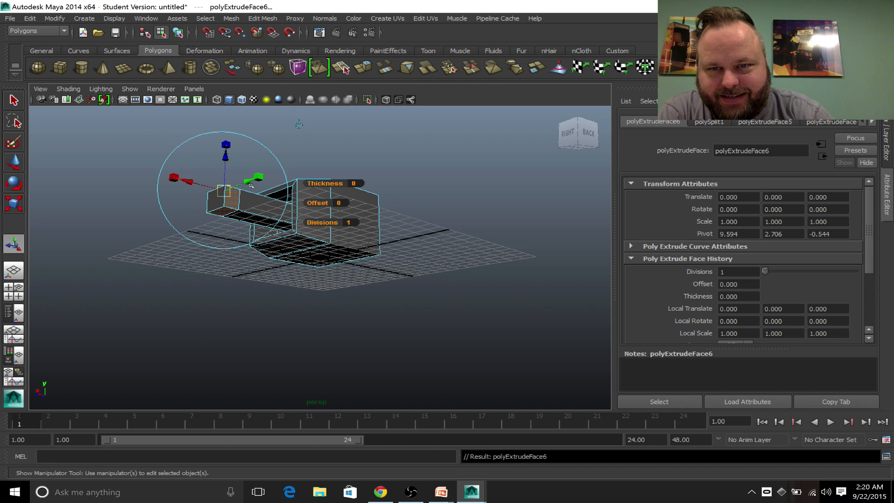
- Try scaling the extruded tip faces by about 2.298 and moving them about 2.846 units, undo both changes, and clear the selection
drag(259, 179, 328, 196)
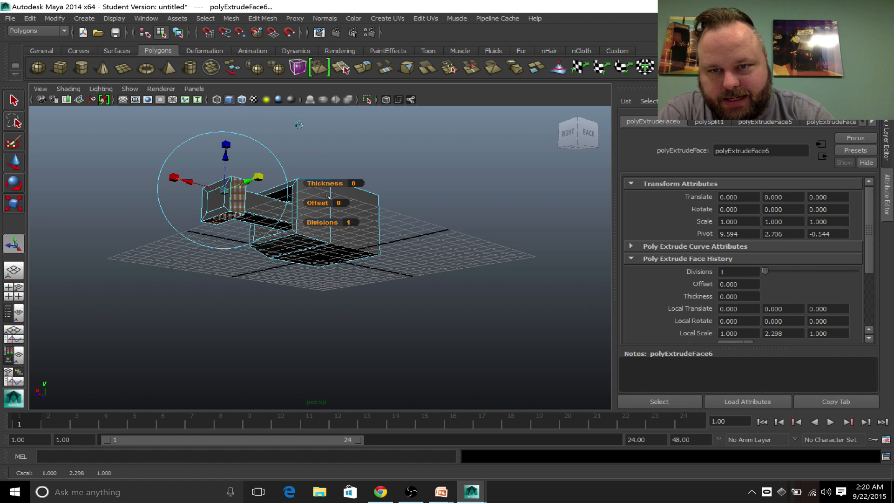
key(ctrl+z)
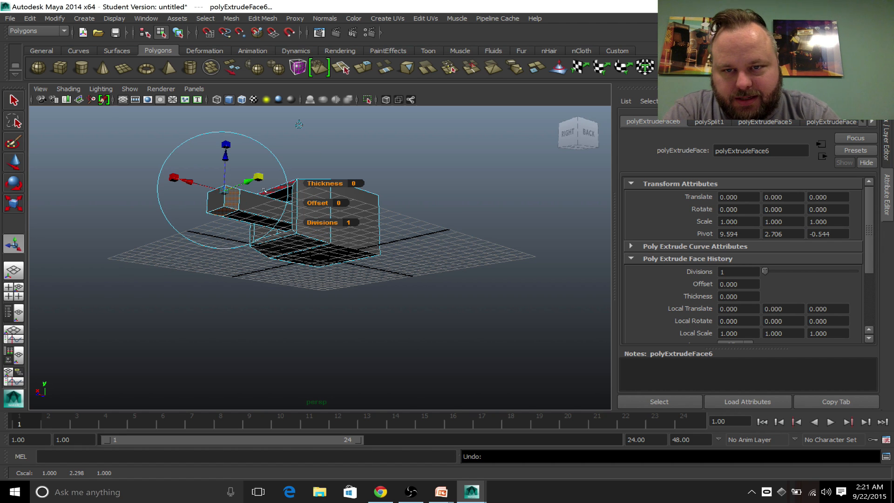
drag(249, 184, 282, 181)
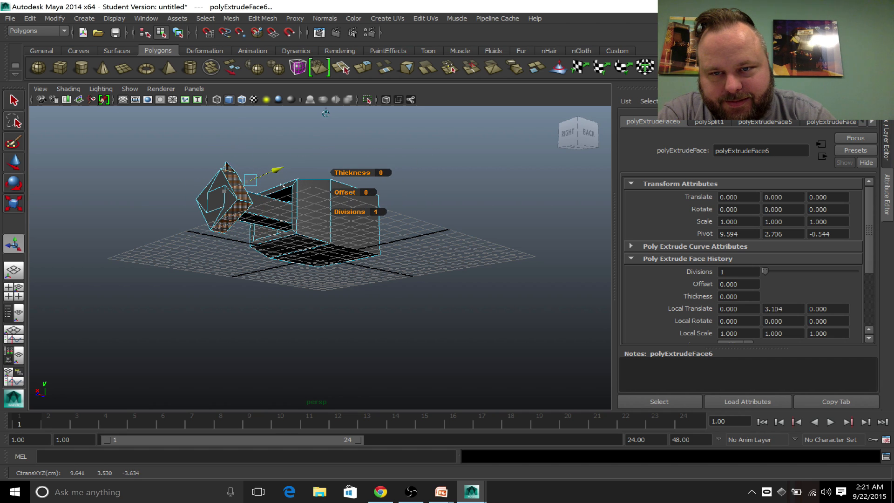
key(e)
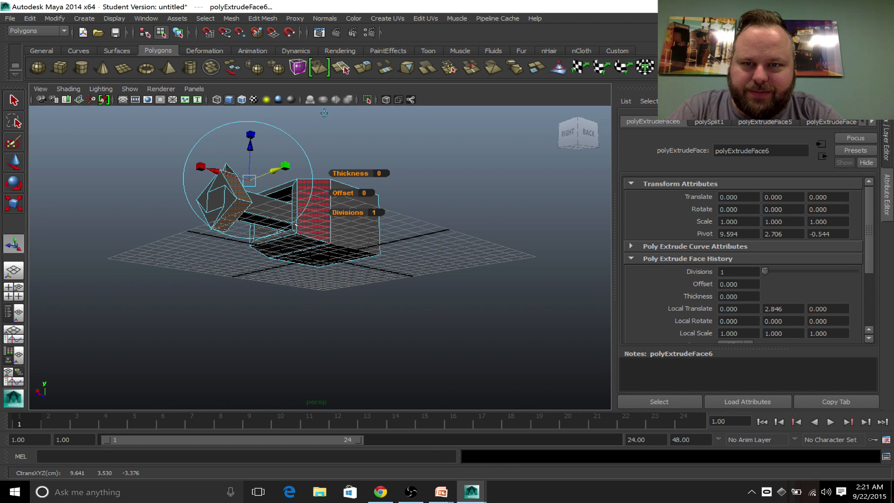
alt+drag(192, 262, 209, 217)
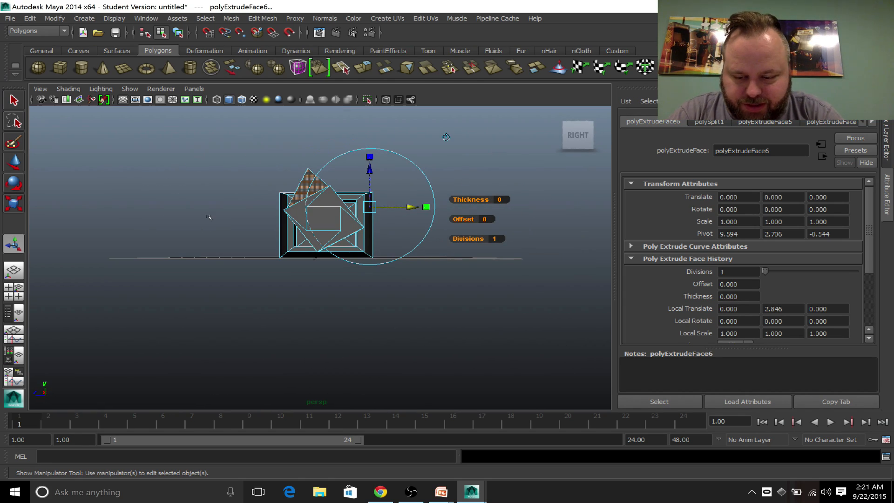
key(ctrl+z)
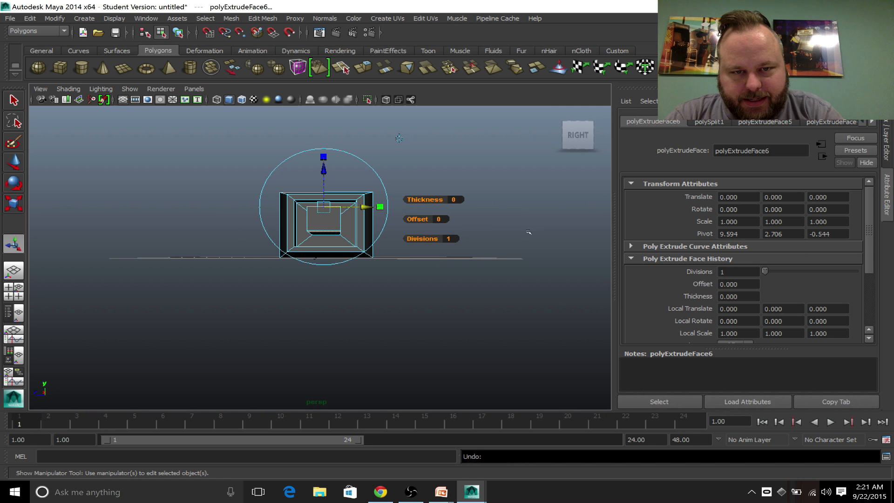
click(539, 264)
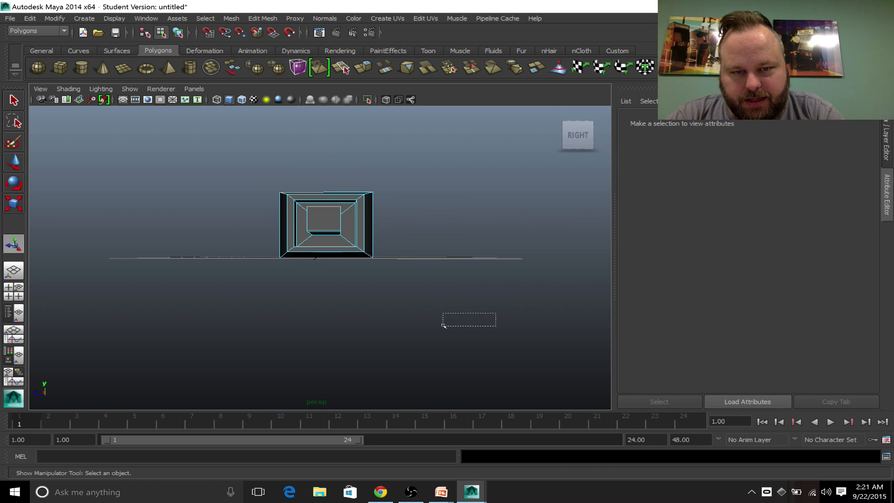
- Extrude the upper face of the bar's tip segment upward about 3.601 units
alt+drag(504, 219, 478, 266)
click(285, 312)
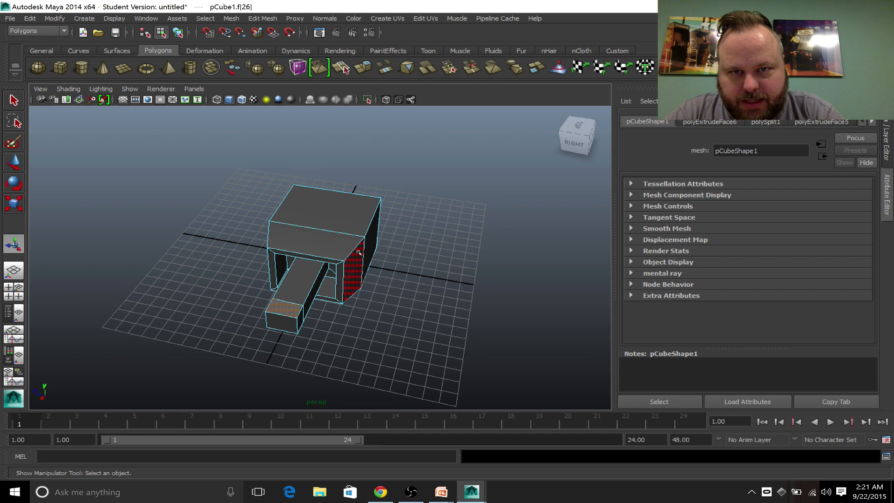
click(364, 69)
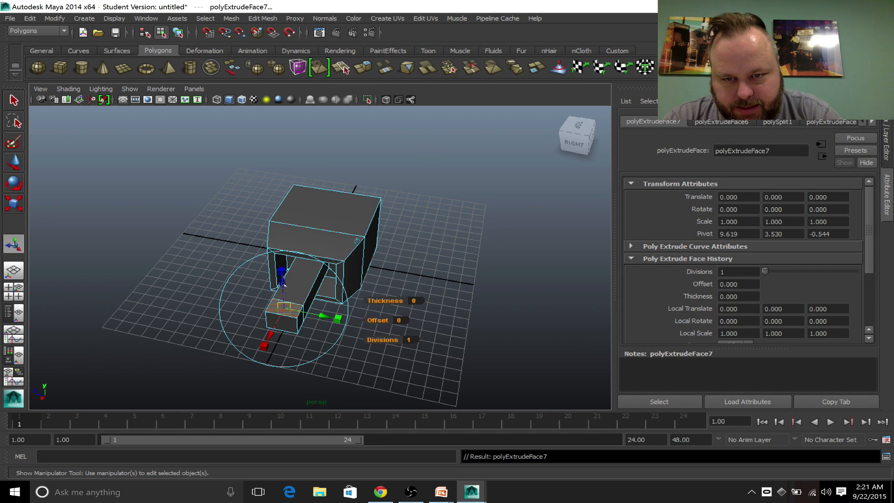
drag(283, 283, 287, 240)
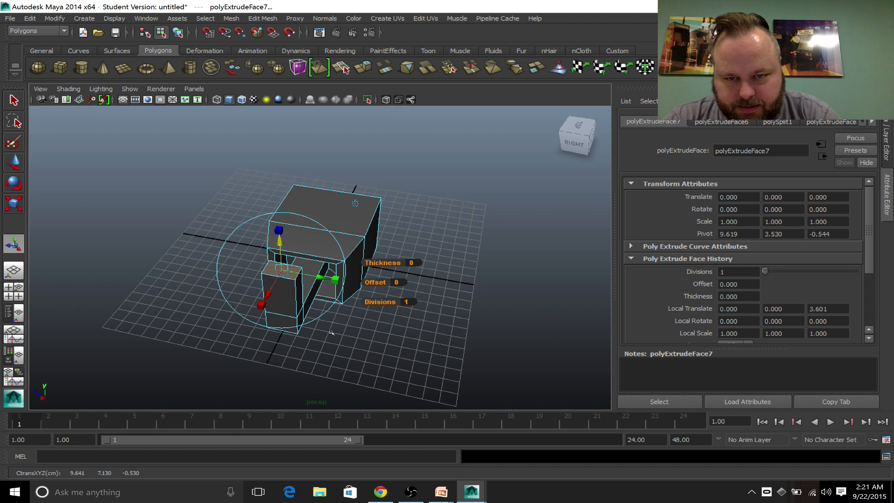
- Extrude one side face of the bar's tip segment outward about 2.941 units as a horizontal arm
click(300, 327)
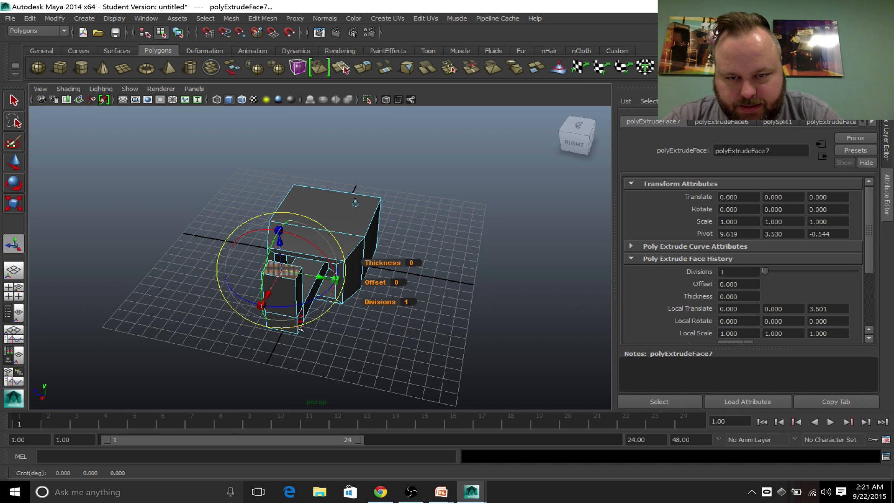
click(299, 327)
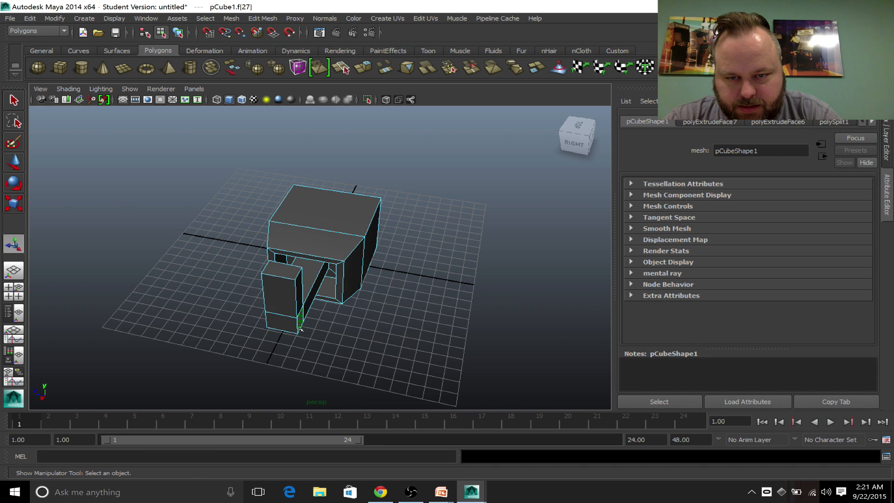
click(363, 68)
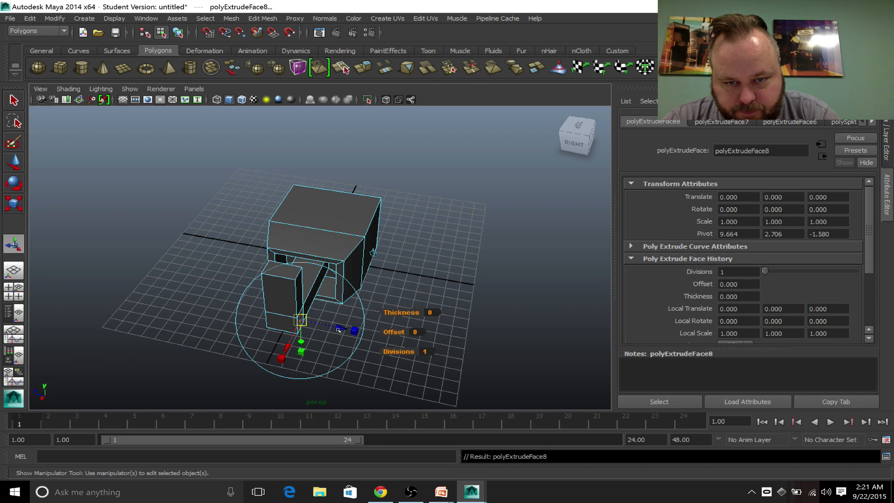
drag(338, 329, 387, 336)
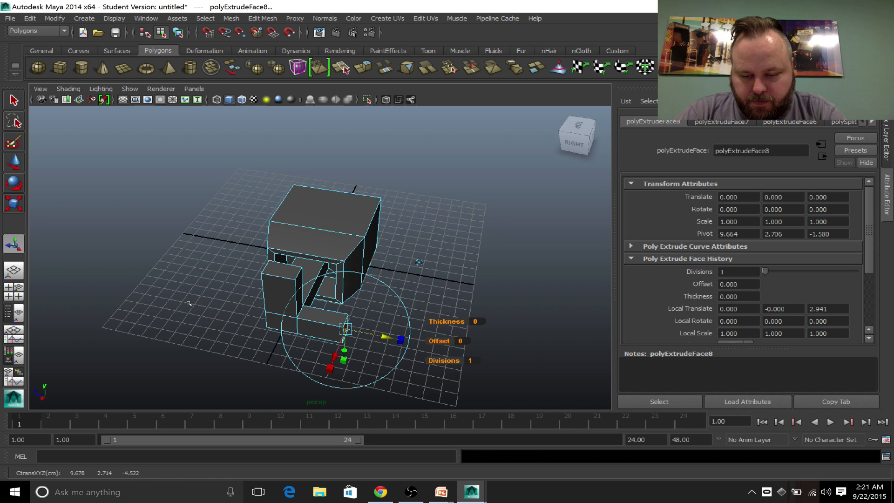
- Extrude the opposite side face of the bar's tip segment outward about 3.661 units, and clear the selection
alt+drag(189, 303, 310, 302)
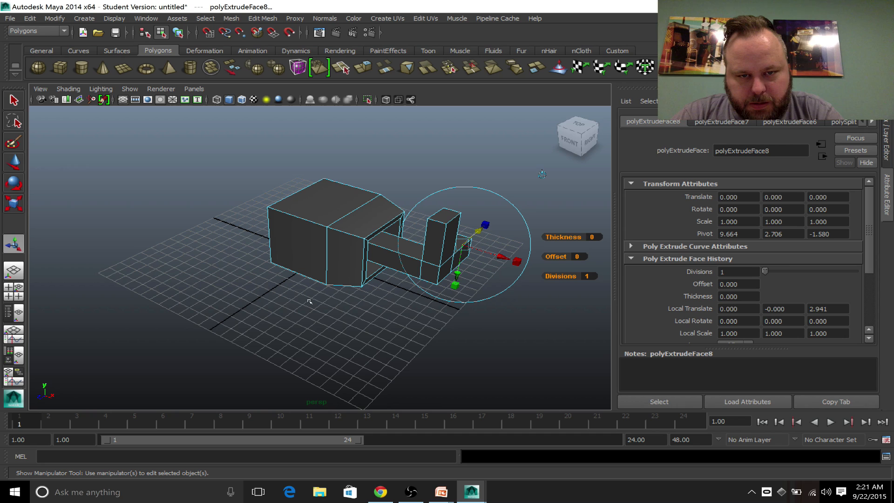
click(433, 275)
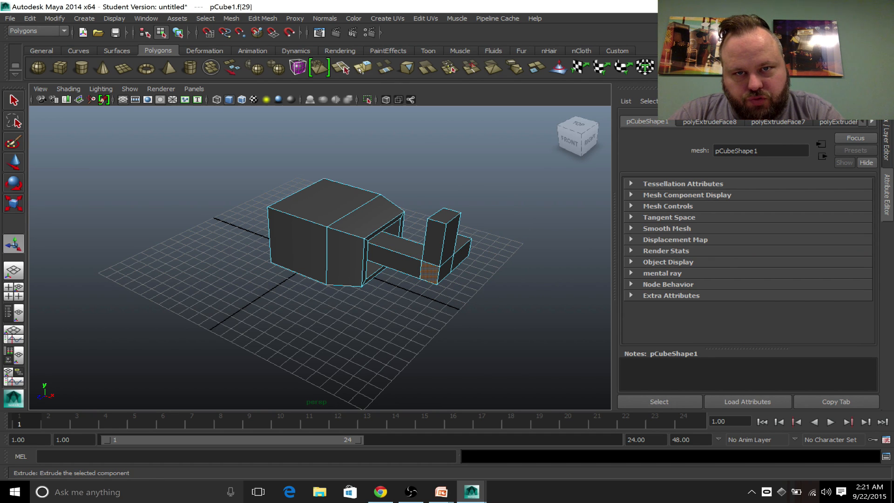
click(319, 68)
drag(412, 291, 379, 316)
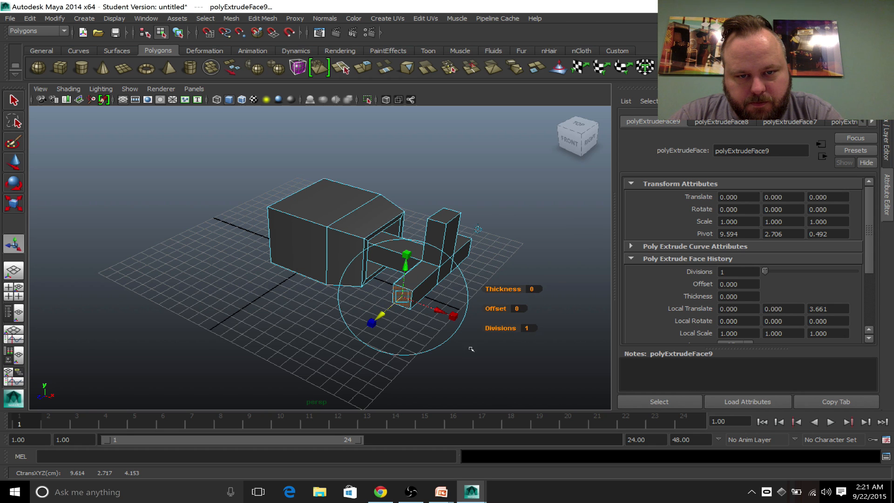
click(475, 352)
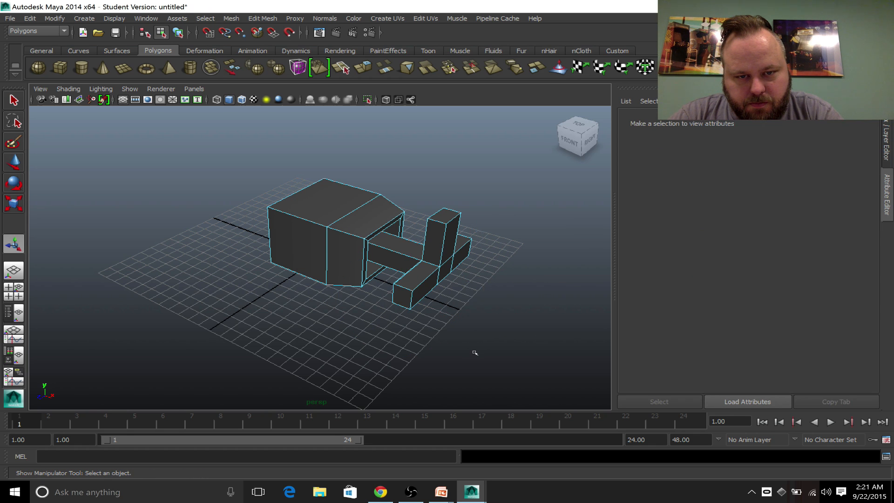
- Extrude the underside face of the bar's tip segment downward to complete the cross shape, and clear the selection
alt+drag(496, 343, 409, 263)
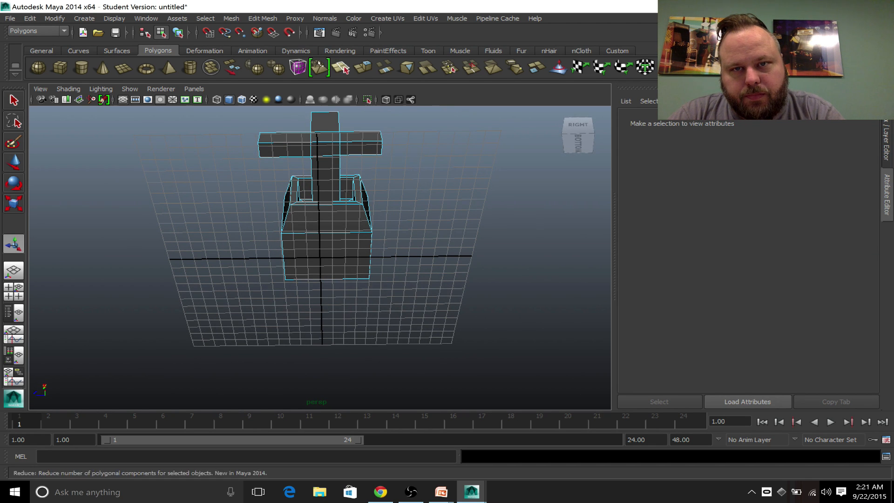
click(364, 68)
click(326, 150)
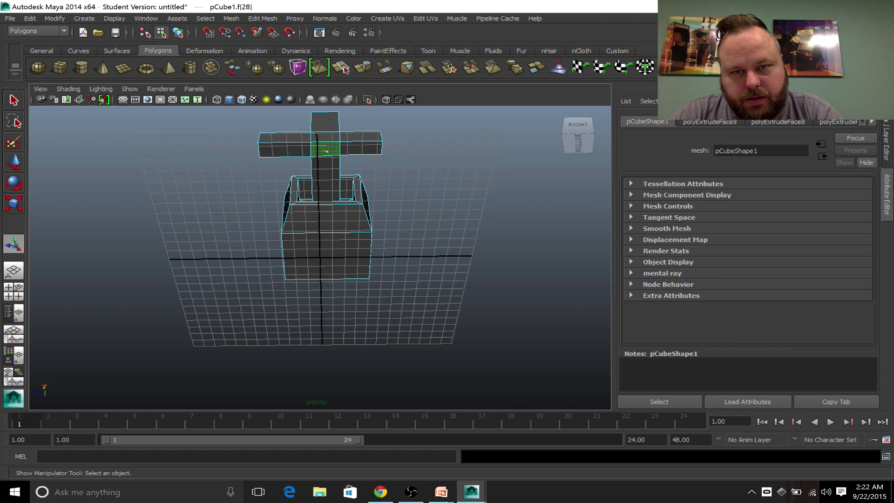
click(364, 68)
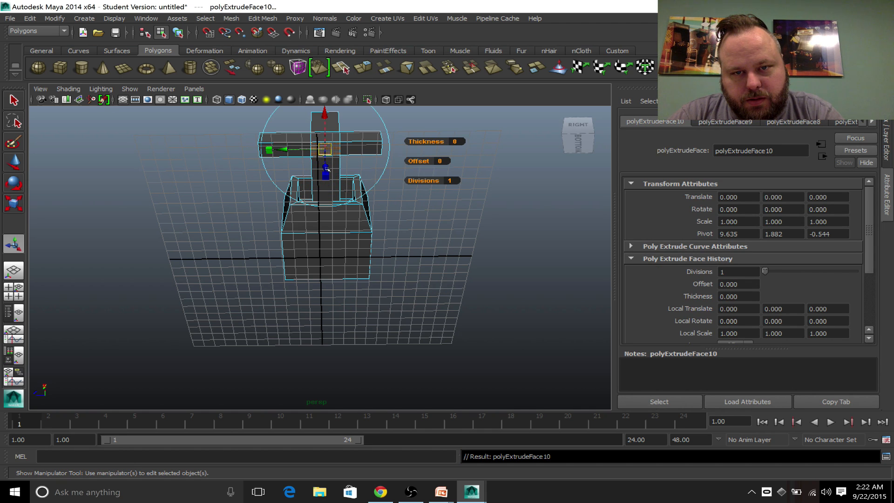
drag(328, 170, 337, 197)
click(498, 201)
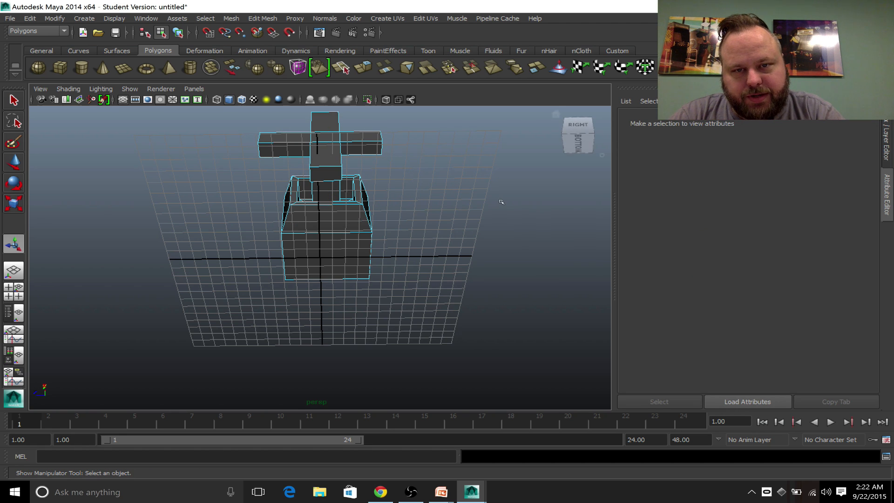
alt+drag(456, 157, 415, 246)
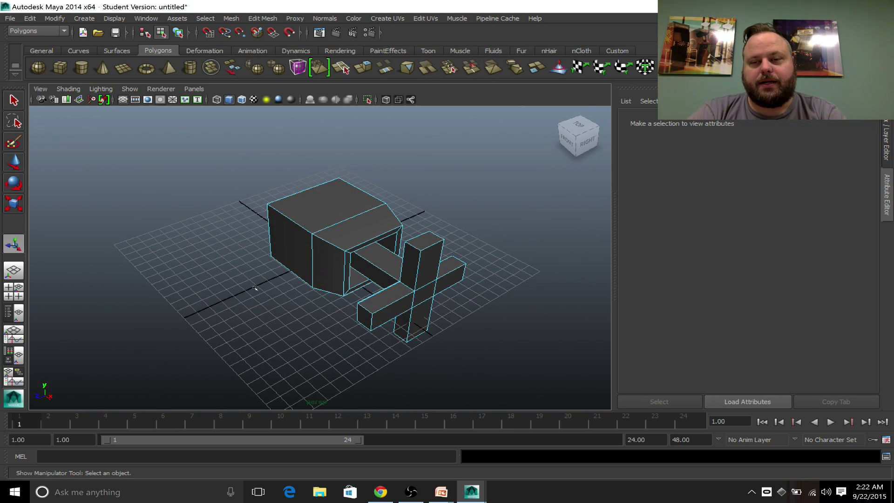
alt+drag(255, 289, 539, 297)
mouse_move(281, 275)
alt+mouse_down()
mouse_move(354, 308)
mouse_move(518, 300)
mouse_move(418, 317)
mouse_move(343, 303)
mouse_move(452, 303)
mouse_move(468, 289)
mouse_move(340, 291)
mouse_move(368, 336)
mouse_move(288, 271)
alt+mouse_up()
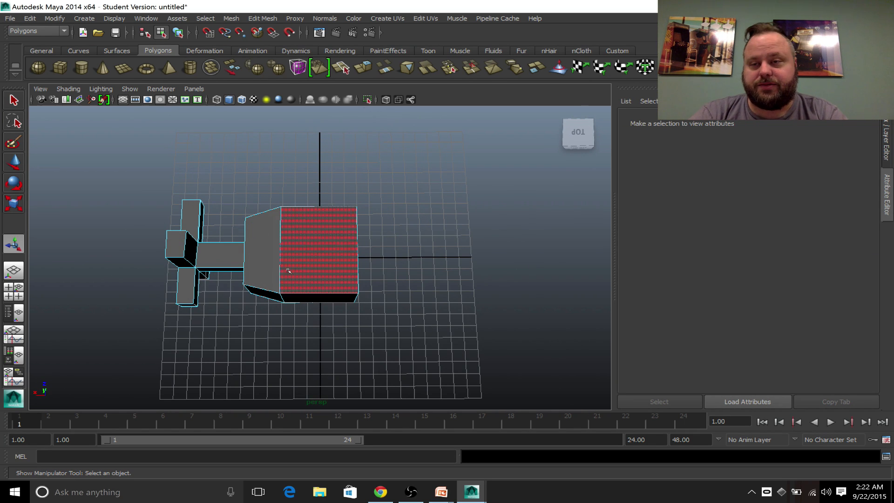
- Save the scene as a Maya Binary file named Tool in the default project's scenes folder, accepting the student version notice
click(10, 18)
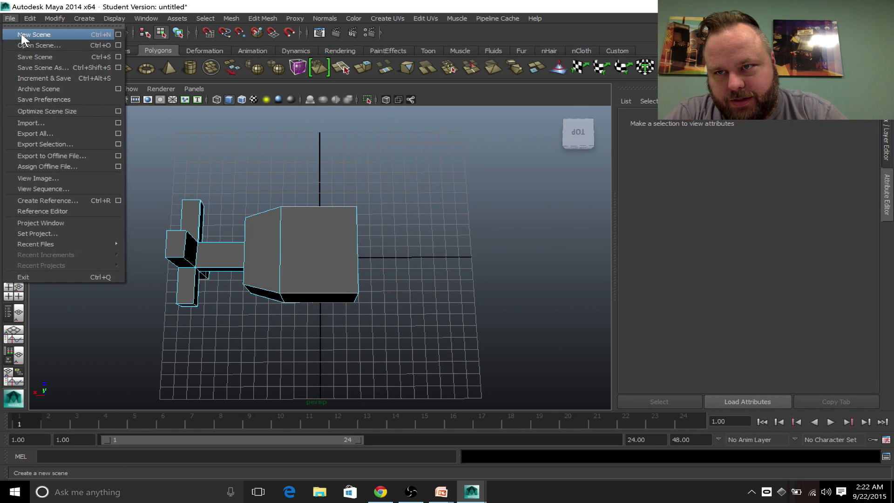
click(49, 56)
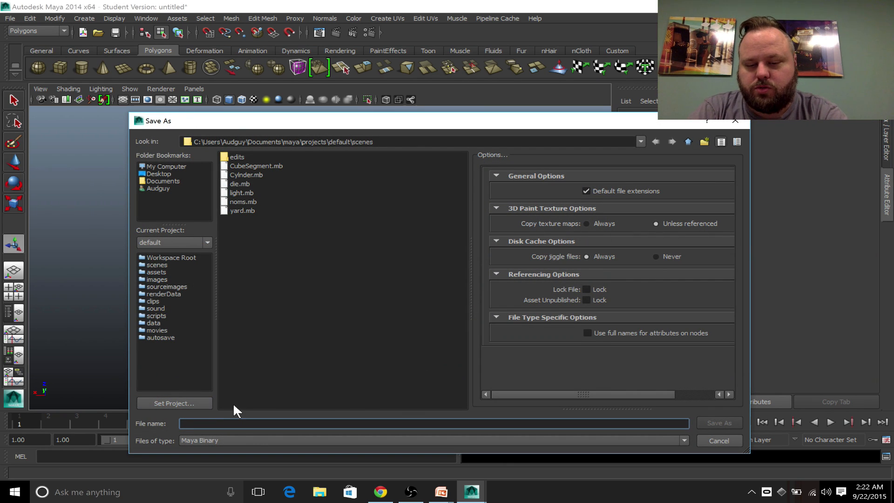
text(Tool)
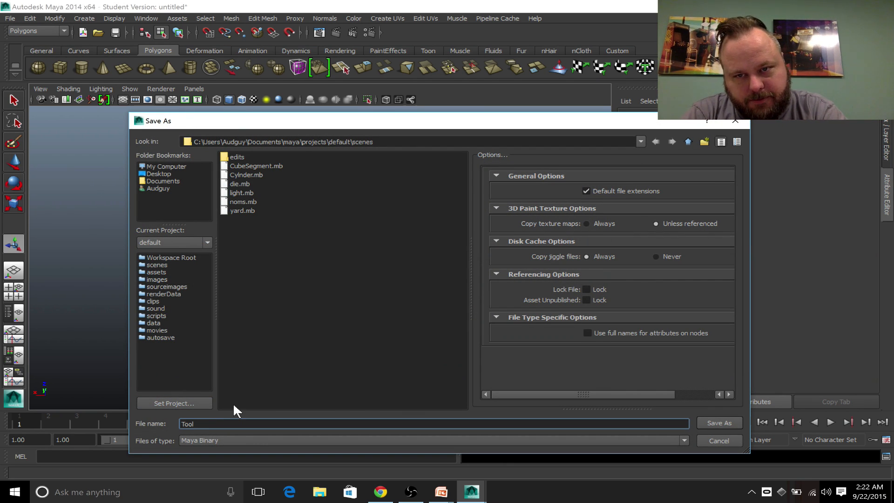
key(Return)
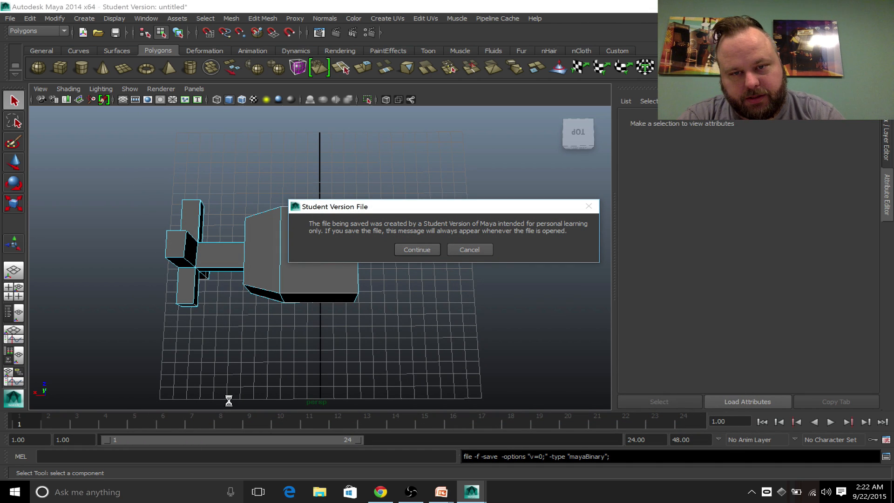
click(422, 249)
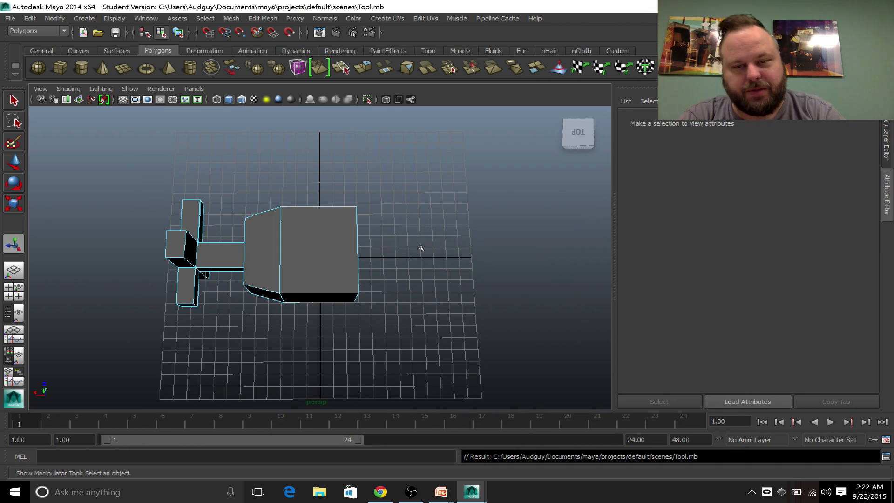
- Start a new empty scene, saving the pending changes to Tool.mb
mouse_move(393, 382)
alt+mouse_down()
mouse_move(509, 326)
mouse_move(353, 355)
mouse_move(391, 371)
alt+mouse_up()
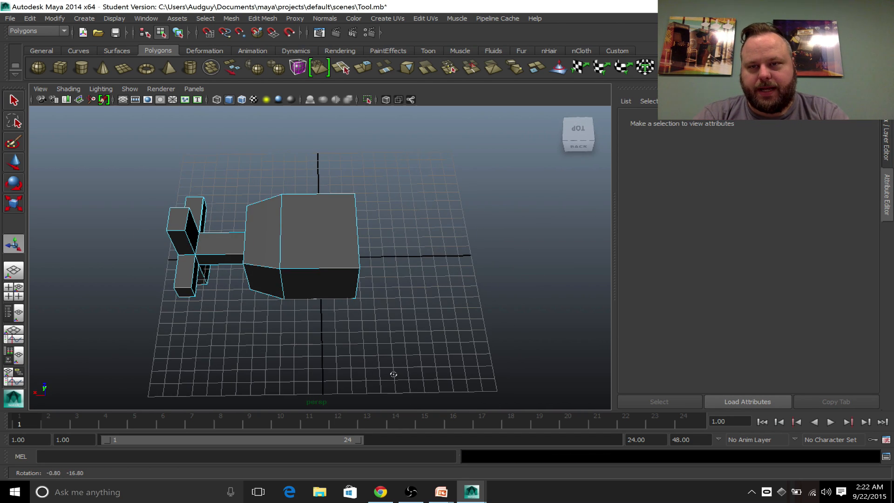
click(9, 19)
click(31, 30)
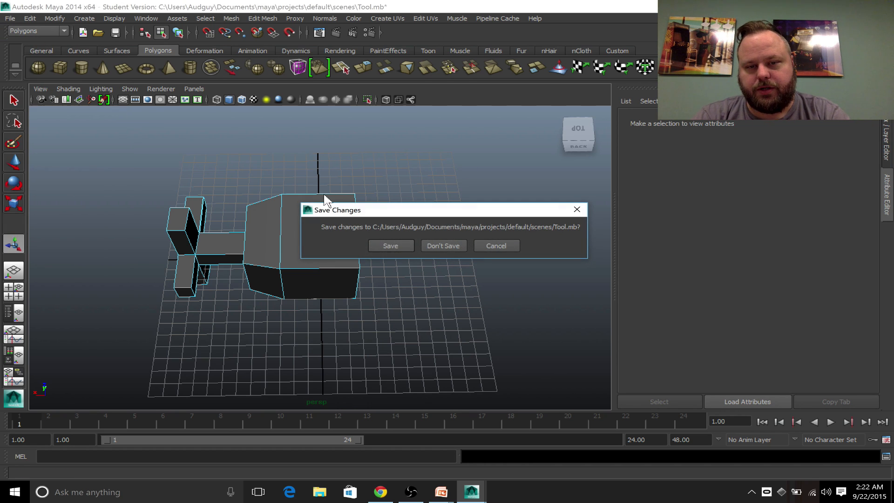
click(393, 246)
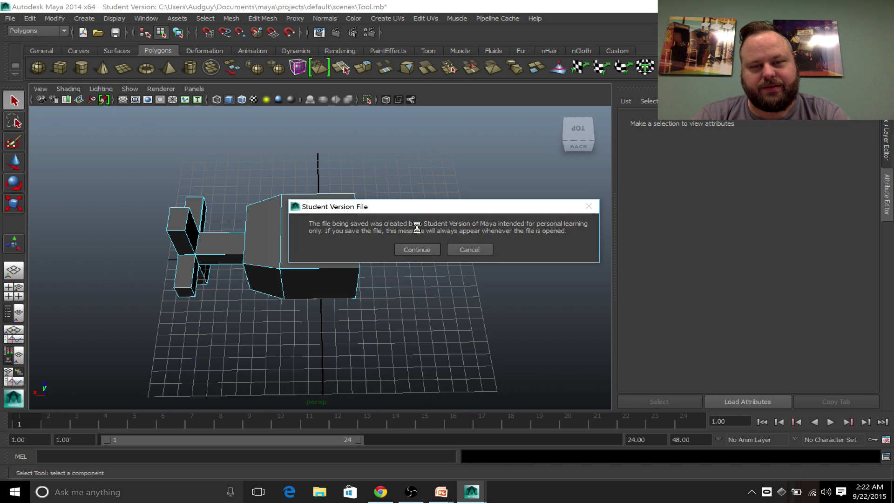
click(418, 251)
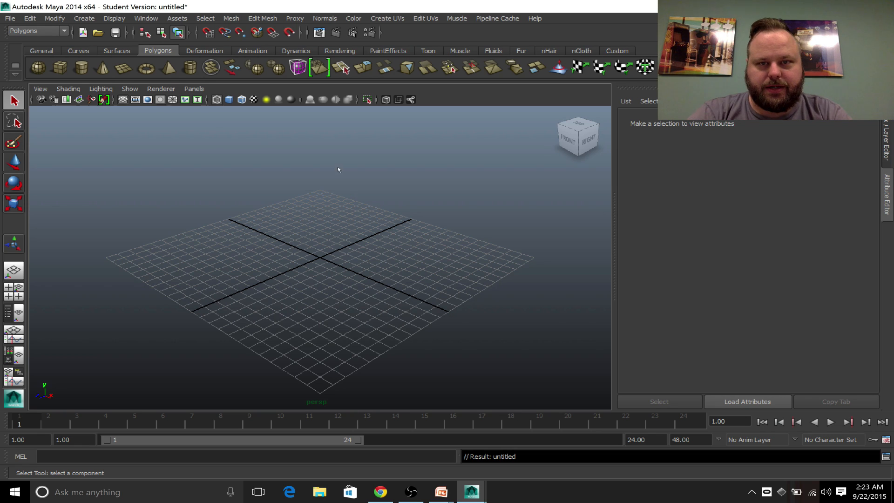
- Create a freehand polygon cube near the centre of the grid and display it shaded with texture maps
click(58, 71)
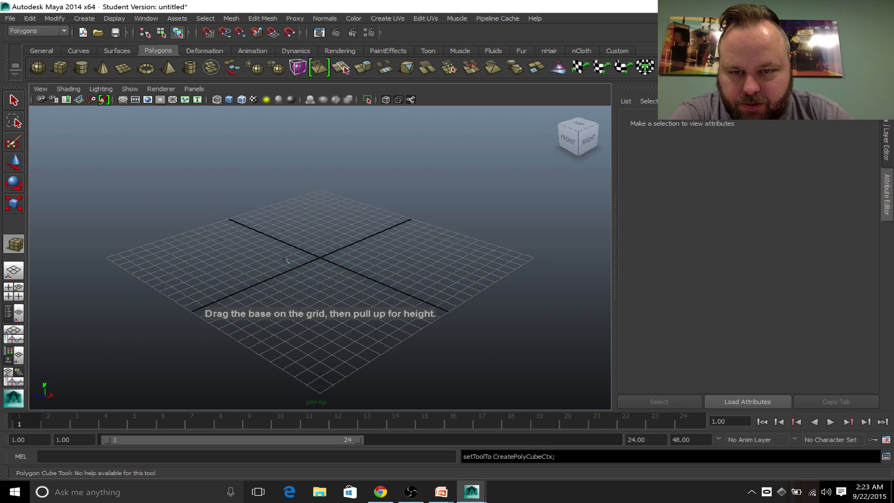
drag(269, 255, 339, 207)
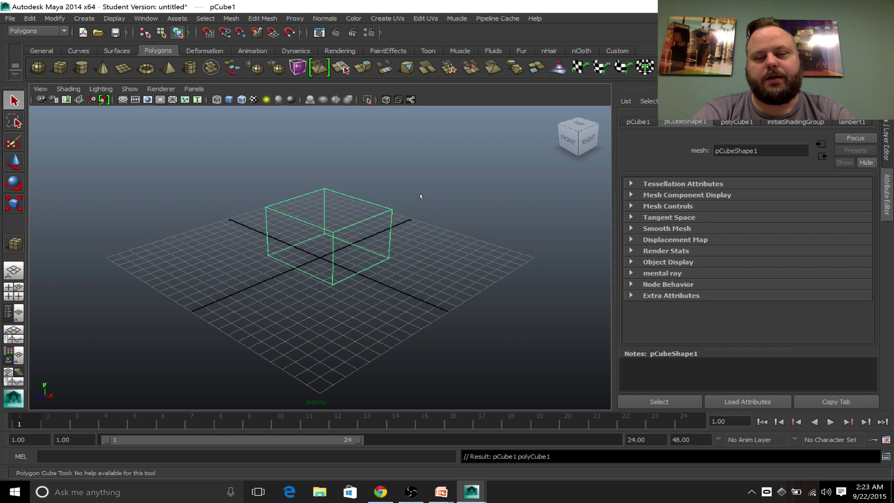
key(5)
key(6)
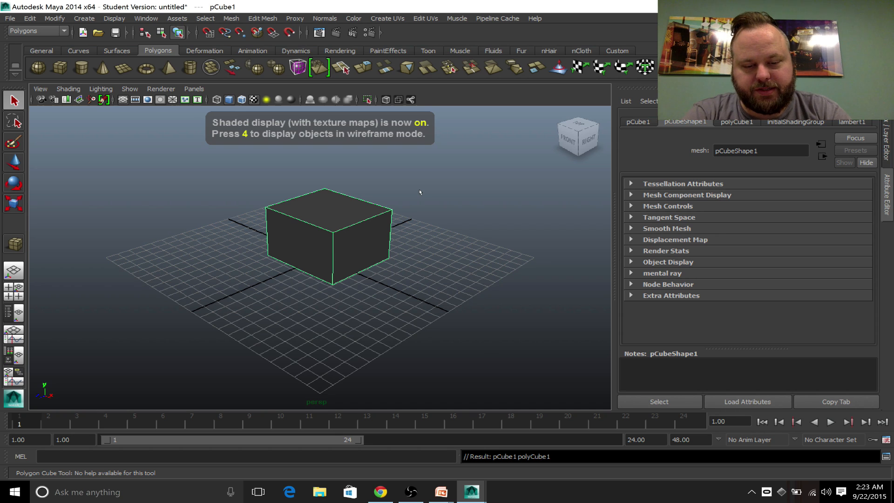
- Assign a new Lambert material to the cube
right_click(326, 212)
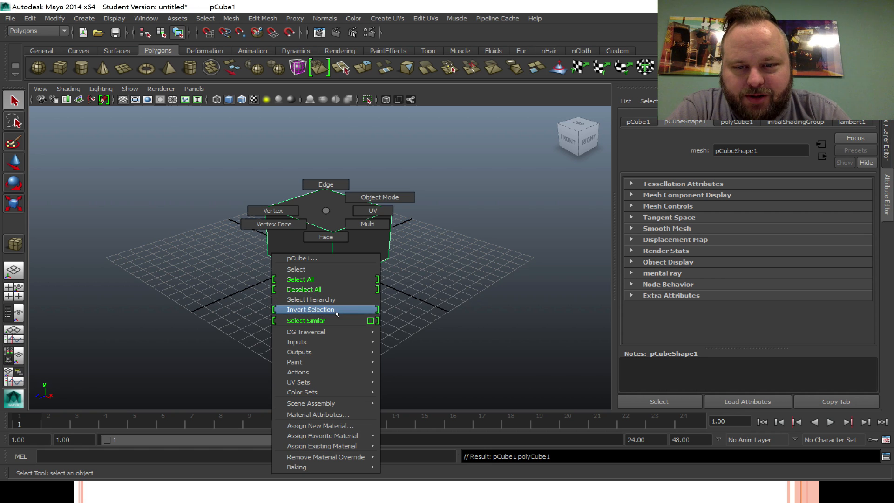
mouse_move(338, 436)
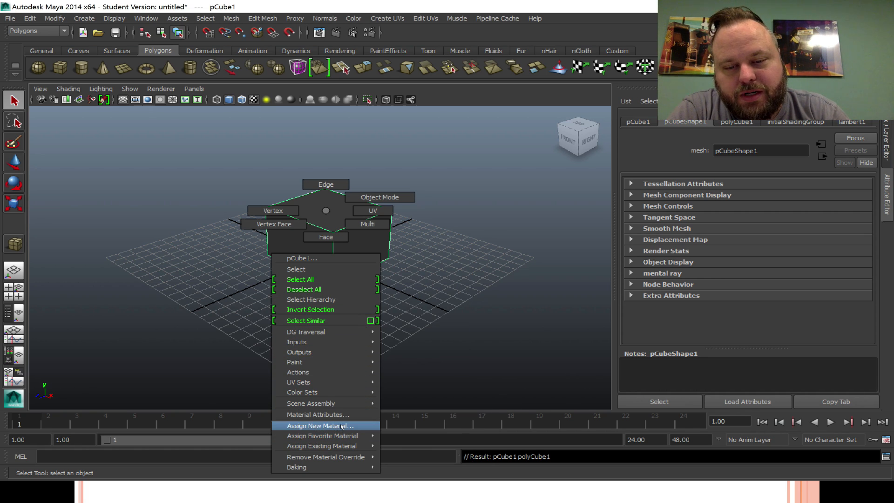
click(342, 426)
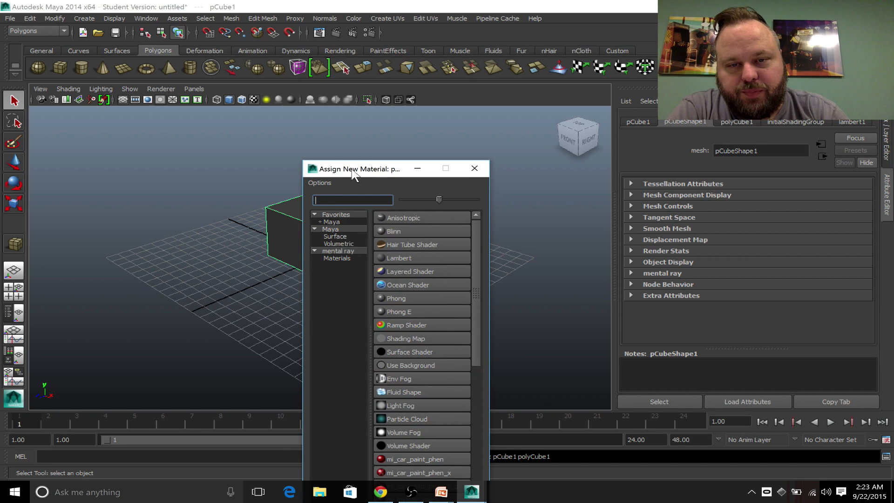
drag(352, 170, 292, 81)
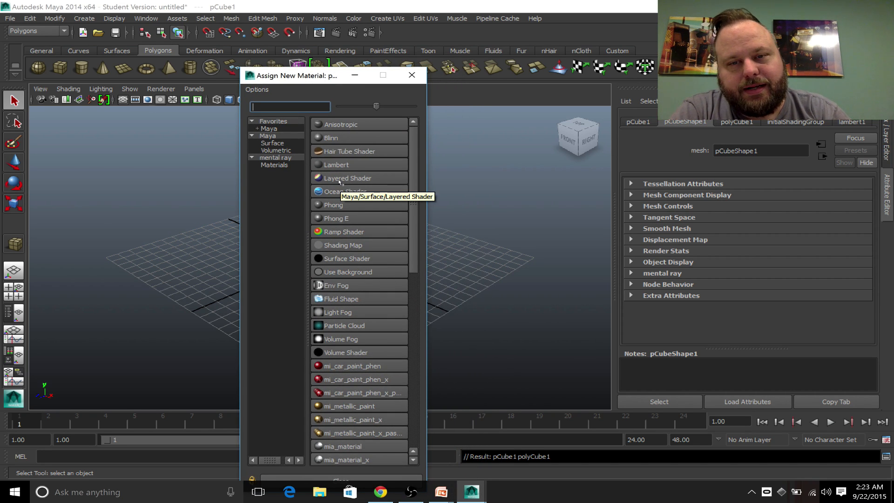
click(335, 165)
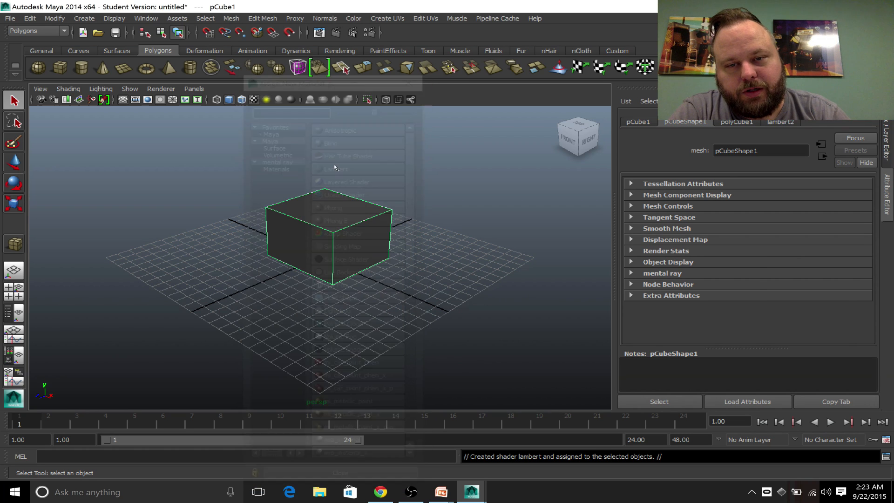
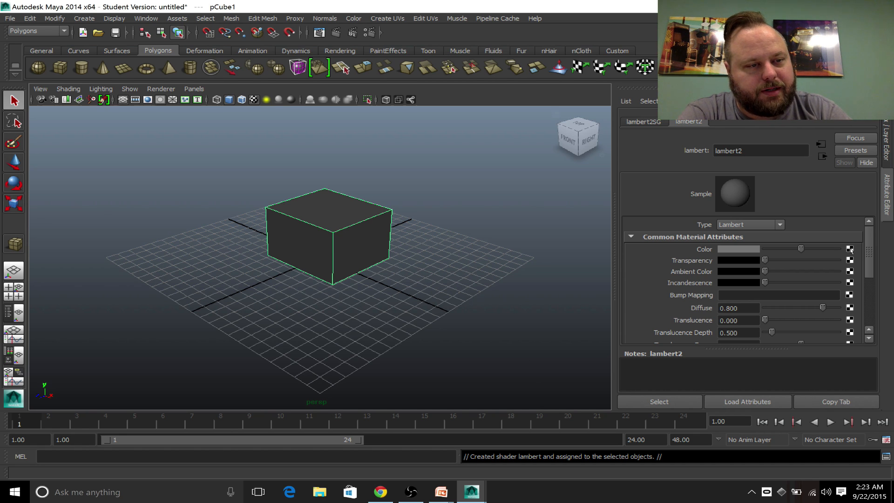
- Map a File texture node to the Color attribute of the cube's Lambert material
click(850, 250)
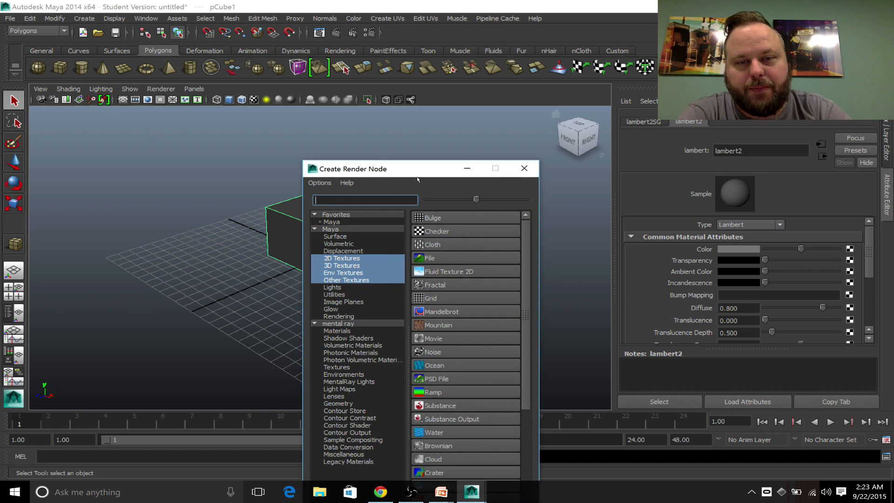
drag(403, 176, 391, 43)
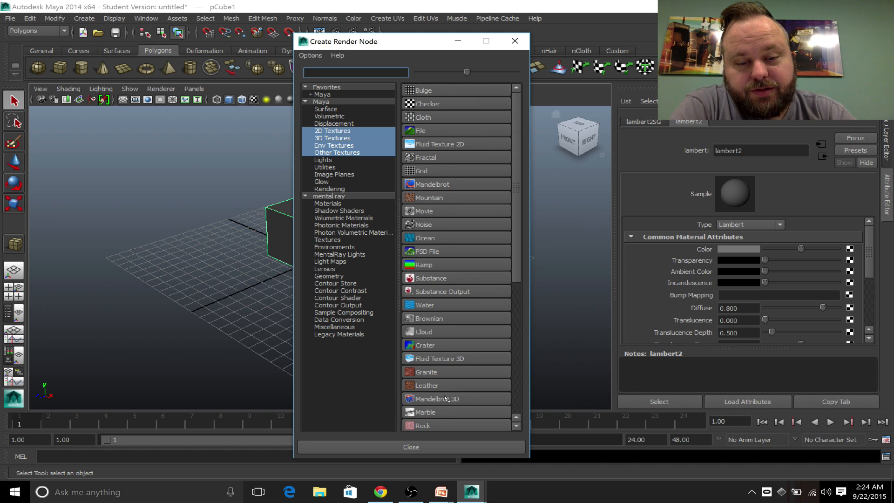
scroll(446, 398, down, 2)
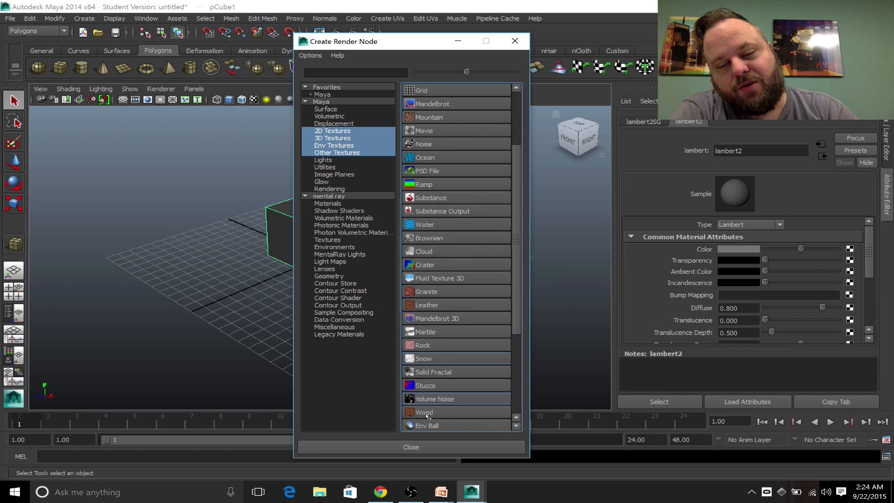
scroll(443, 397, up, 2)
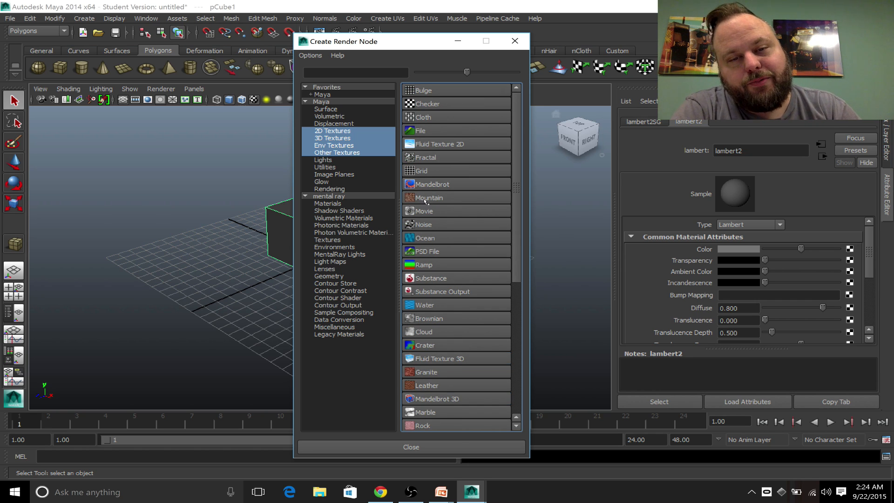
click(411, 132)
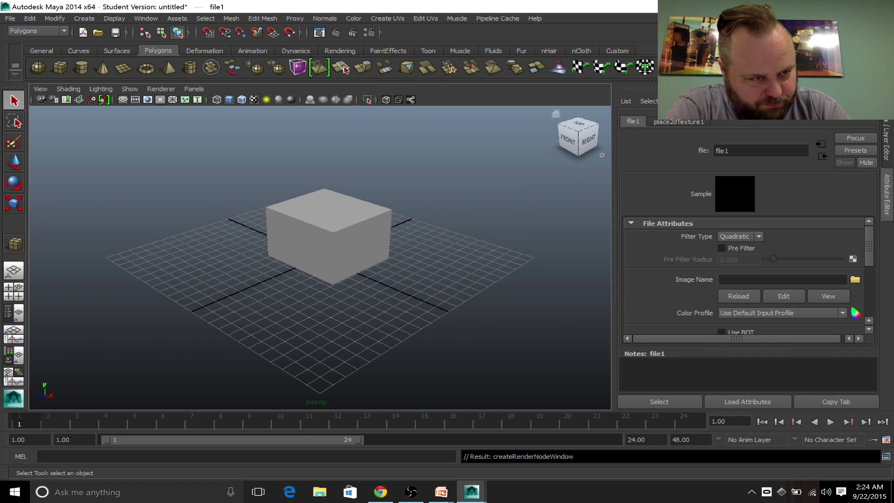
- Load wood-textures-high-quality-8.jpg from the Desktop as the image of the cube's file texture
click(855, 279)
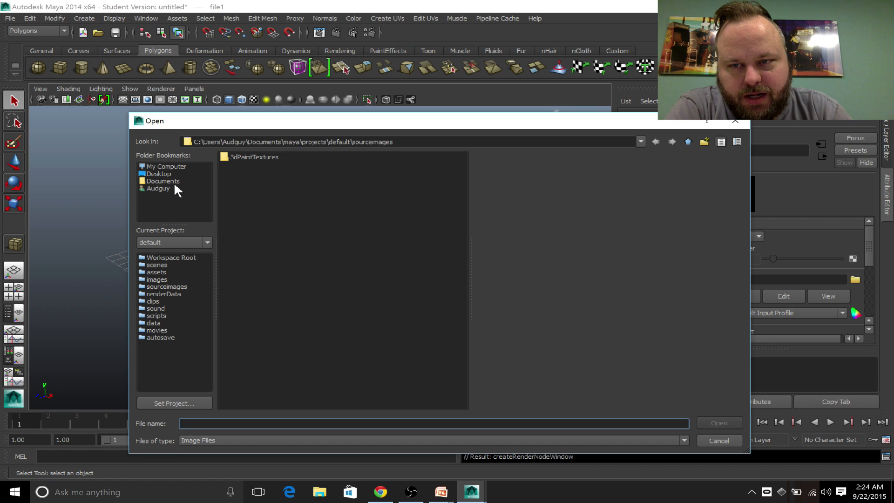
click(159, 173)
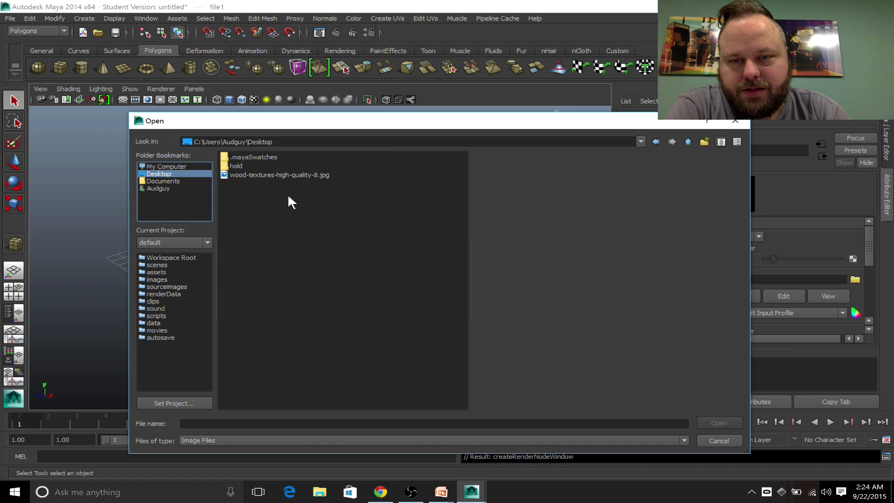
click(269, 175)
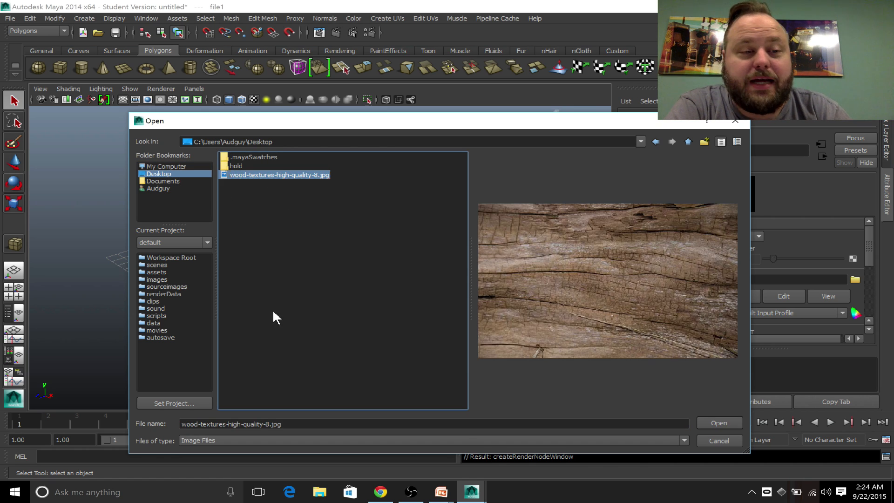
click(717, 423)
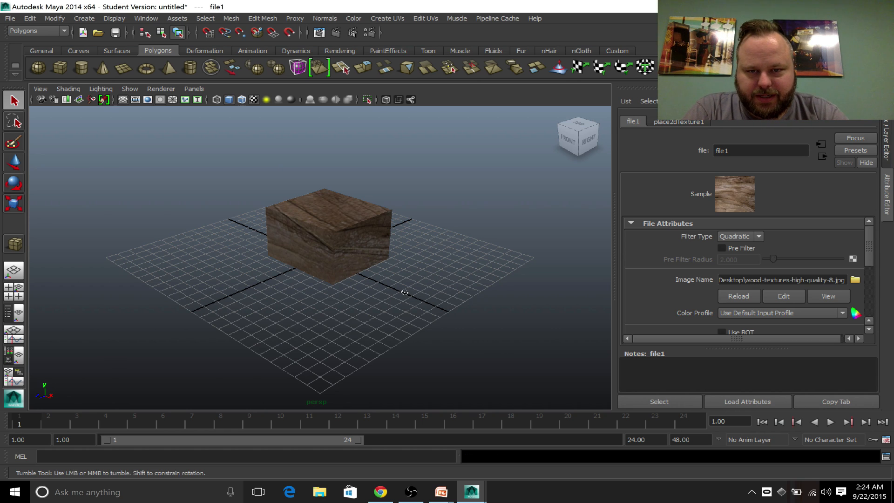
mouse_move(403, 294)
alt+mouse_down()
mouse_move(278, 258)
mouse_move(446, 307)
mouse_move(470, 326)
mouse_move(486, 321)
mouse_move(479, 298)
mouse_move(489, 321)
mouse_move(462, 335)
mouse_move(479, 329)
mouse_move(411, 303)
alt+mouse_up()
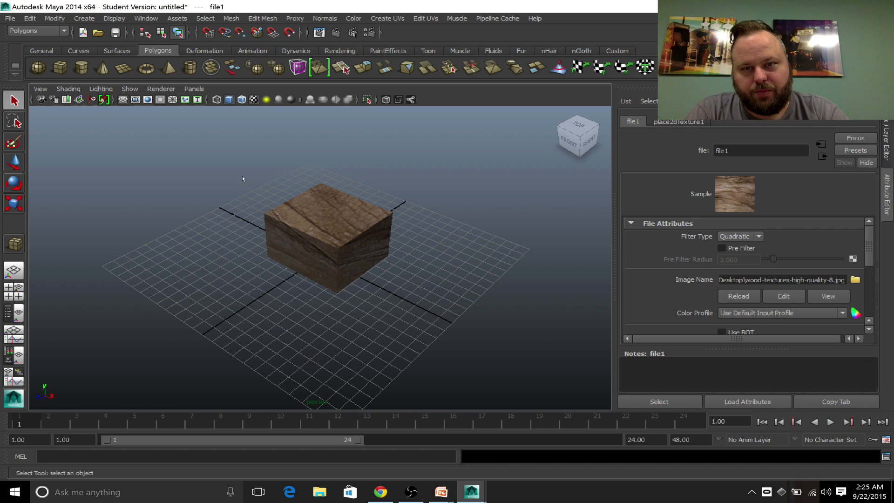
- Save the scene as "wood block" in Maya Binary format in the scenes folder, accepting the student version notice
click(12, 21)
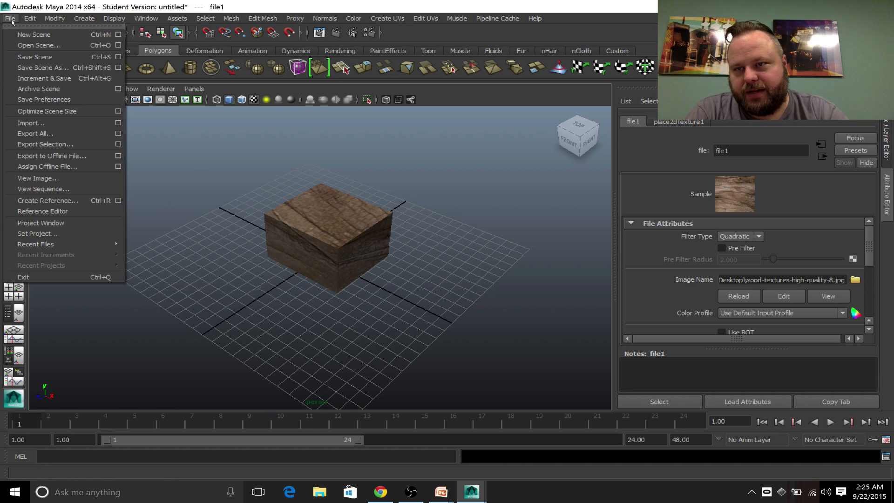
click(49, 68)
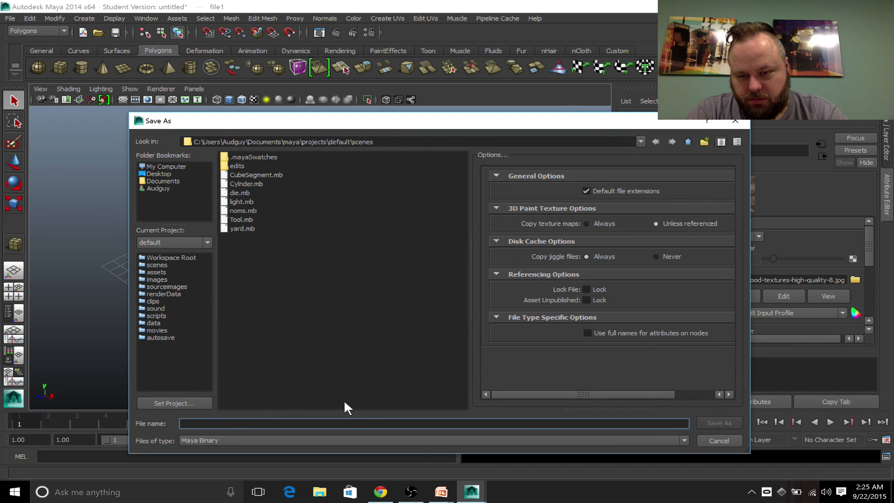
text(wood block)
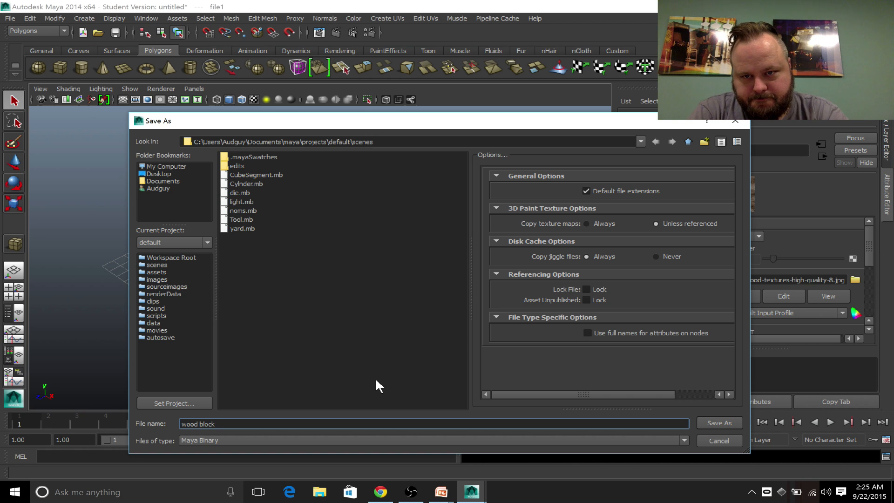
key(Return)
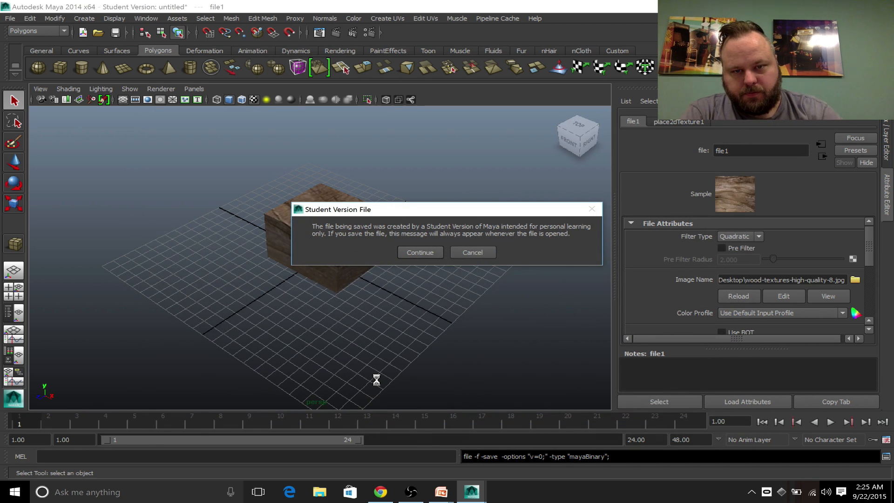
click(431, 253)
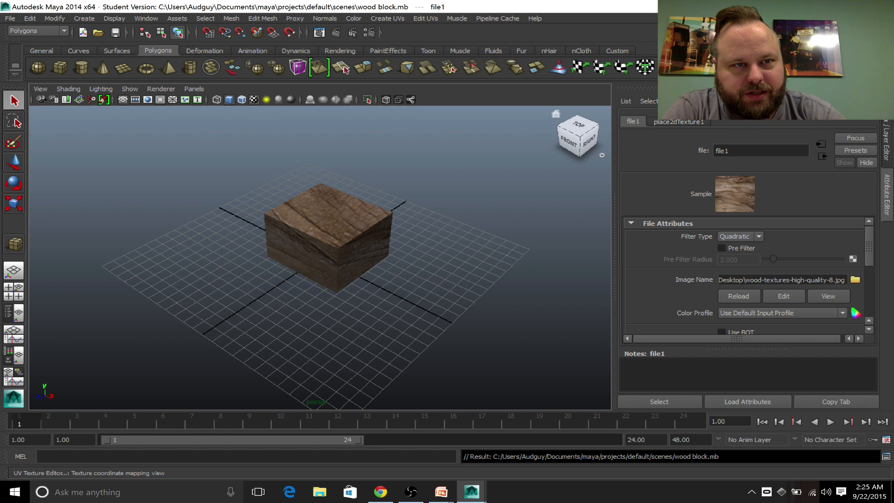
click(667, 67)
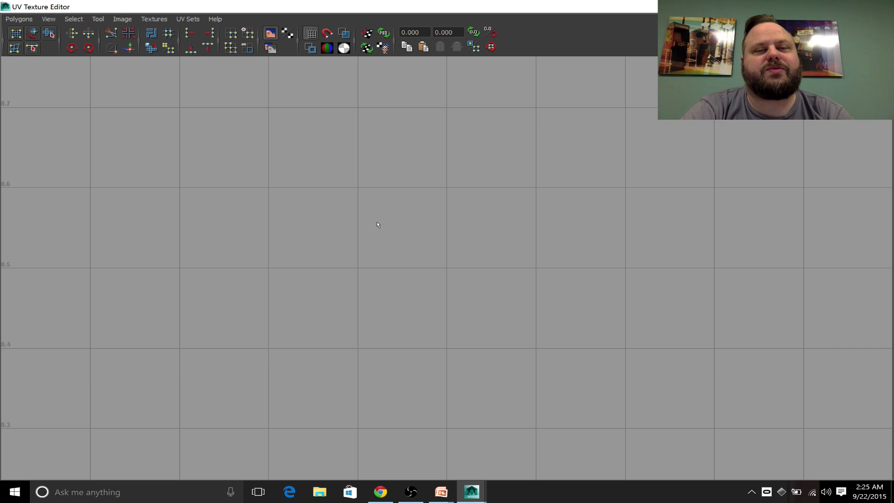
key(f)
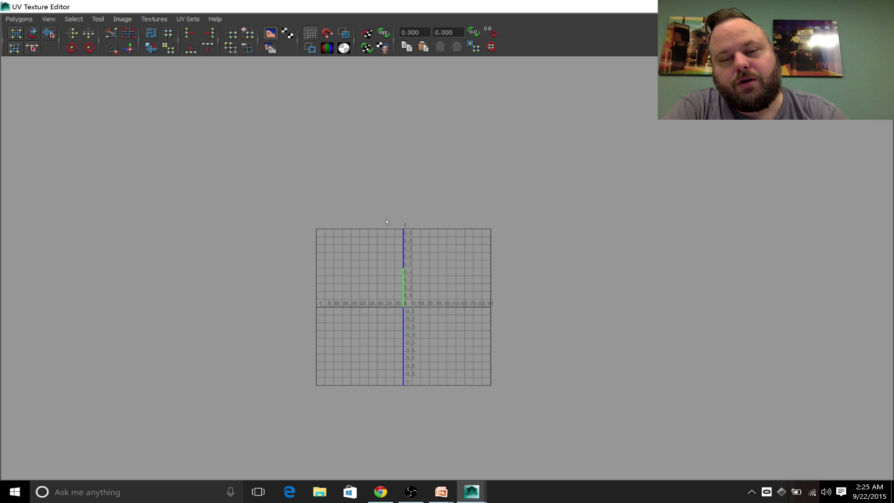
scroll(386, 222, up, 3)
scroll(386, 222, down, 1)
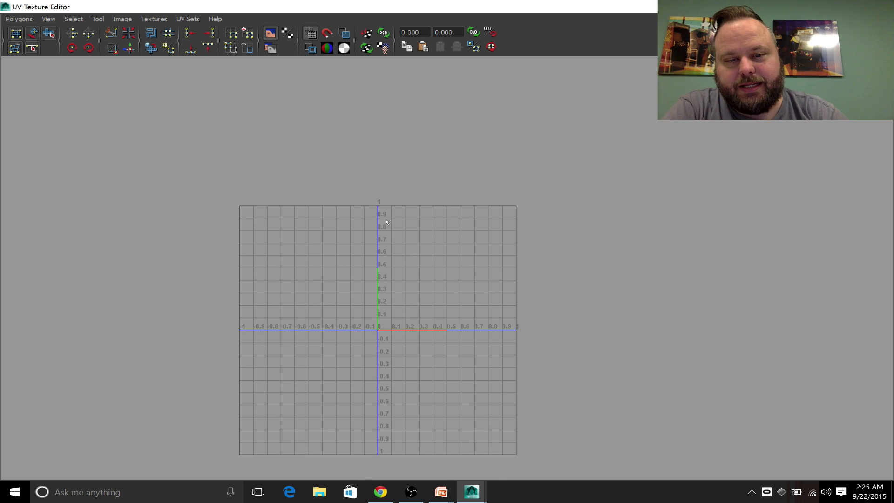
click(881, 6)
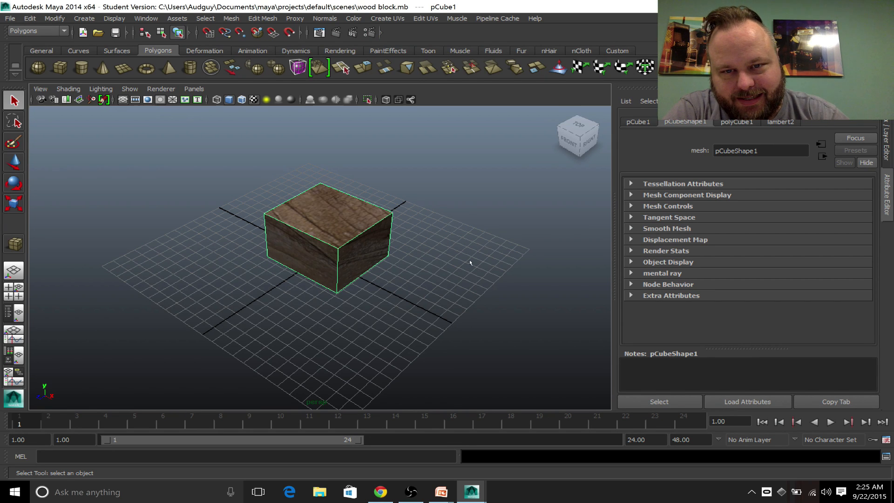
- Display the cube's UV layout over the wood image in the UV Texture Editor and examine how its faces are laid out
click(343, 69)
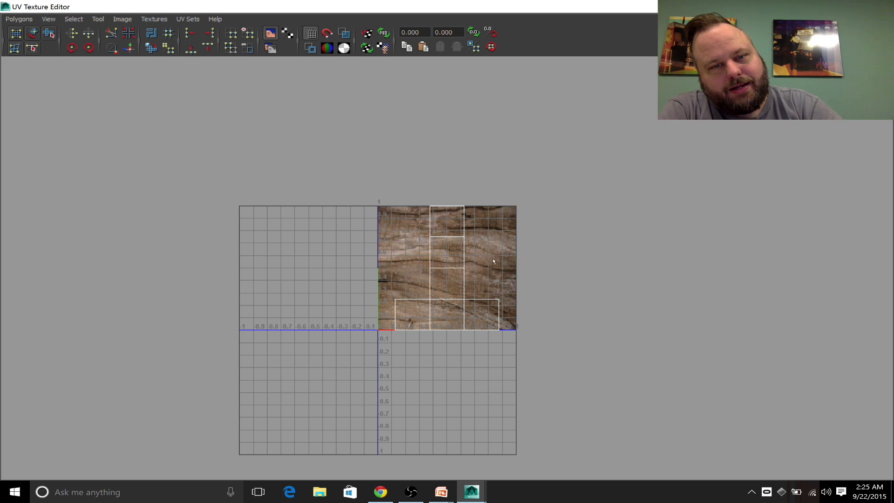
alt+right_drag(472, 278, 574, 346)
scroll(574, 346, up, 3)
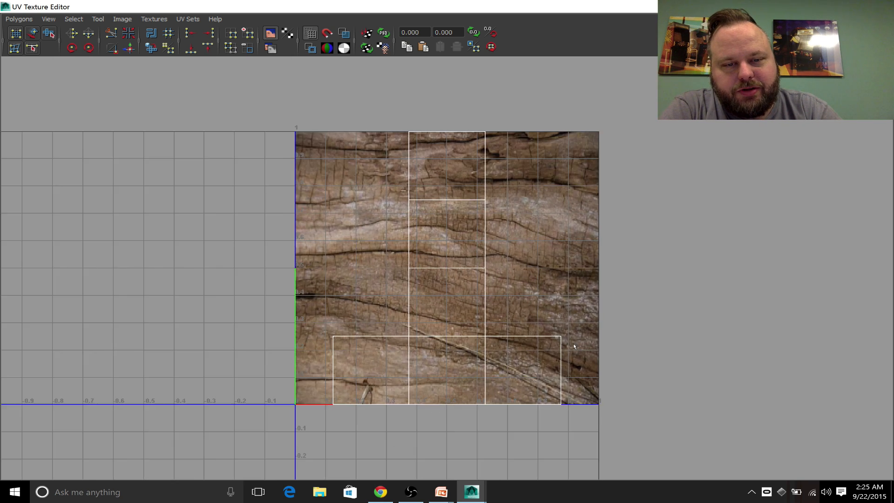
scroll(573, 346, down, 2)
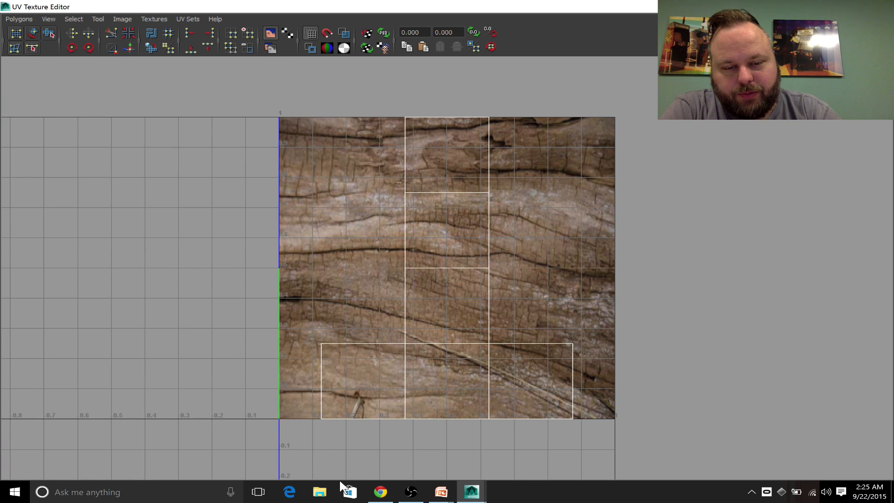
- Examine how the wood texture falls on the cube's faces and edges in the perspective view
mouse_move(471, 492)
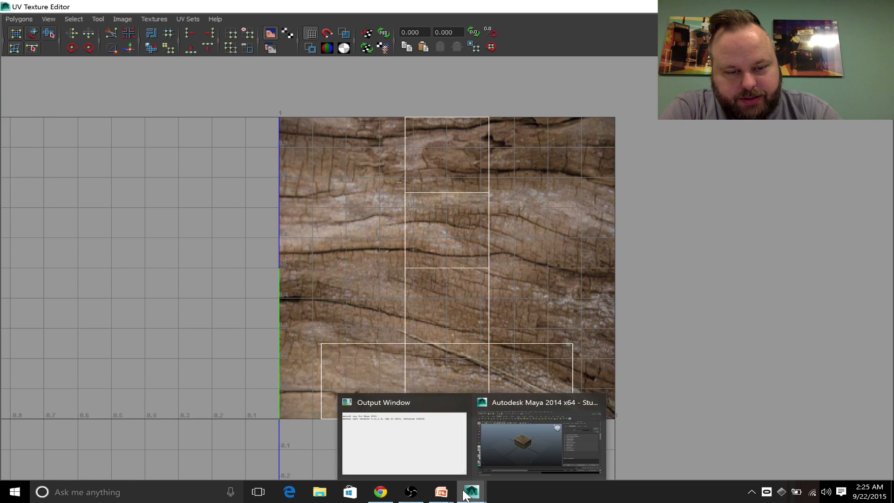
click(509, 450)
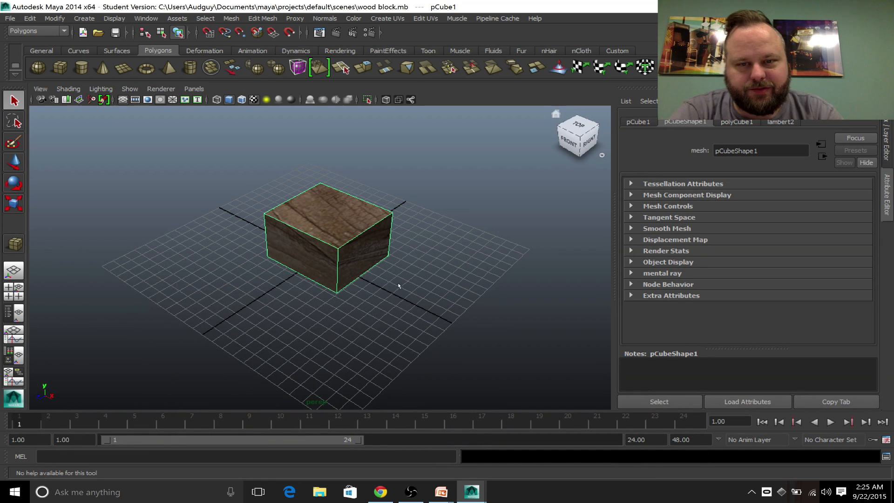
scroll(392, 297, up, 6)
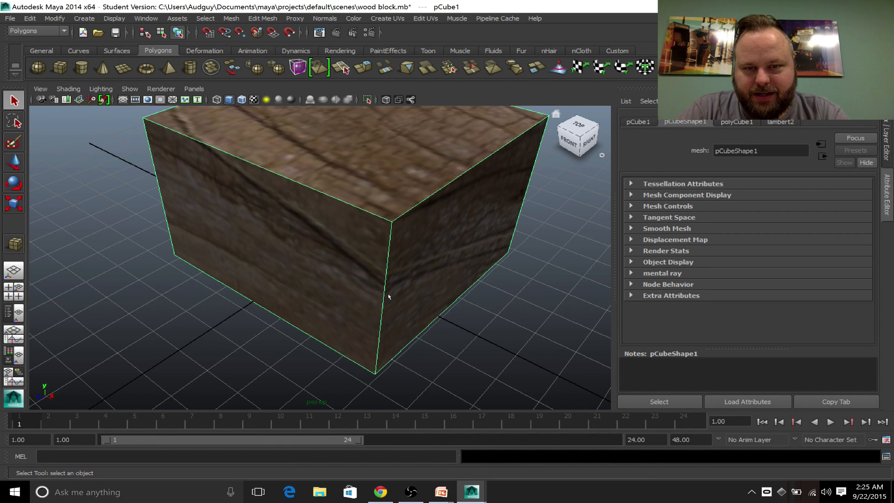
scroll(388, 296, down, 3)
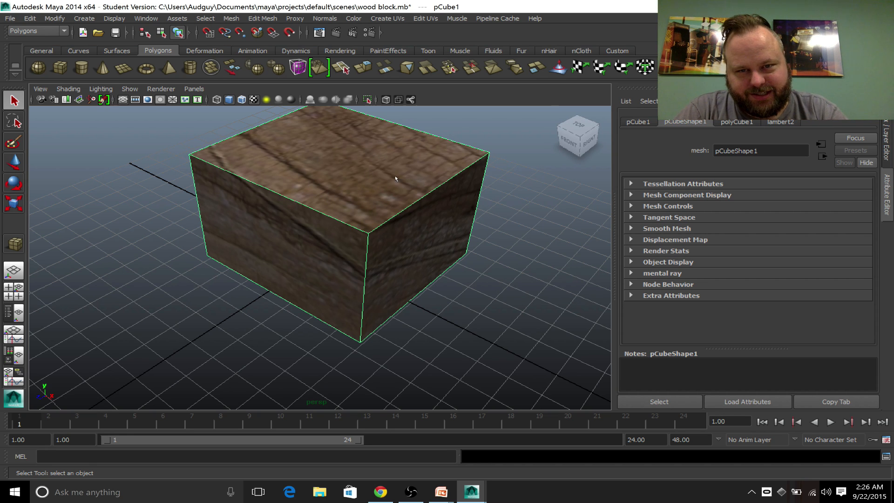
alt+drag(401, 163, 442, 158)
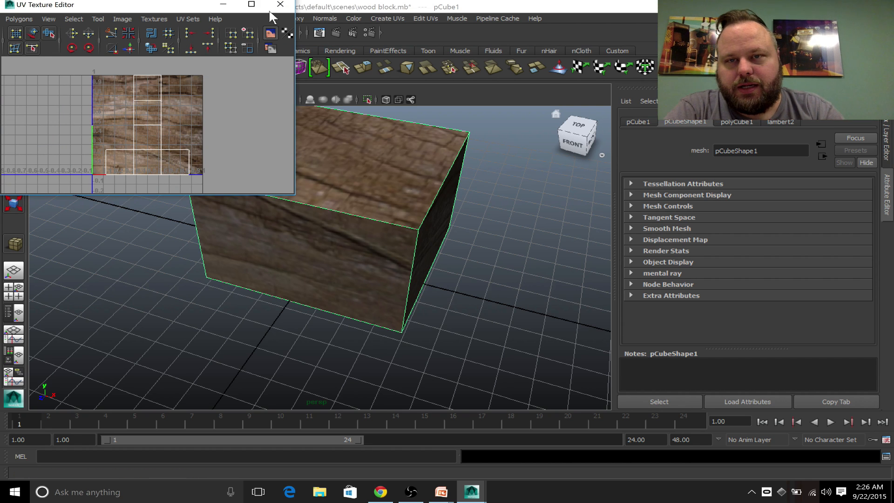
- Try pulling the left UV of the layout's middle edge up and outward with the UV Smudge Tool, and check its effect on the cube
click(251, 4)
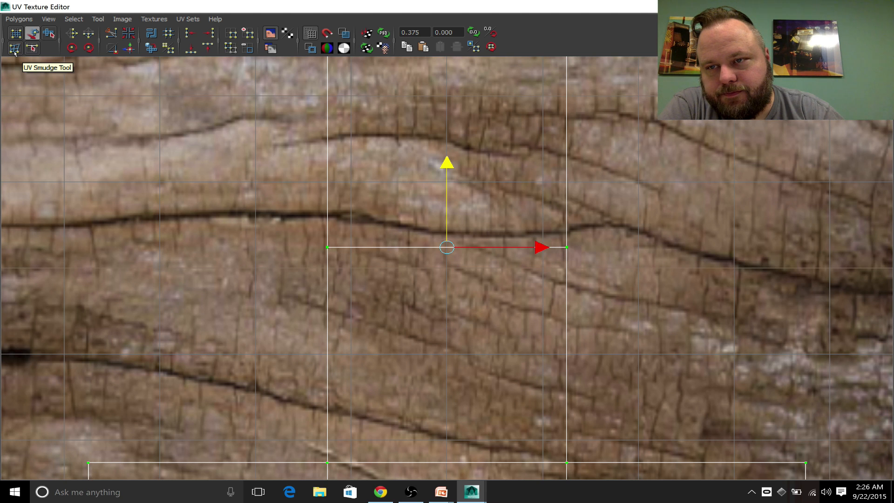
click(14, 52)
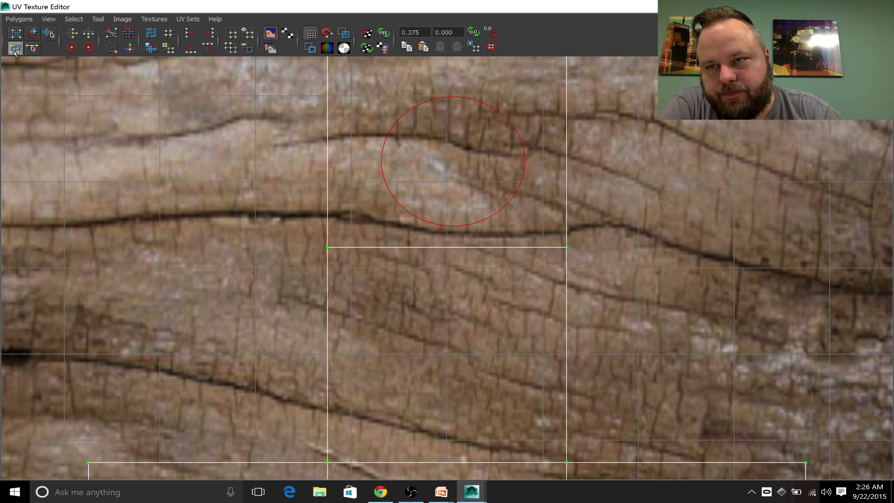
mouse_move(325, 249)
mouse_down()
mouse_move(302, 224)
mouse_move(147, 138)
mouse_move(259, 176)
mouse_move(315, 228)
mouse_move(260, 265)
mouse_move(105, 176)
mouse_move(91, 150)
mouse_up()
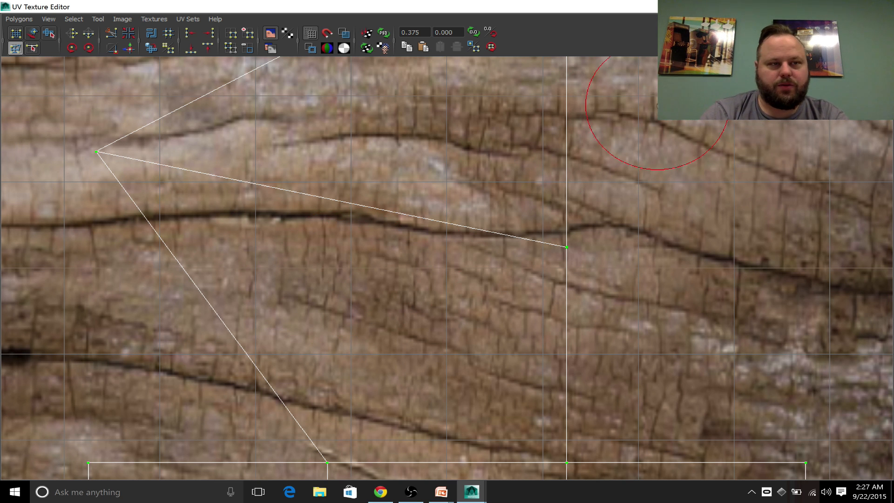
click(883, 7)
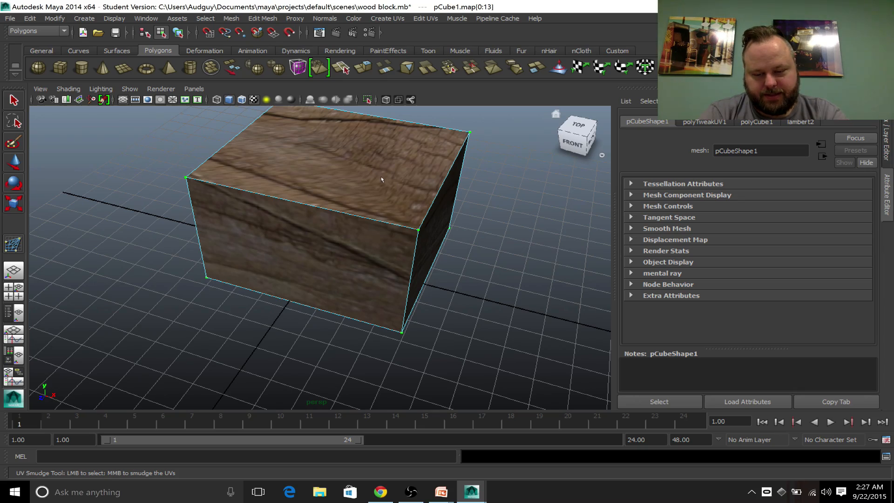
alt+drag(384, 178, 364, 226)
alt+drag(303, 210, 433, 169)
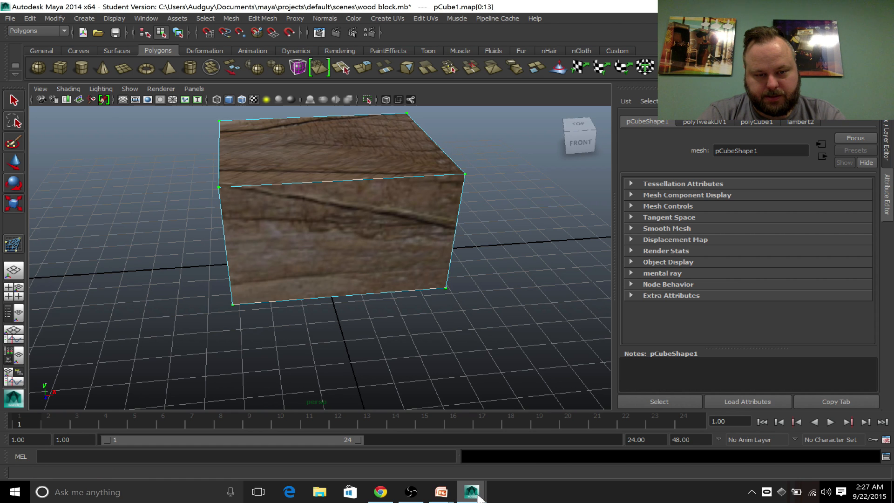
- Undo the smudge of the cube's middle-edge UV in the UV Texture Editor
click(667, 67)
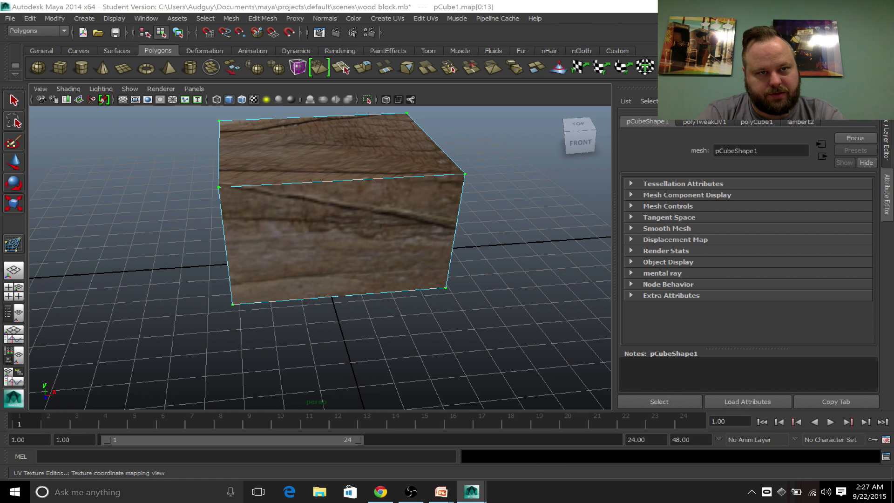
click(251, 4)
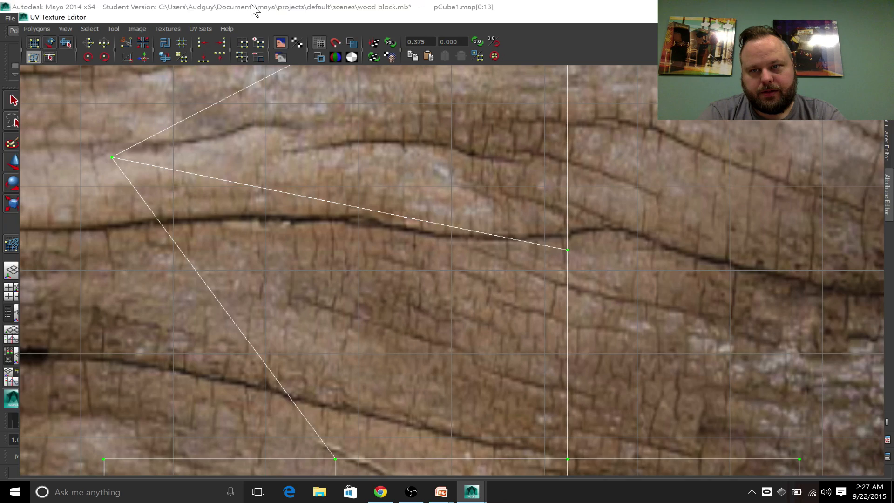
scroll(343, 251, down, 2)
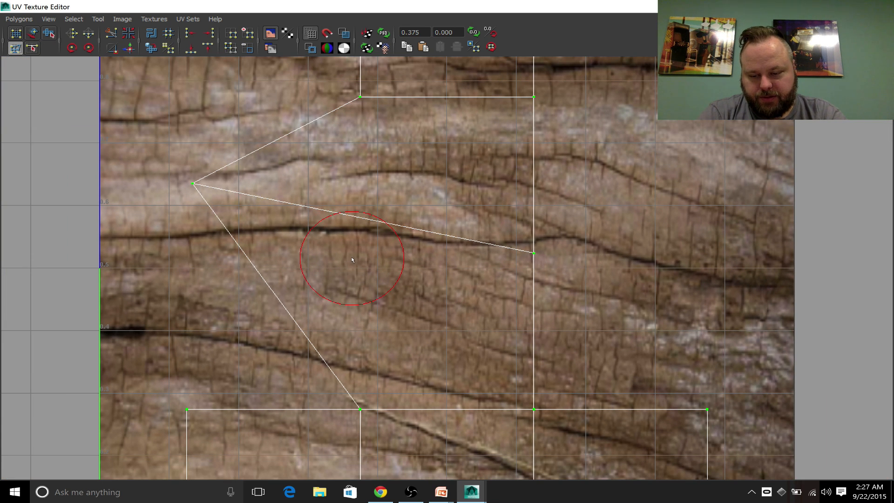
key(ctrl+z)
scroll(357, 255, down, 4)
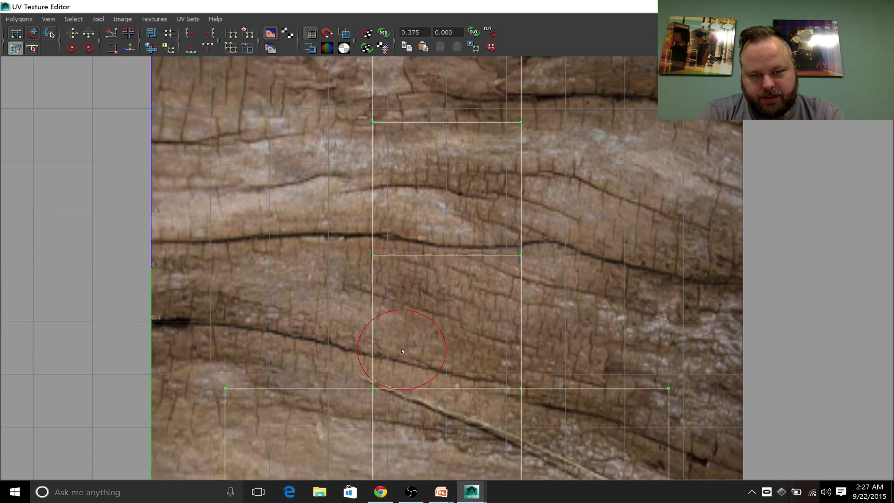
- Move the front face's two left UVs to the texture's left corners at 0,0 and 0,1 with the UV Smudge Tool
scroll(406, 347, down, 2)
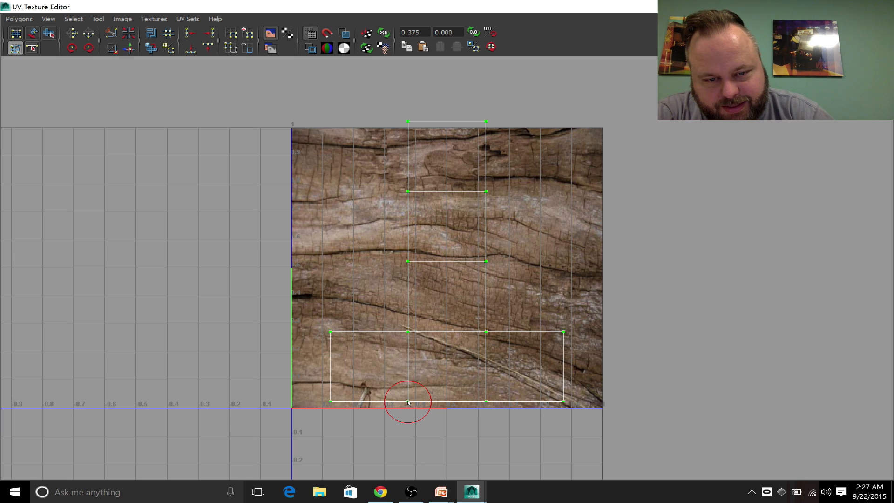
drag(408, 402, 286, 411)
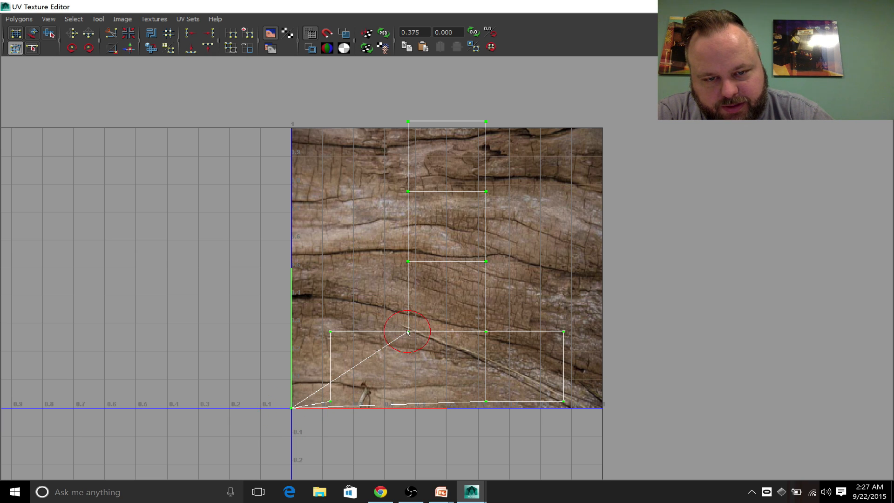
drag(408, 331, 286, 124)
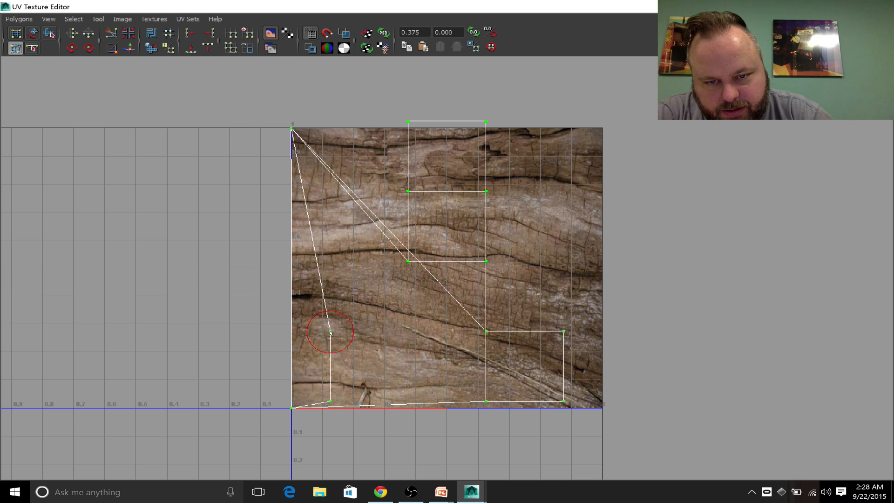
- Move the left side face's outer UVs to the grid corners at -1,1 and -1,0 so the face fills the neighbouring tile
mouse_move(331, 333)
mouse_down()
mouse_move(259, 297)
mouse_move(138, 208)
mouse_move(126, 215)
mouse_move(6, 169)
mouse_move(3, 114)
mouse_up()
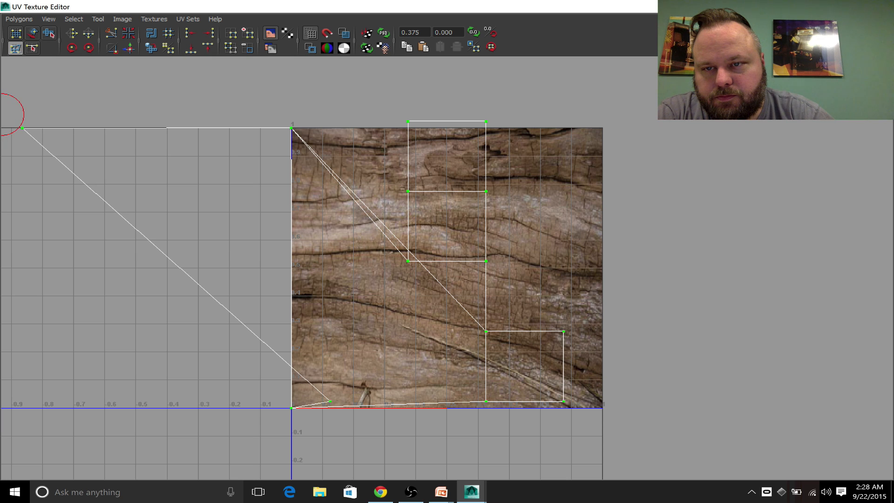
scroll(2, 114, down, 2)
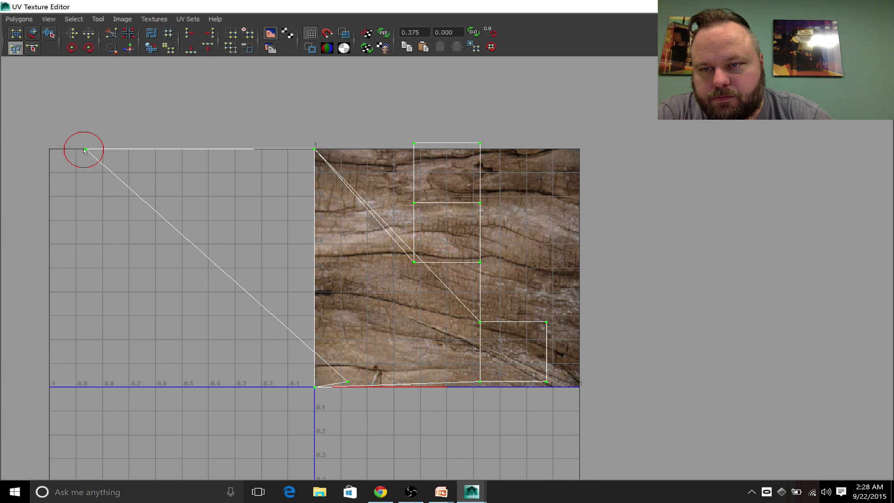
drag(86, 151, 46, 150)
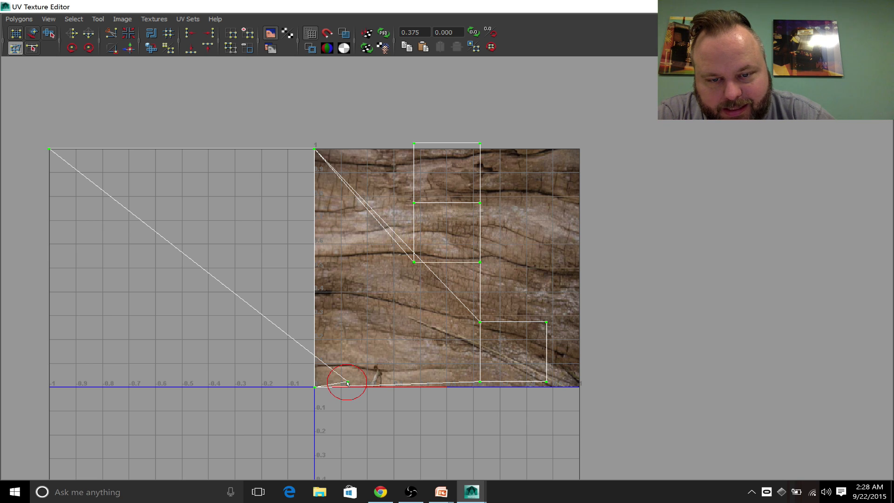
drag(347, 381, 29, 388)
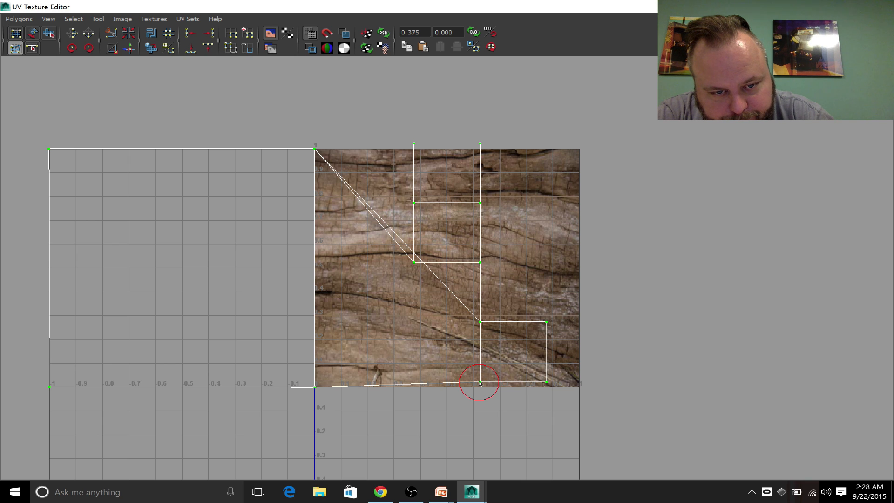
- Move the front face's two right UVs to the texture's right corners at 1,0 and 1,1
drag(480, 383, 592, 390)
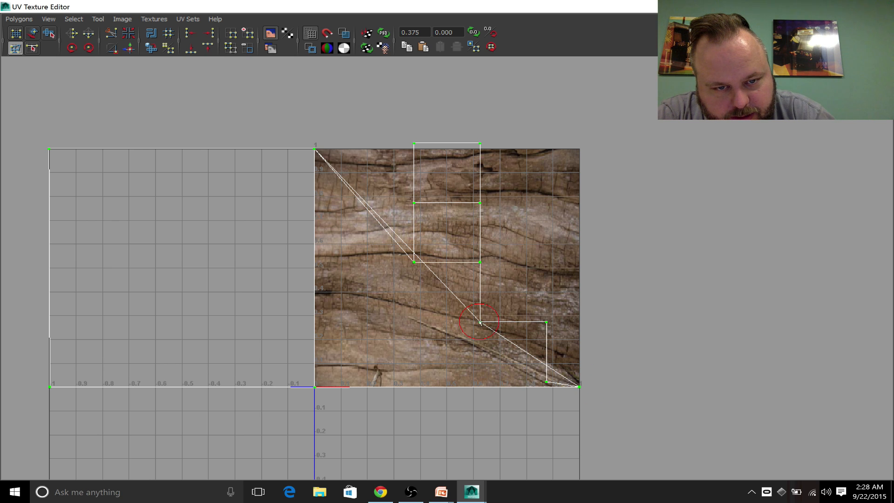
drag(480, 322, 582, 146)
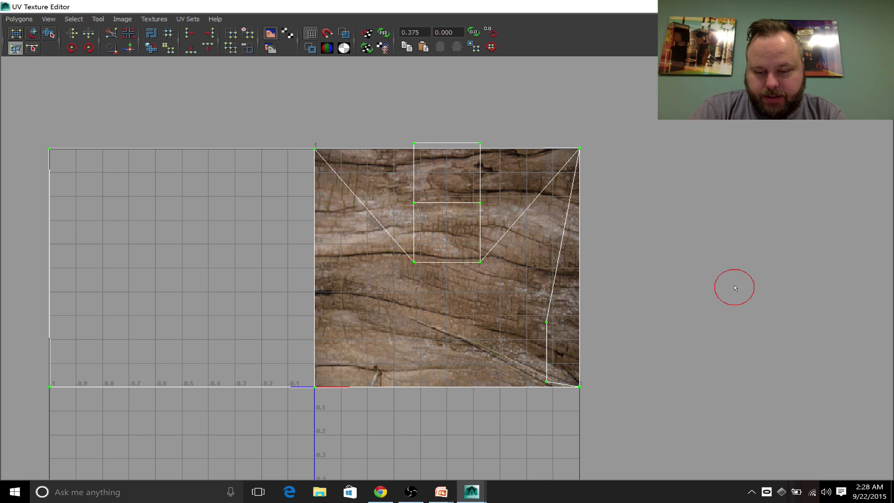
key(alt+Tab)
key(alt+Tab)
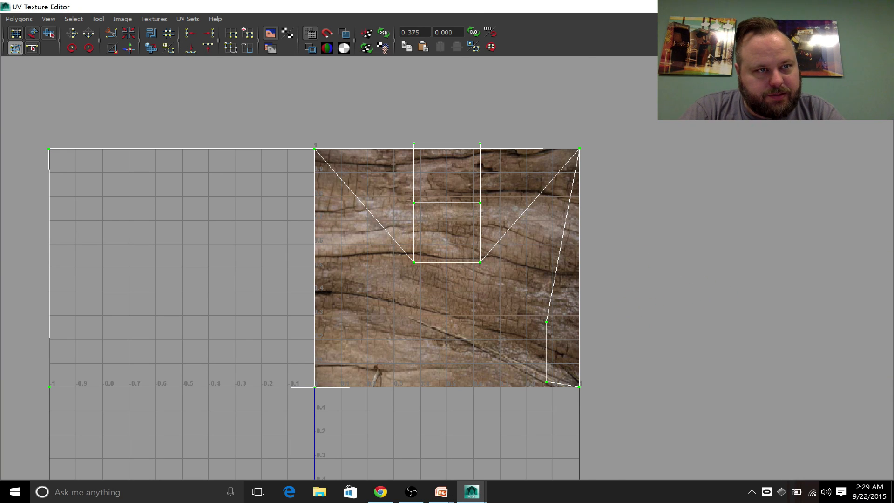
- Inspect the remapped wood grain on the cube's front and left faces in the perspective view
key(alt+Tab)
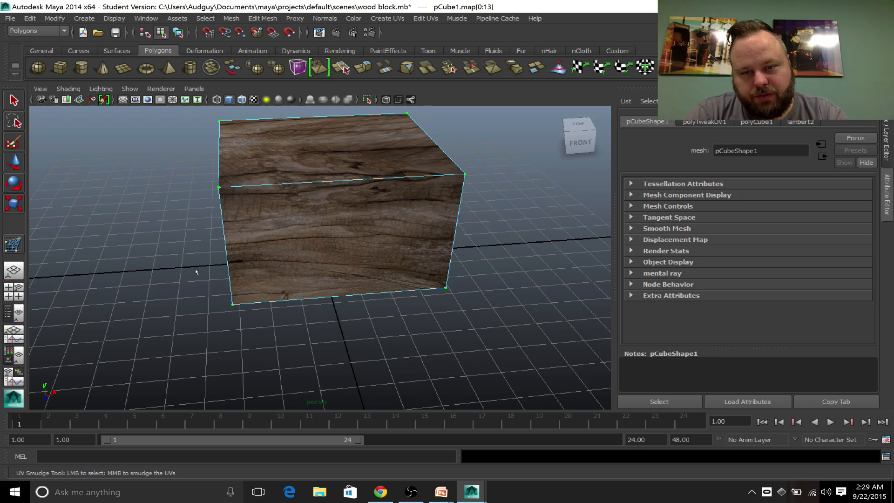
alt+drag(221, 289, 267, 270)
scroll(317, 244, up, 5)
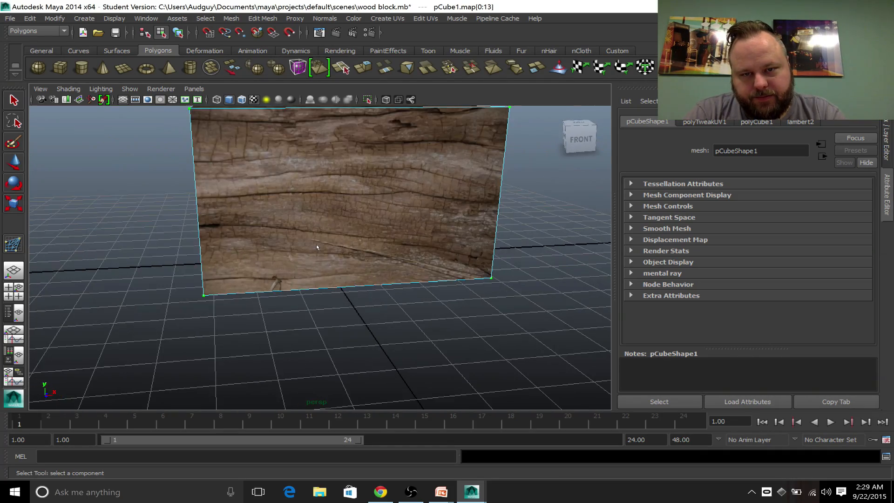
scroll(317, 244, down, 2)
alt+drag(316, 248, 318, 222)
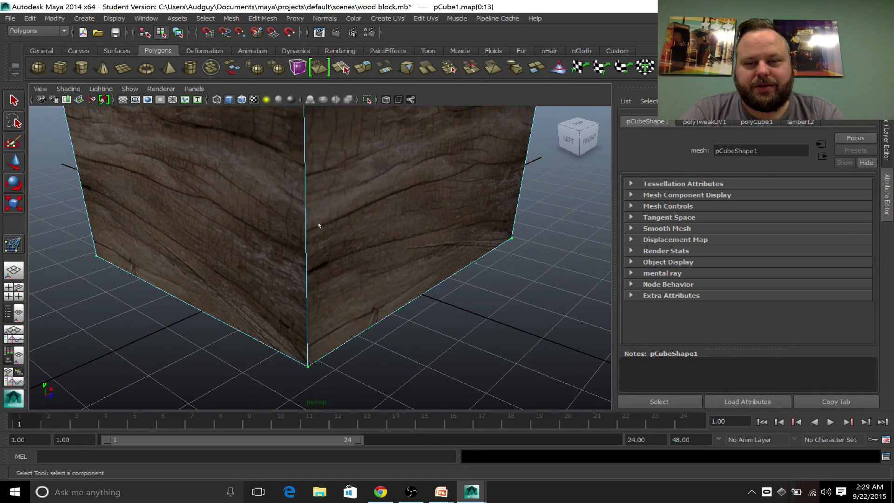
scroll(334, 230, down, 5)
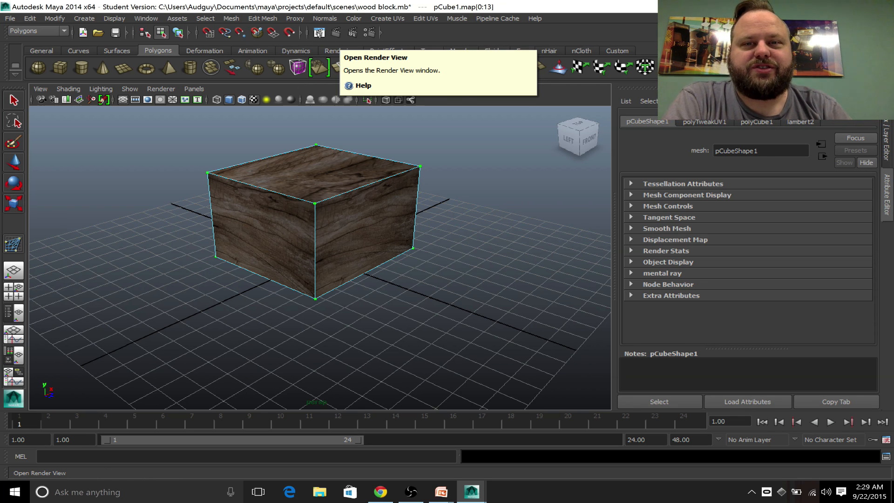
- Render the wood cube's perspective view in the Render View with the Maya Software renderer
click(318, 33)
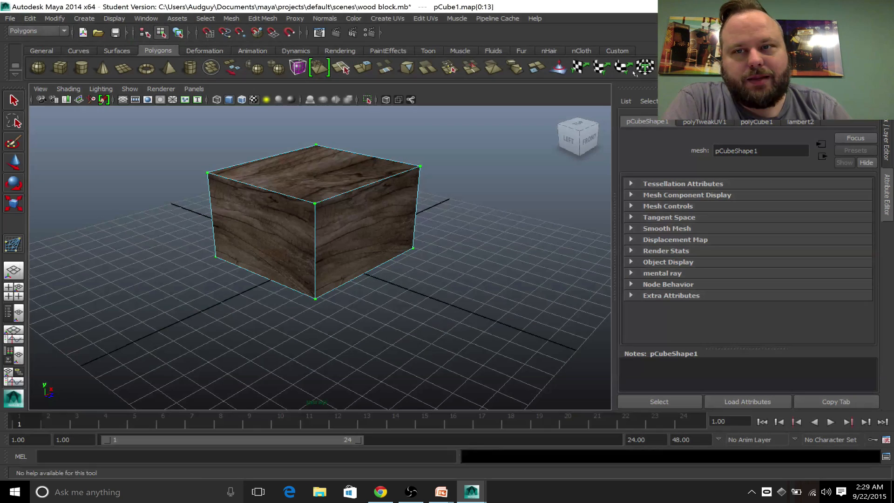
click(320, 33)
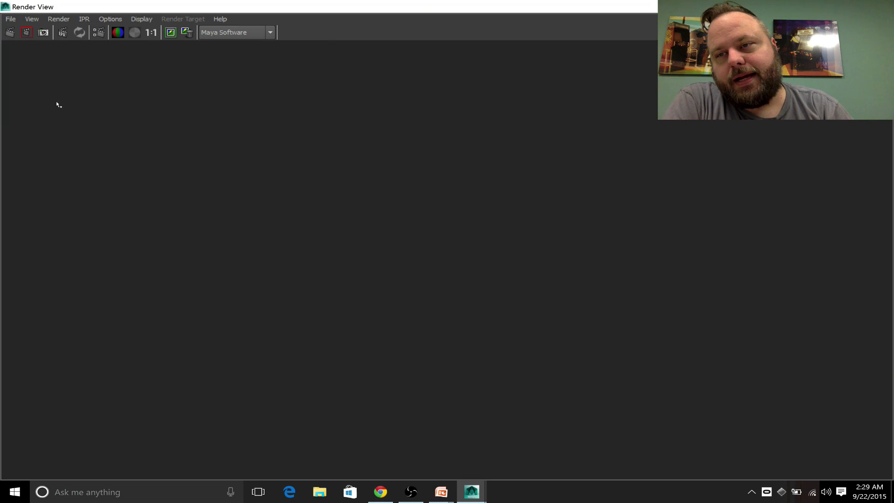
click(10, 34)
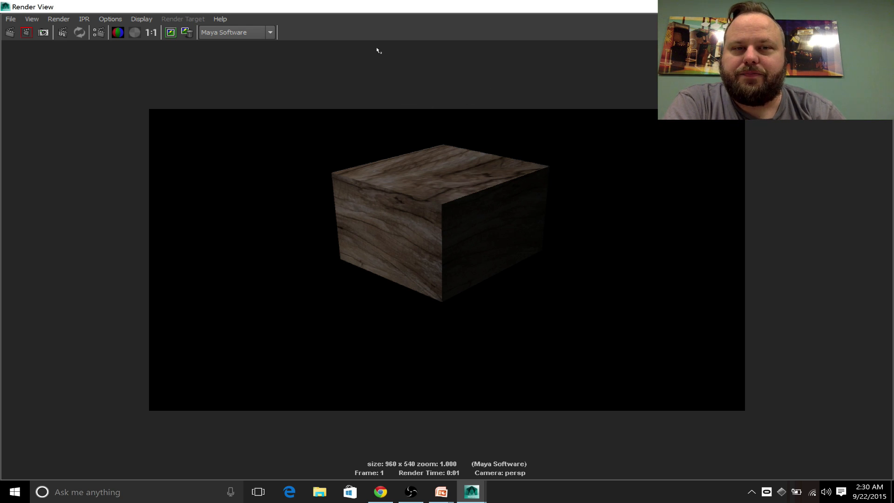
- Render the cube with Maya Hardware 2.0 for comparison and re-render it with Maya Software
click(273, 33)
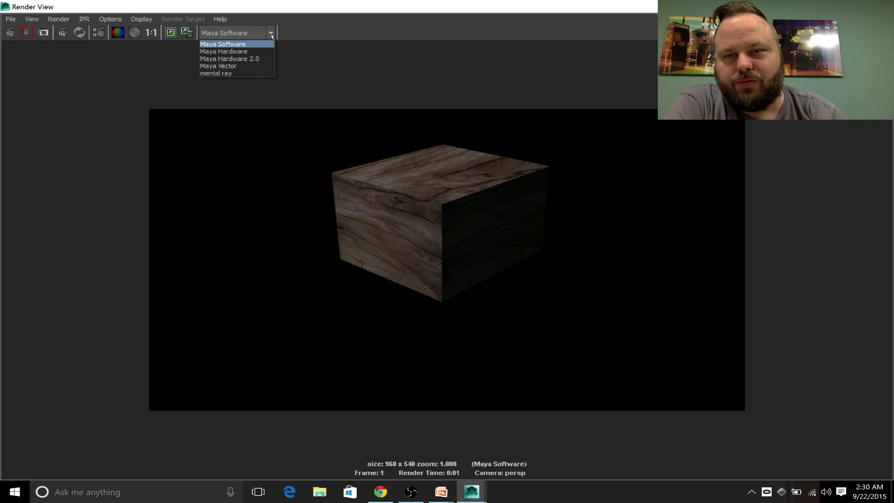
click(259, 60)
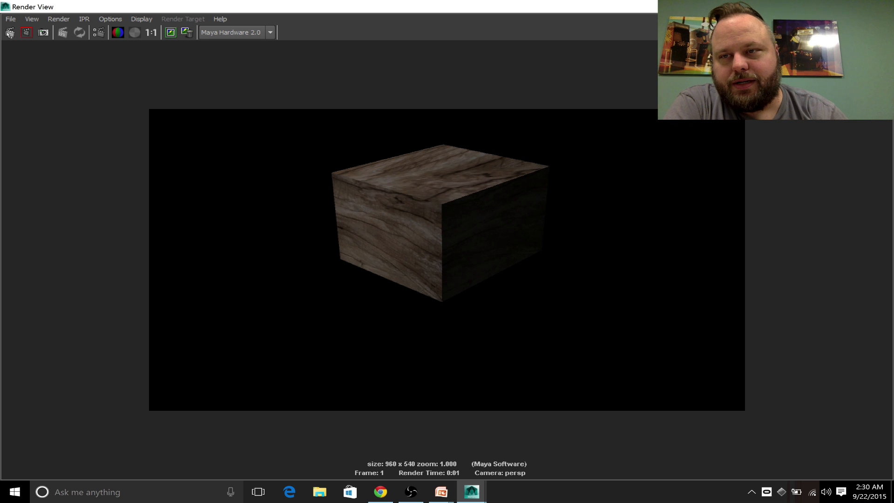
click(271, 34)
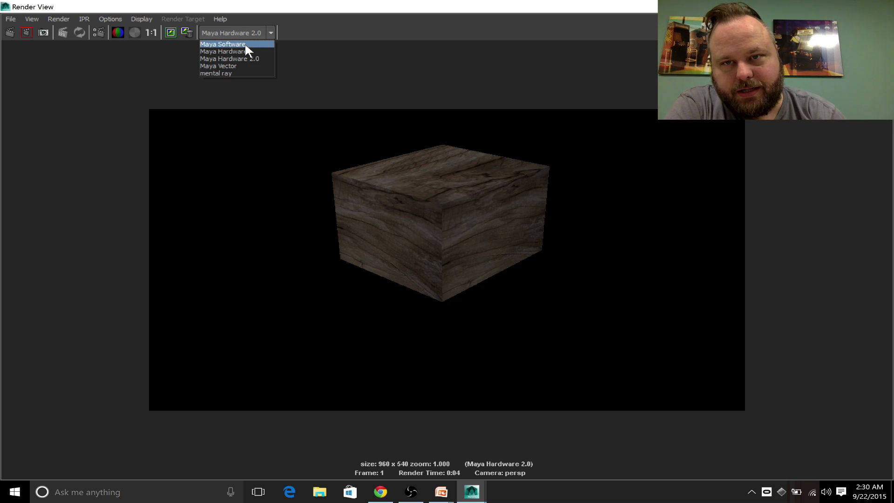
click(222, 44)
click(10, 33)
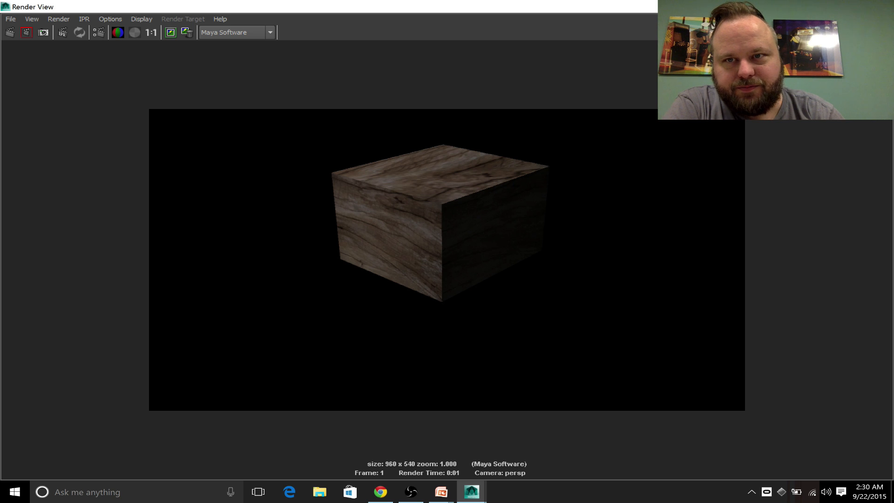
click(881, 7)
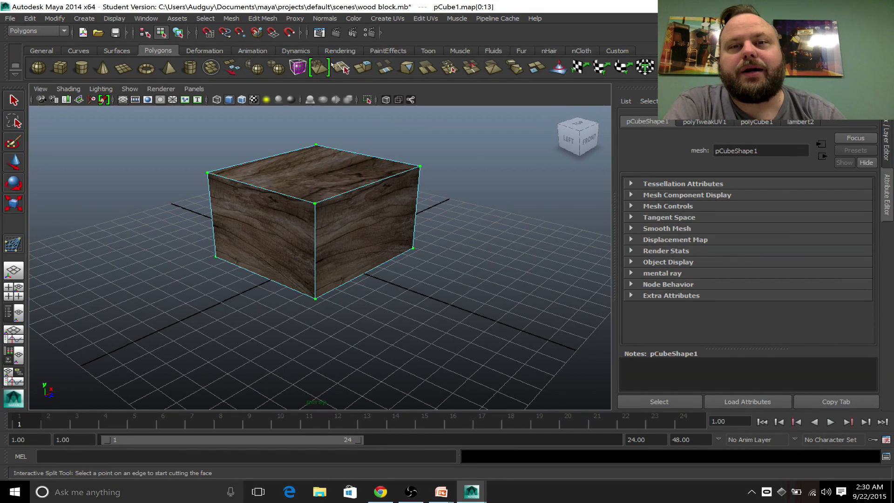
- Save the rendered cube image to the Desktop as a JPEG named "wood block"
click(319, 32)
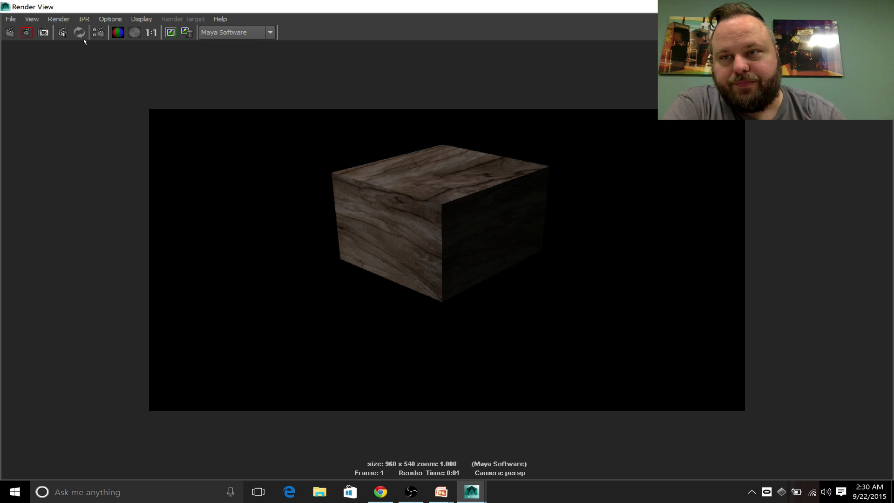
click(11, 19)
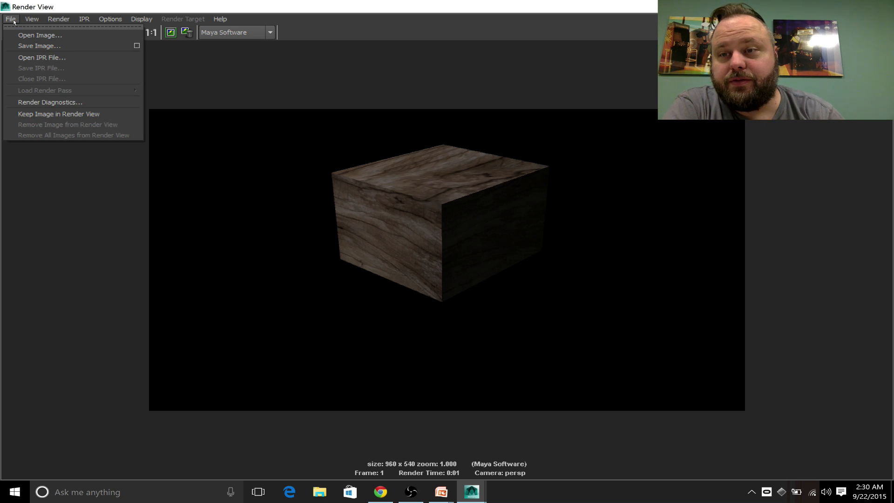
click(30, 44)
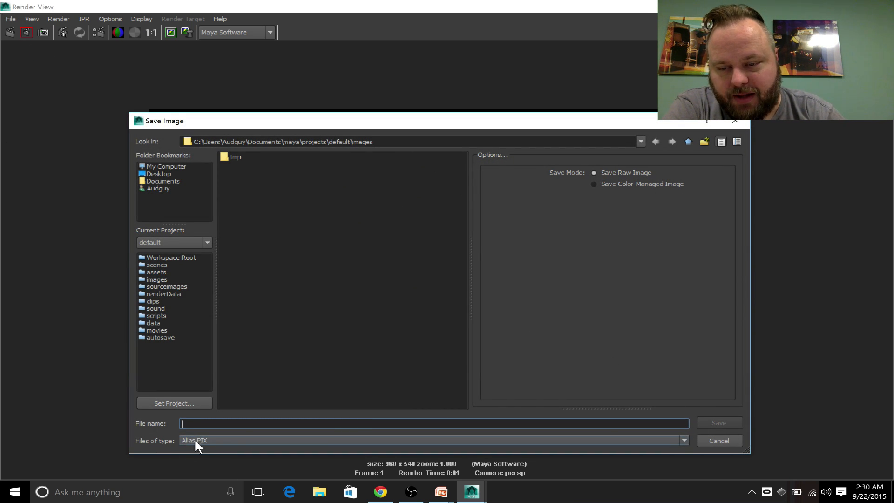
click(219, 440)
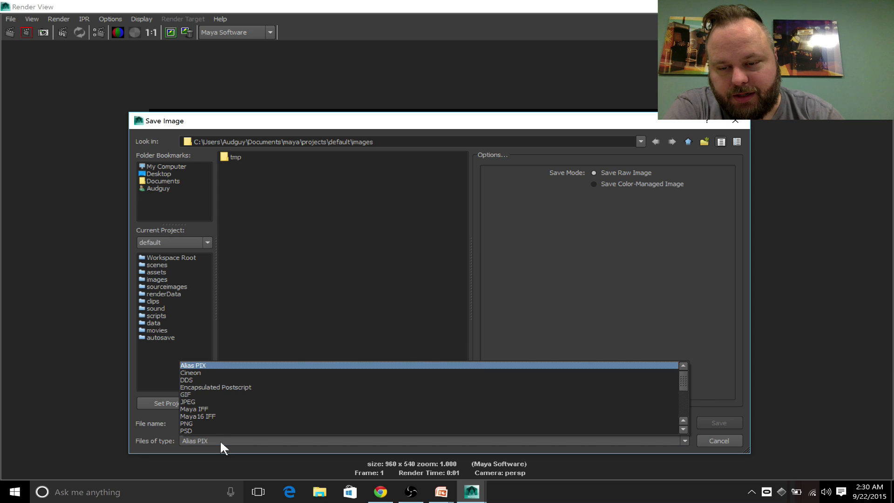
click(233, 403)
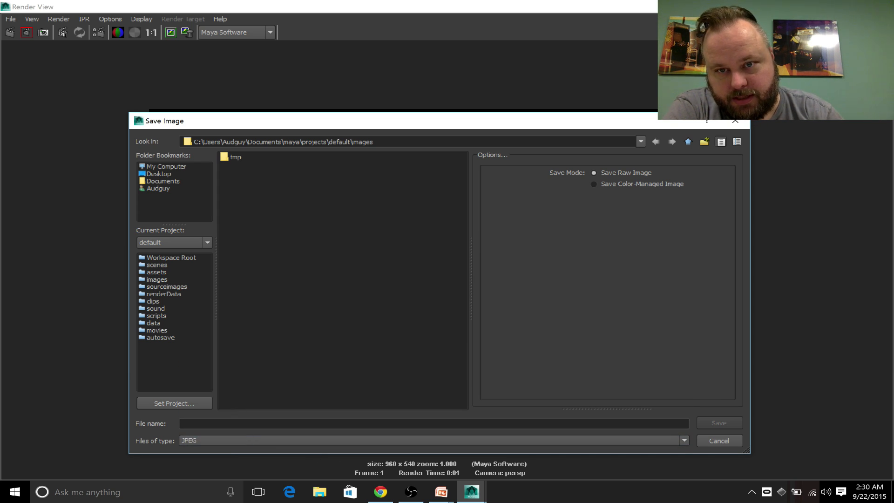
click(159, 174)
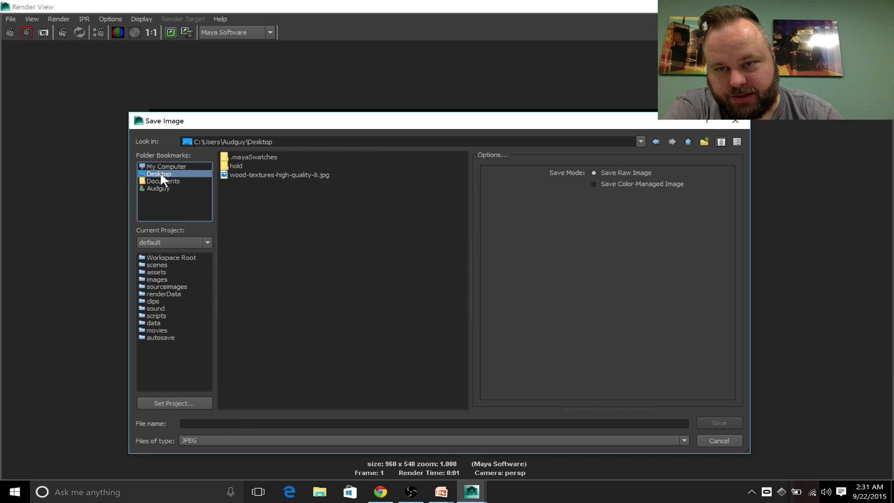
click(224, 423)
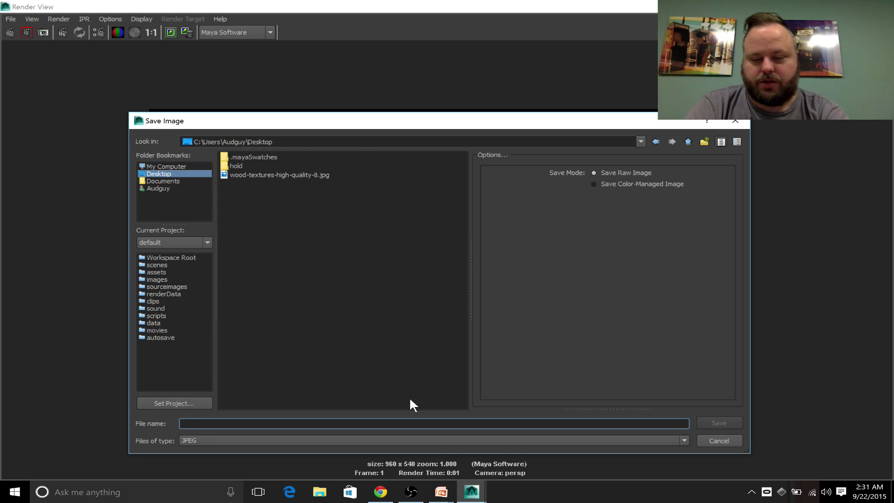
text(wood block)
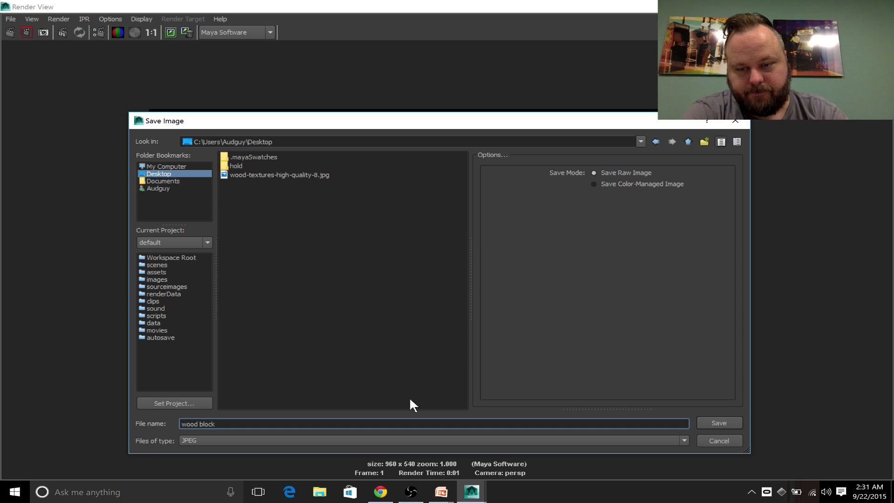
click(729, 425)
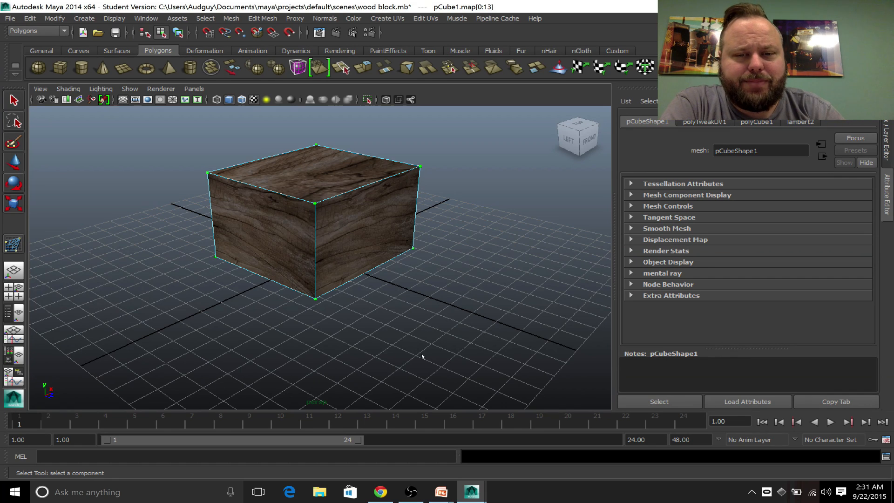
- Paint a patch of grass on the ground along the base of the cube's left face with the Paint Effects grass clump brush
click(419, 334)
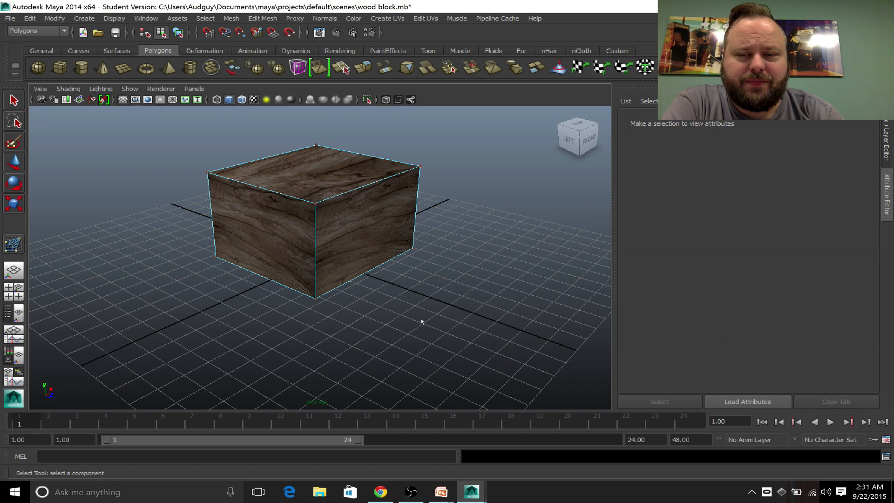
click(15, 100)
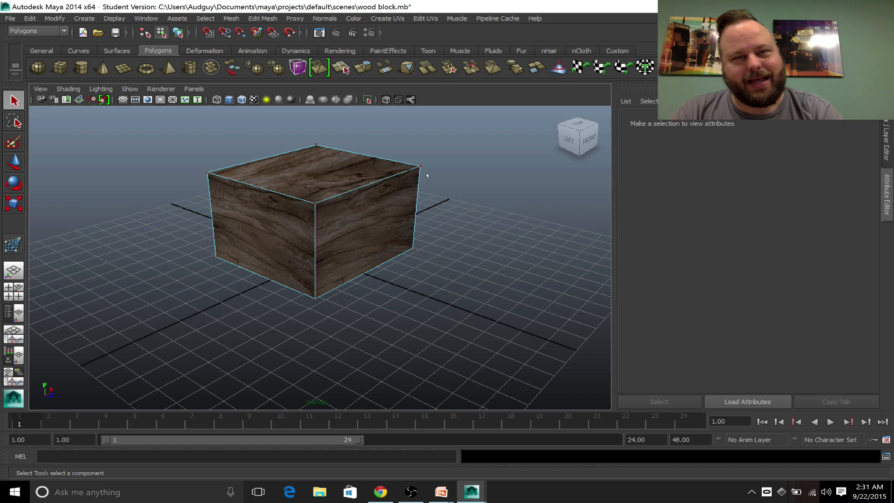
click(381, 51)
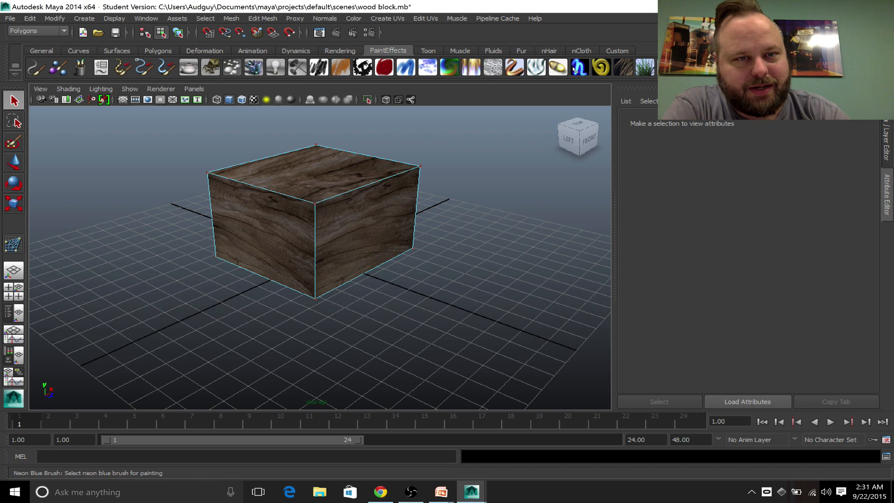
click(645, 68)
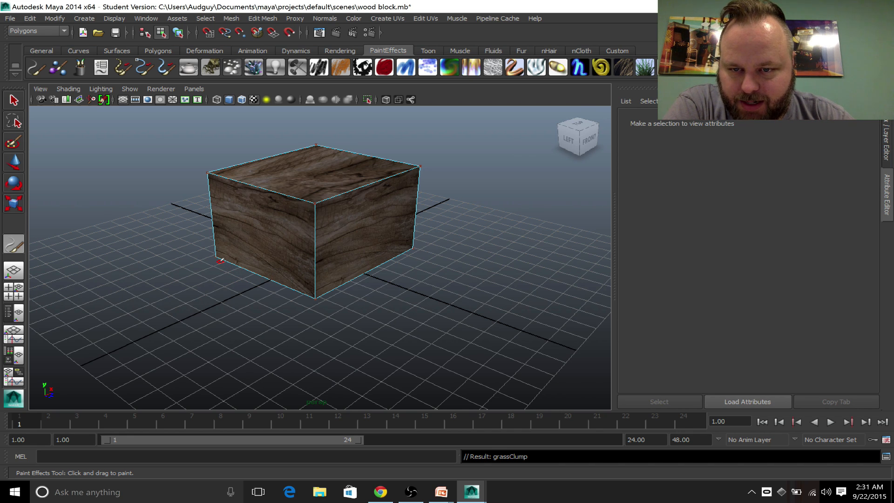
mouse_move(220, 262)
mouse_down()
mouse_move(210, 264)
mouse_move(302, 302)
mouse_move(199, 270)
mouse_move(207, 279)
mouse_up()
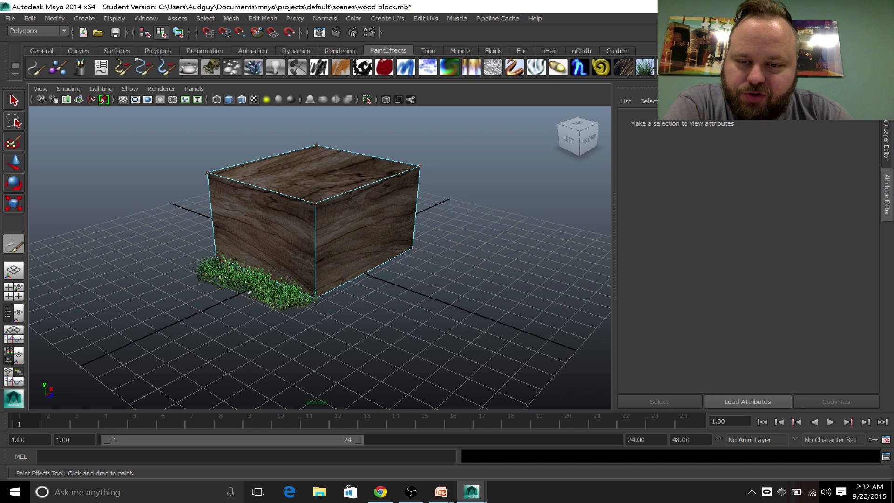
mouse_move(236, 288)
mouse_down()
mouse_move(269, 305)
mouse_move(186, 275)
mouse_move(204, 267)
mouse_move(186, 286)
mouse_move(238, 313)
mouse_move(274, 317)
mouse_move(259, 319)
mouse_move(284, 300)
mouse_move(262, 302)
mouse_up()
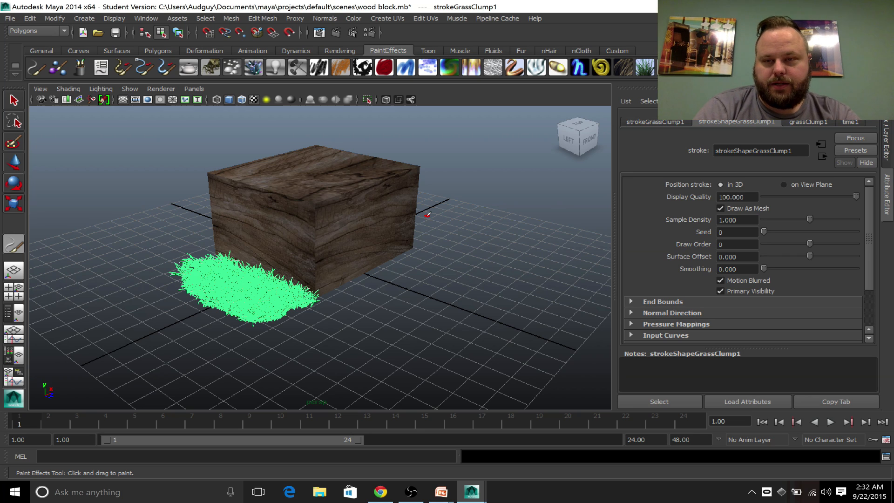
key(q)
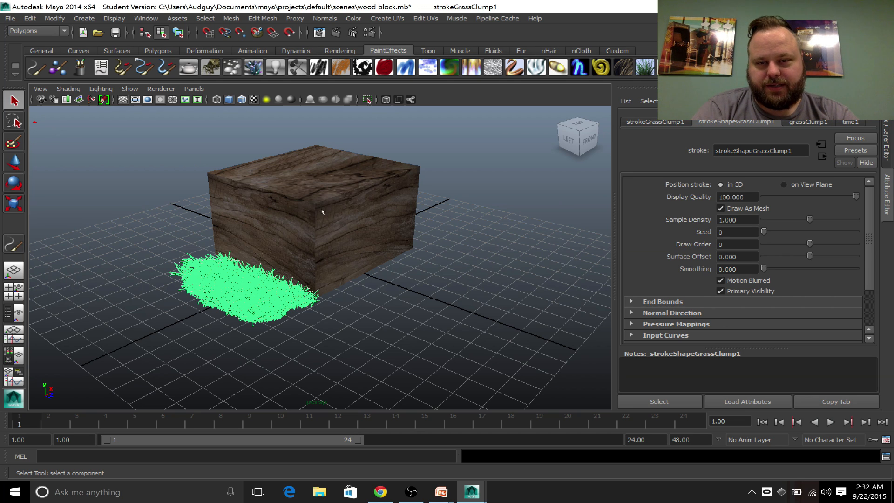
click(390, 313)
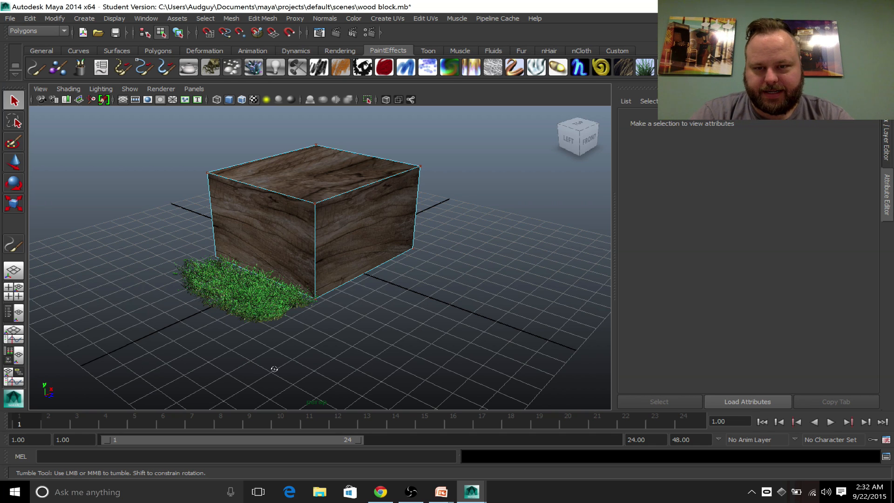
- Examine the painted grass blades against the cube's left face up close and from a low angle
alt+drag(275, 369, 343, 369)
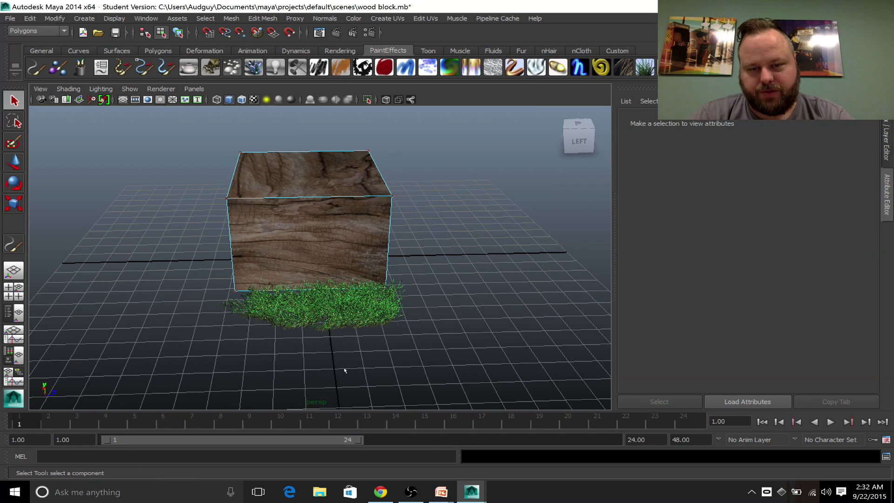
scroll(347, 369, up, 3)
scroll(347, 369, up, 5)
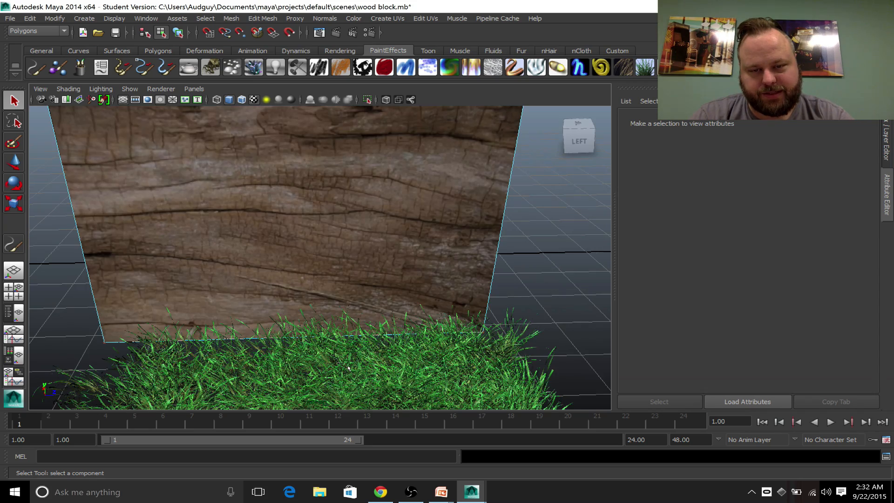
scroll(358, 356, down, 4)
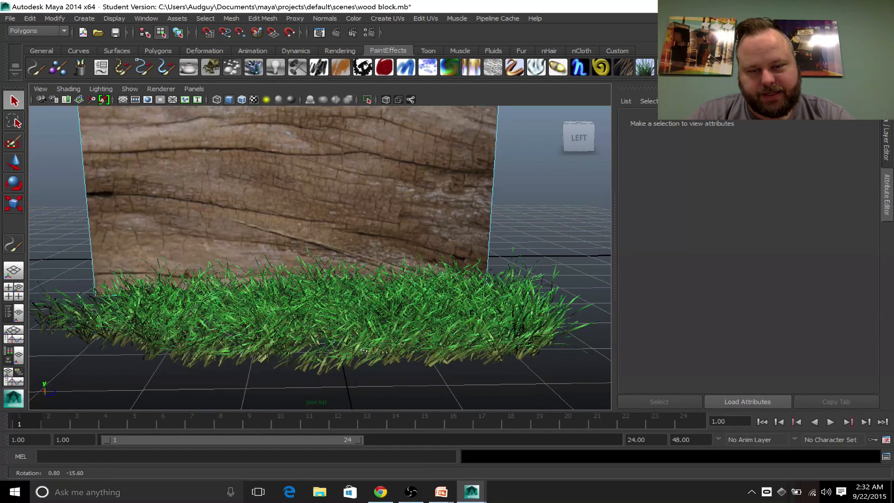
scroll(365, 352, up, 3)
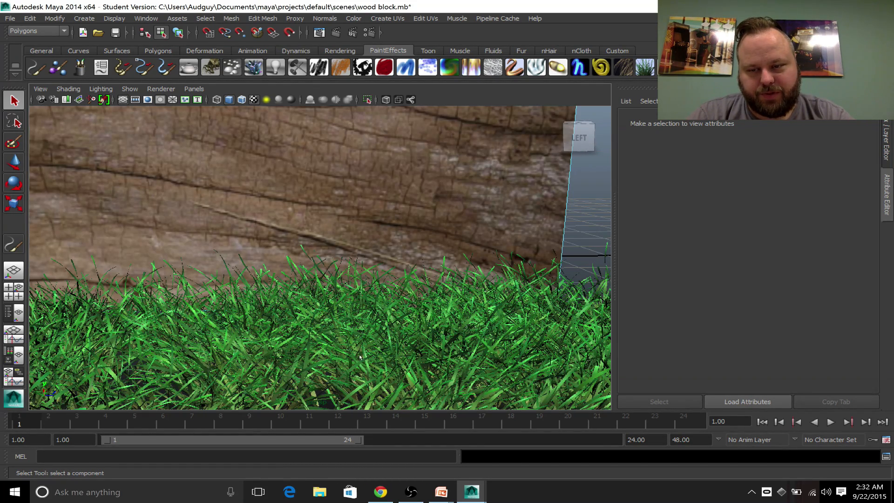
alt+drag(297, 367, 309, 357)
scroll(309, 358, down, 5)
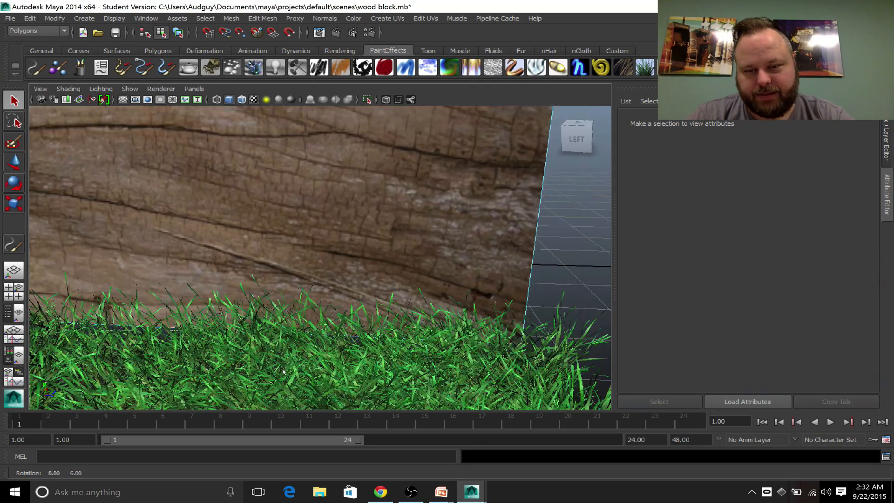
scroll(306, 369, down, 5)
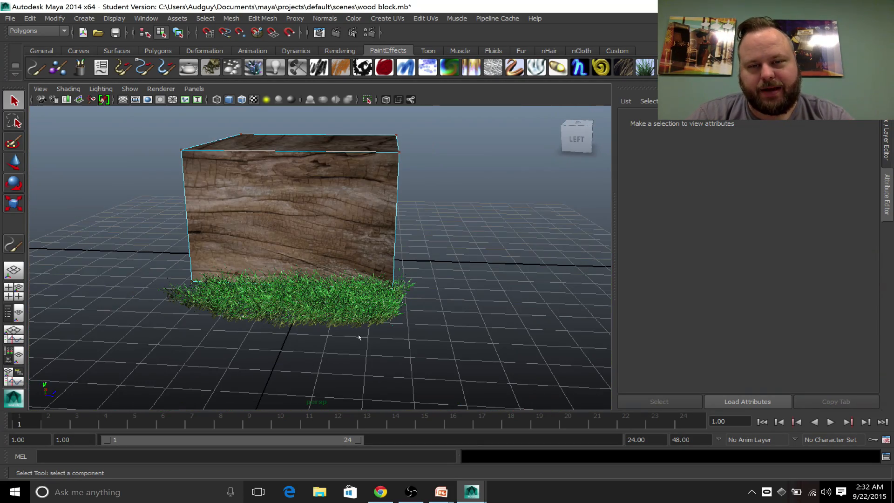
scroll(359, 337, up, 3)
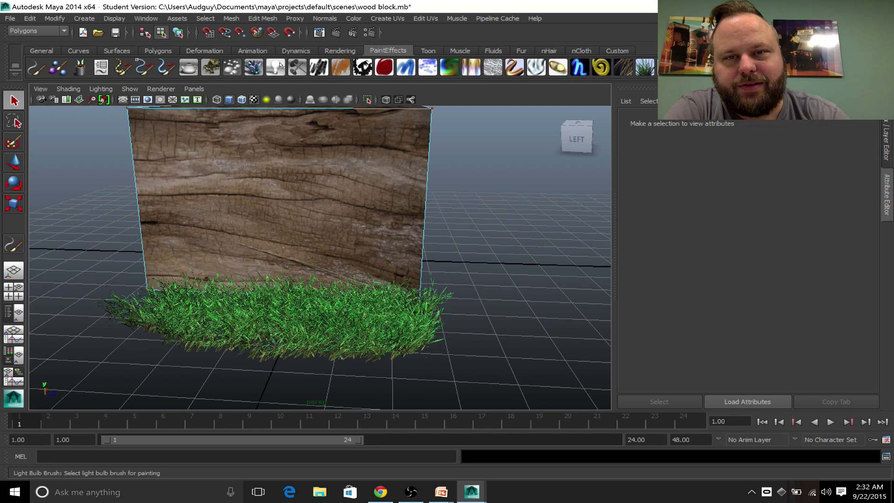
- Render the grass patch and the cube's left face with Maya Software and return to the scene
click(320, 33)
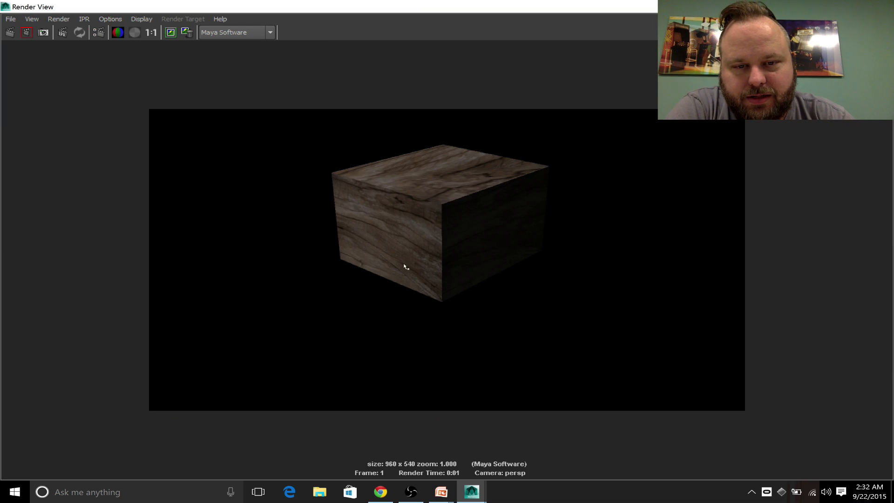
click(11, 33)
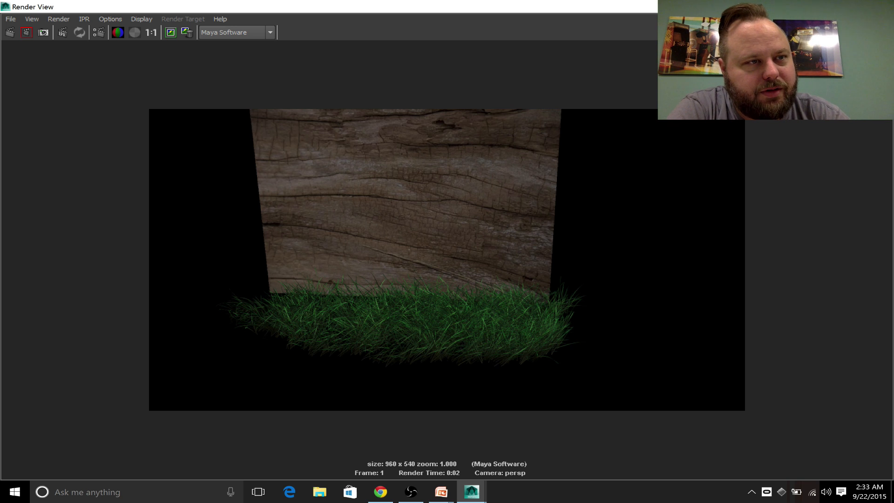
click(830, 7)
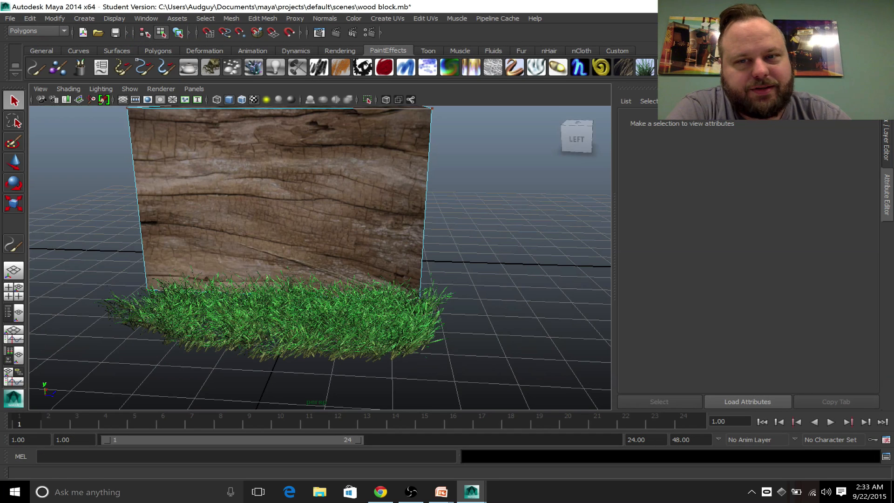
- Add a directional light to the scene, with the whole wood cube and grass patch in view
click(340, 52)
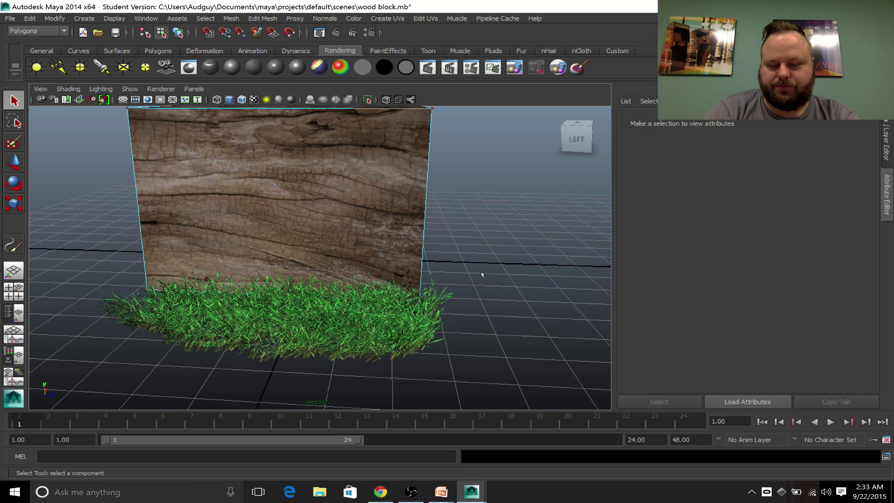
scroll(482, 275, down, 4)
scroll(481, 273, down, 3)
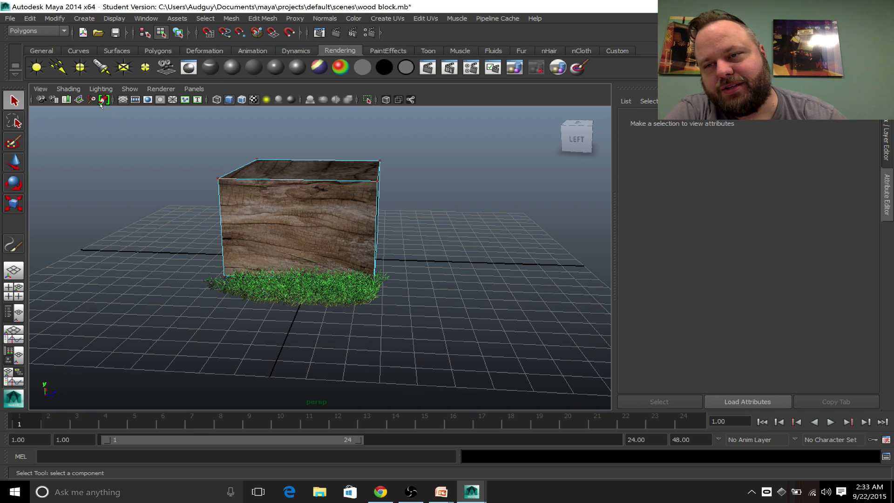
click(58, 67)
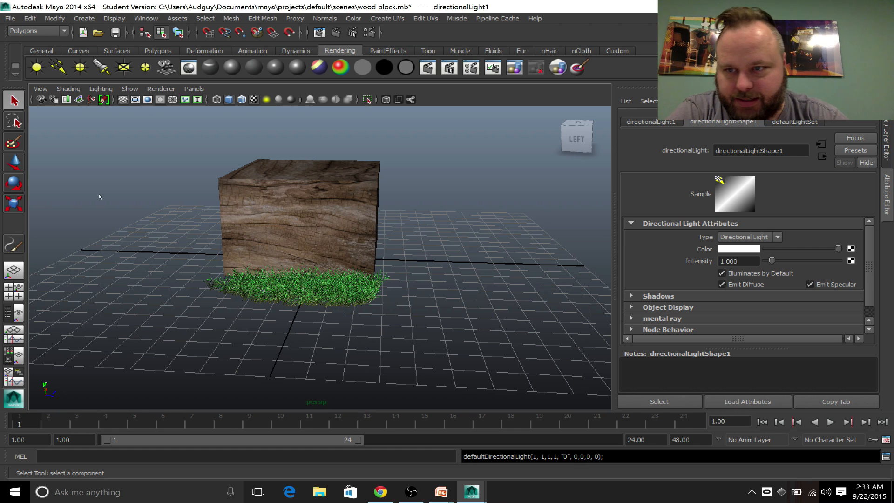
- Move the directional light out beyond the cube's left face, to about X -8.7 and Y 3.9
click(18, 164)
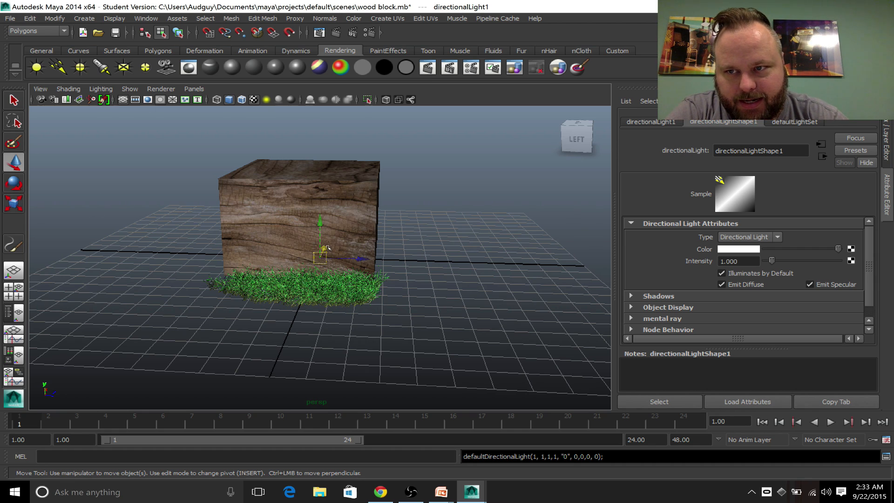
drag(325, 248, 300, 190)
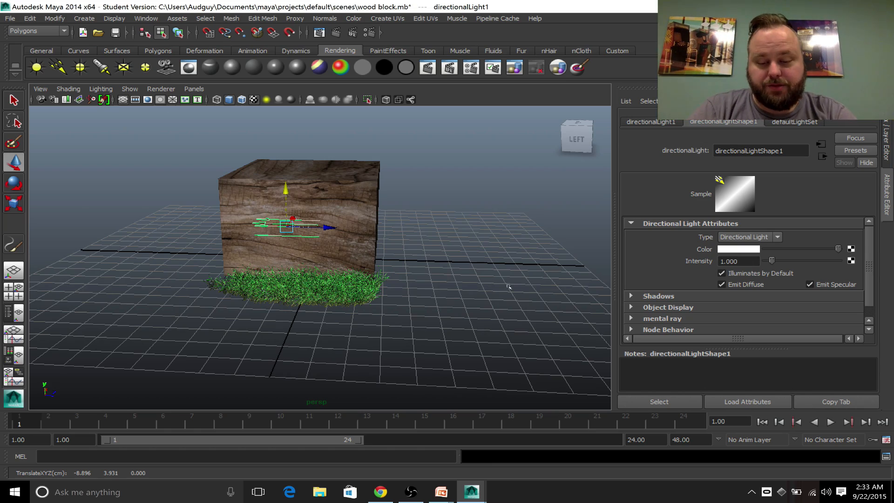
alt+drag(505, 285, 407, 283)
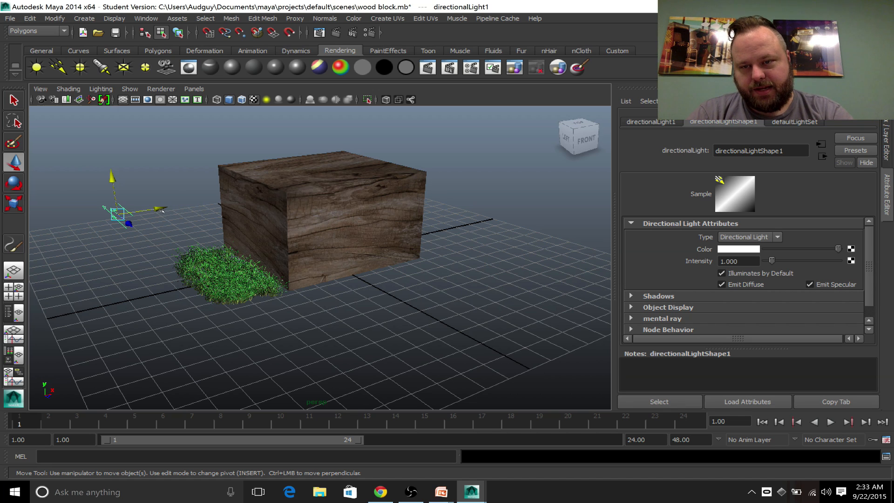
mouse_move(162, 210)
mouse_down()
mouse_move(487, 175)
mouse_move(168, 215)
mouse_up()
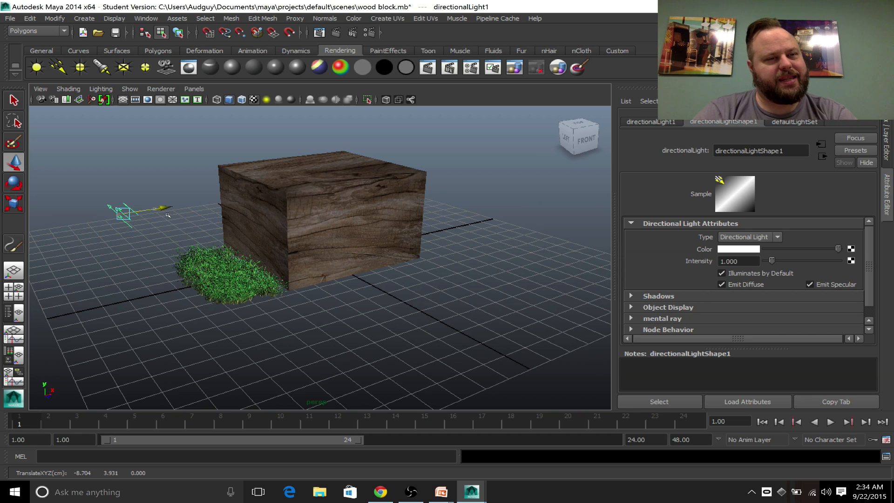
drag(167, 215, 167, 216)
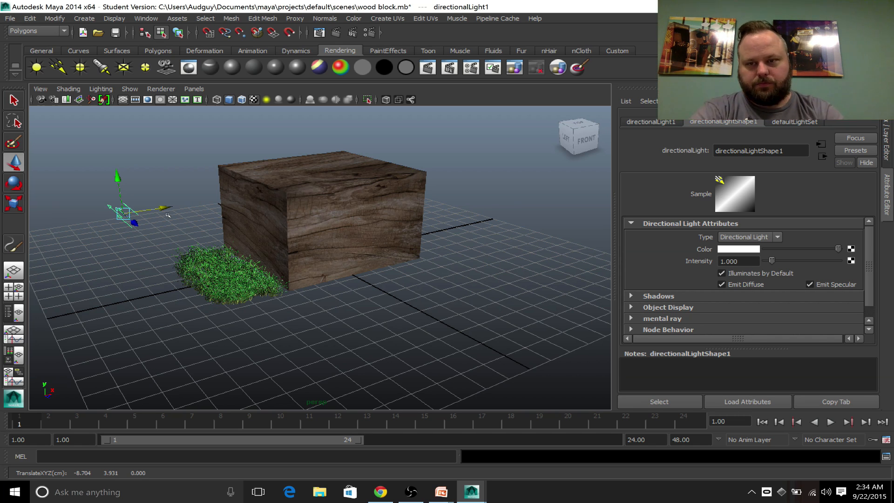
- Render the cube and grass with Maya Software, and display the viewport using the scene lights
click(334, 34)
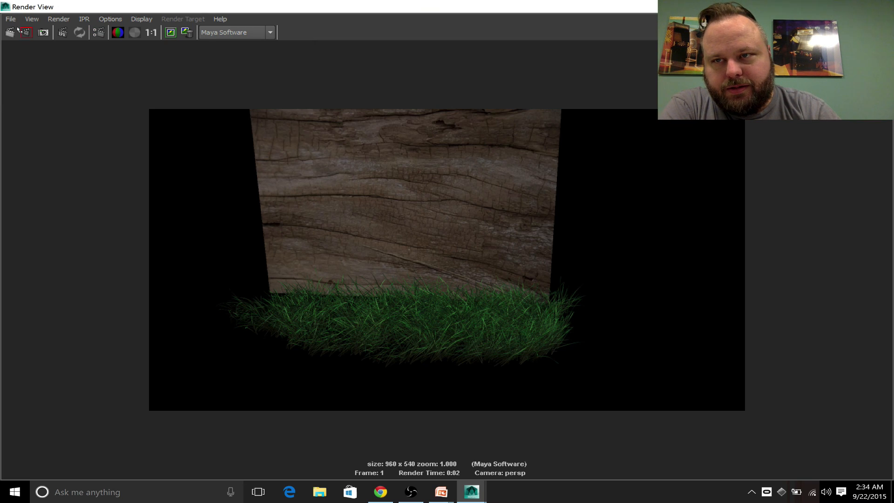
click(10, 33)
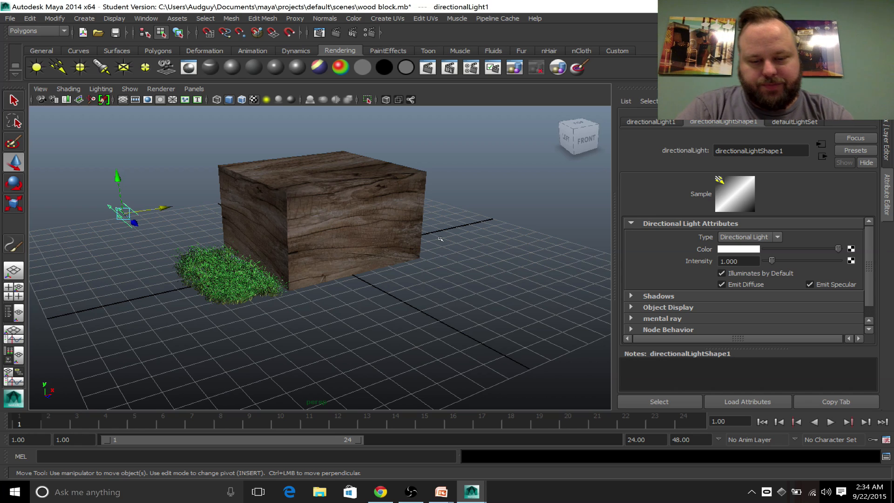
key(7)
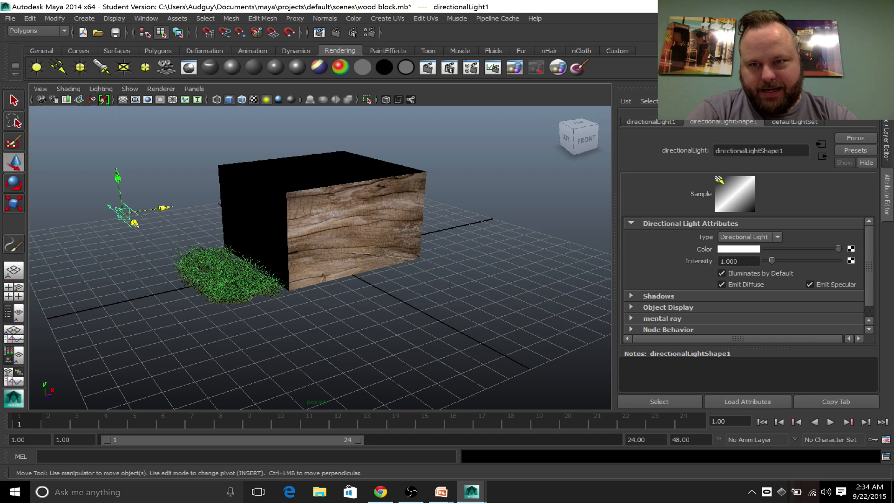
- Move the directional light toward the front, rotate it by about -26, 0.5 and -15 degrees onto the cube's top and front, and deselect it
drag(134, 222, 166, 233)
key(e)
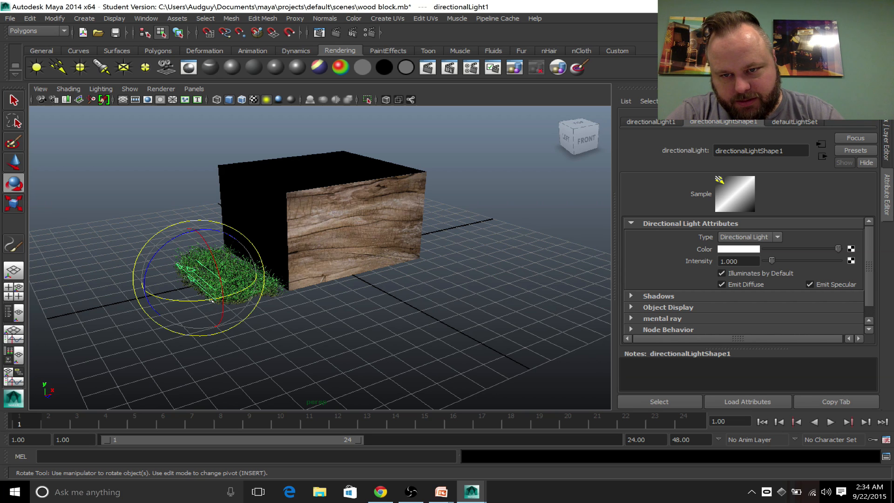
drag(211, 300, 200, 278)
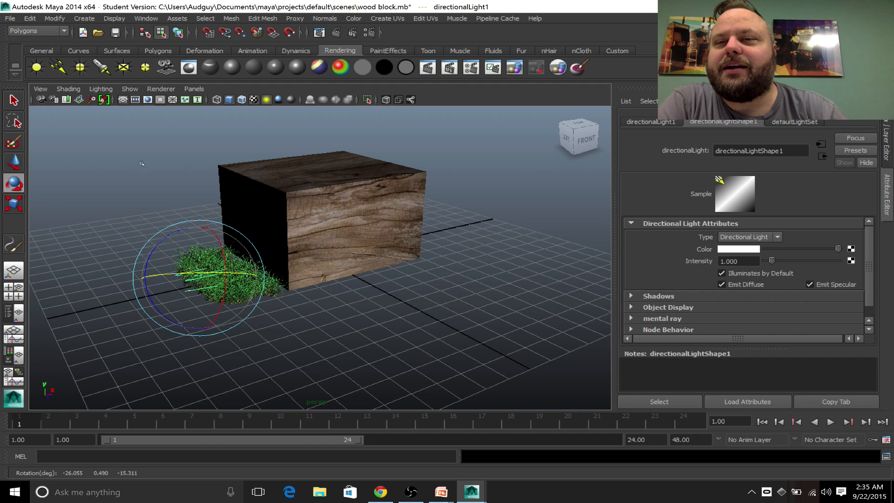
click(111, 139)
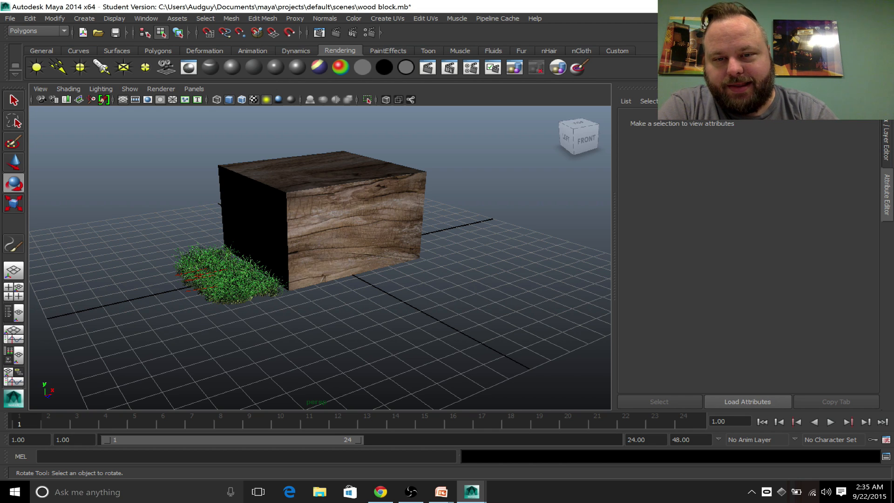
- Add a spot light and place it outside the cube's left face at about X -9.3 and Y 3.1
click(101, 67)
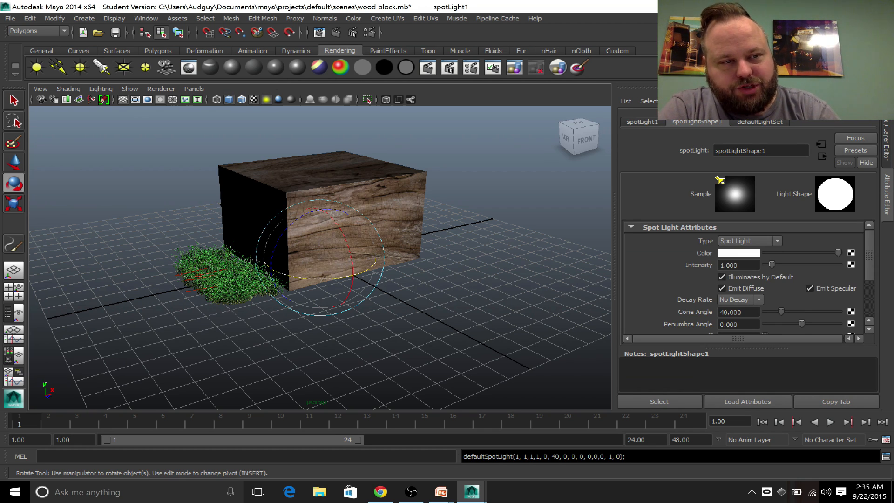
click(15, 162)
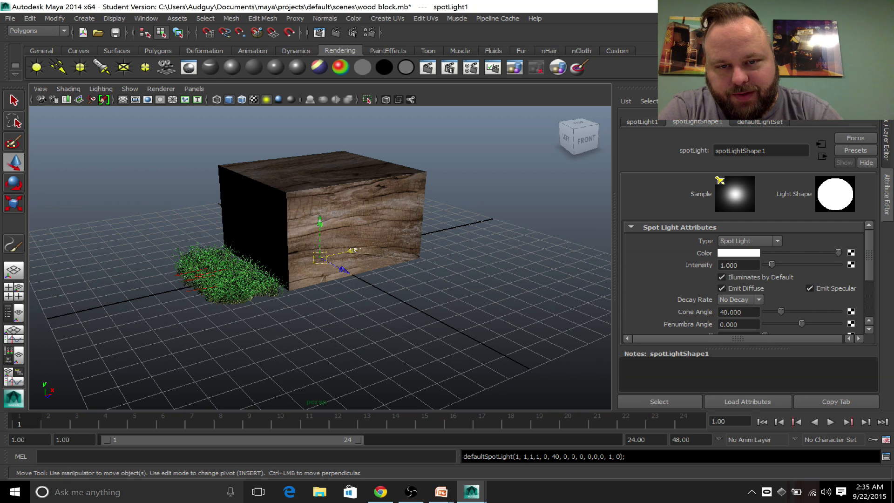
drag(342, 253, 126, 195)
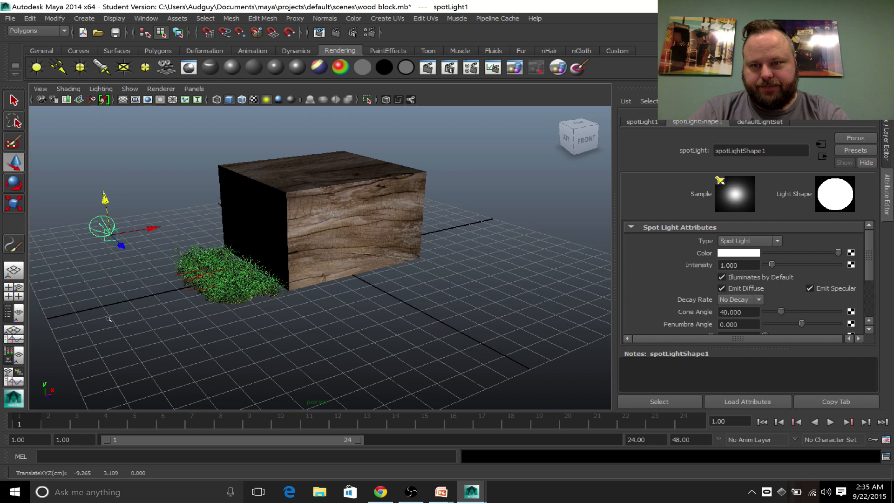
alt+drag(108, 320, 177, 318)
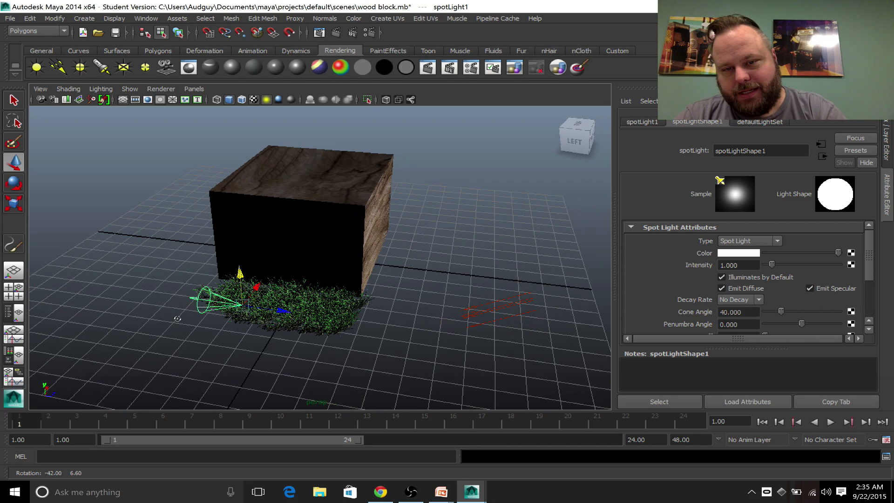
- Rotate the spot light to aim at the cube's dark left face and render the scene
click(14, 185)
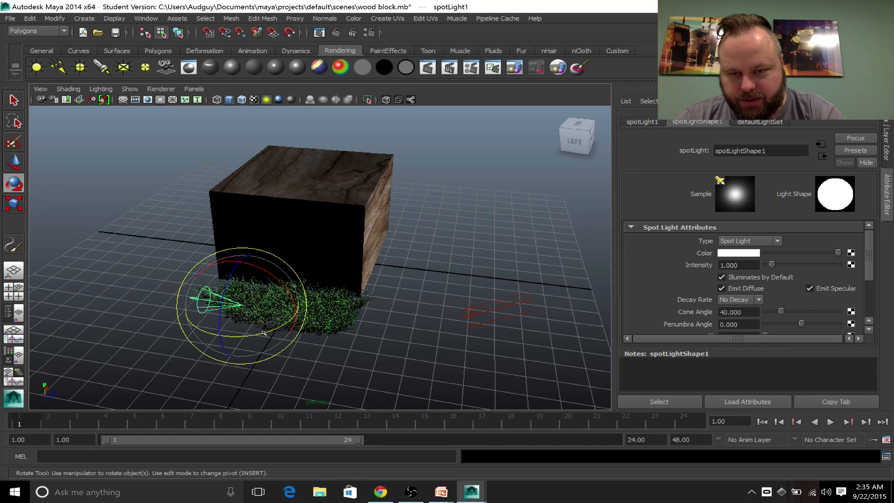
drag(265, 332, 195, 327)
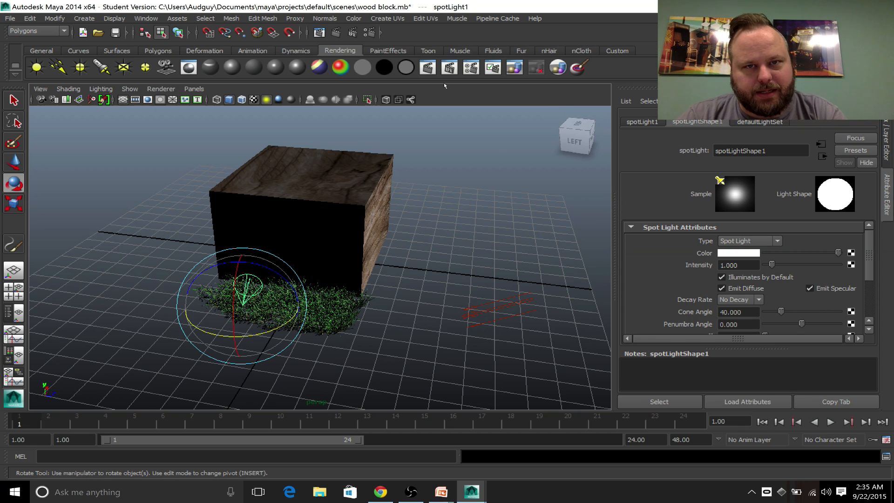
click(337, 37)
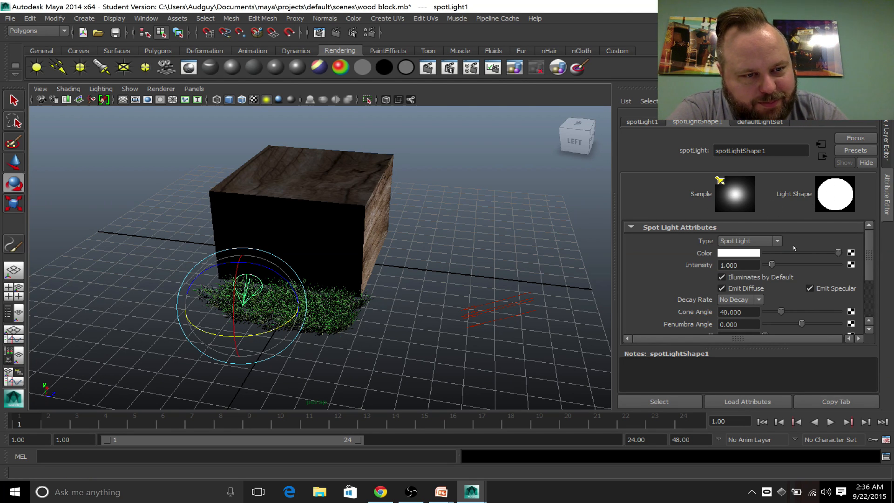
- Set the spot light's decay rate to Quadratic, test it with a Maya Software render, and return to the scene
scroll(795, 248, down, 2)
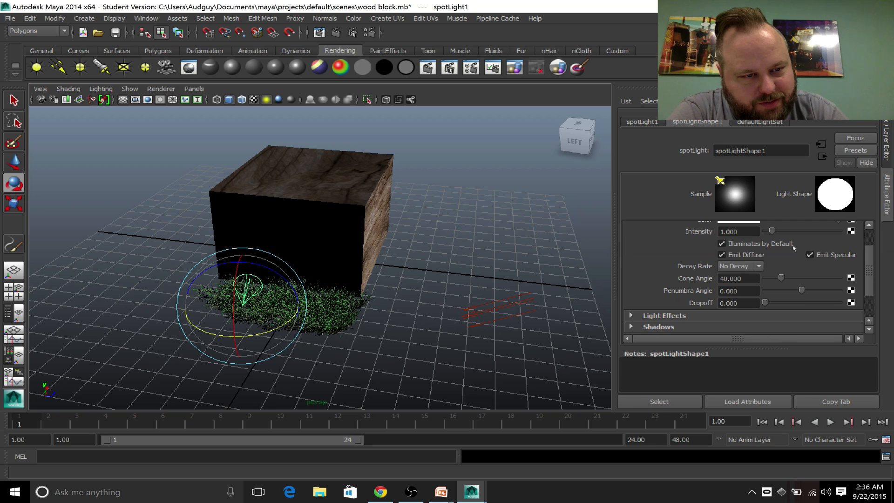
click(757, 267)
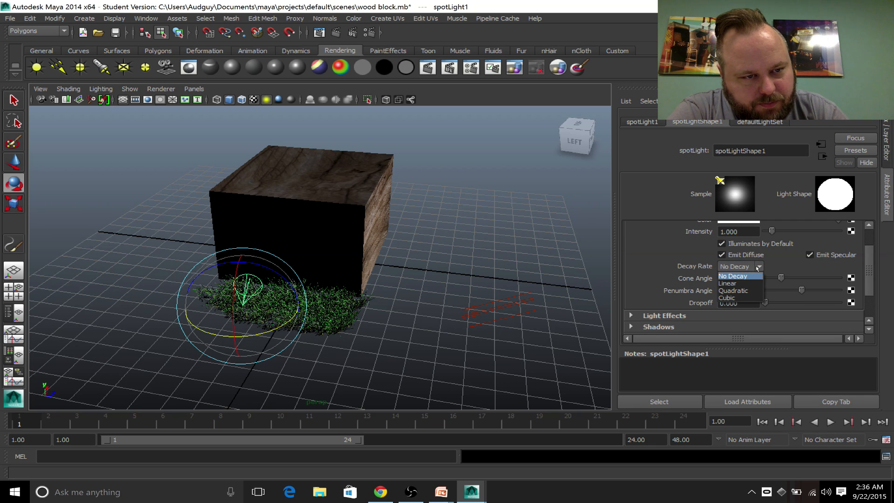
click(743, 291)
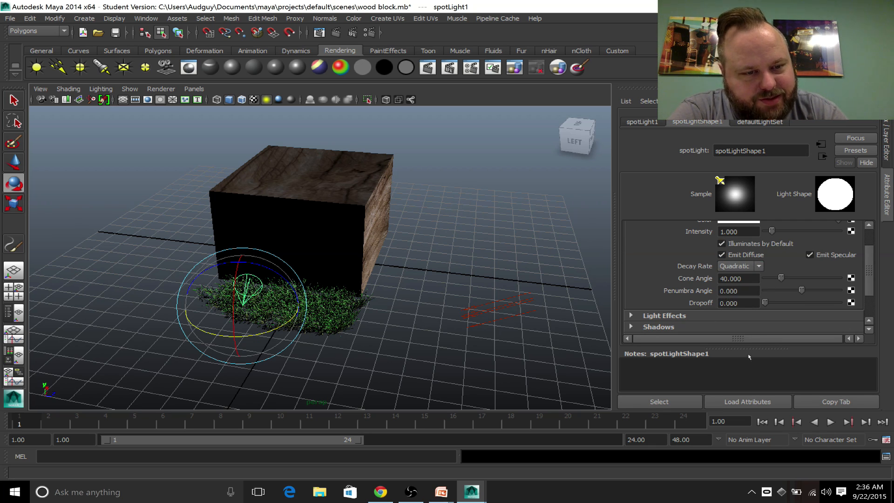
click(335, 34)
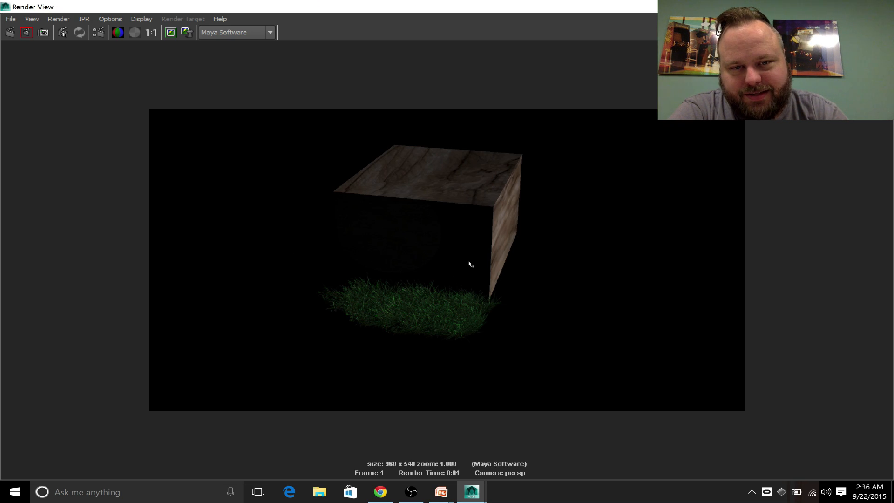
click(882, 7)
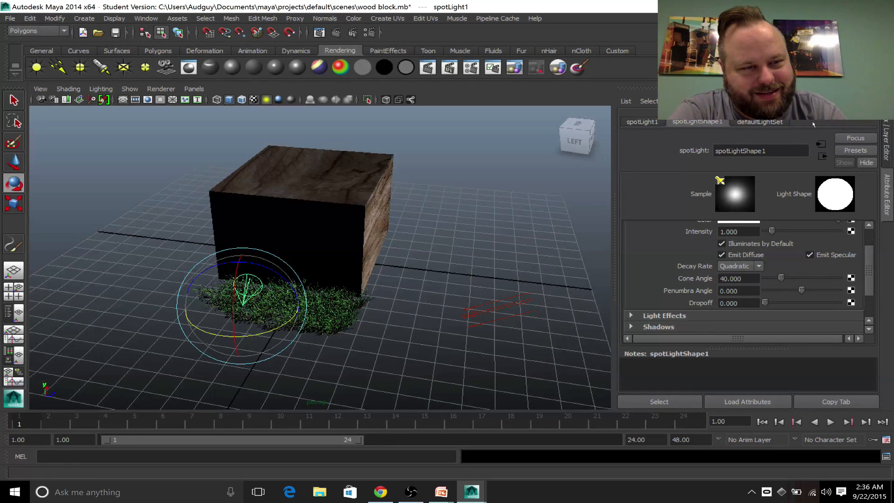
- Set the spot light's intensity to 6.807 and its decay rate to Linear, then render the scene and close the render
scroll(782, 265, up, 3)
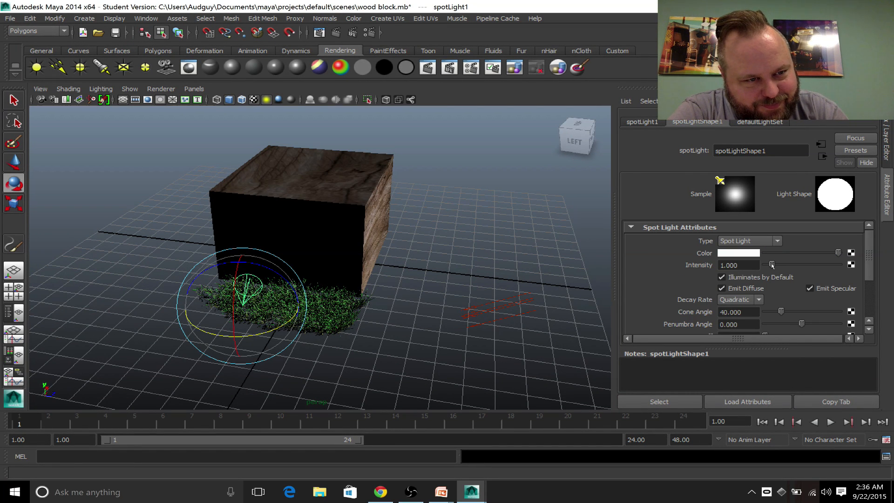
drag(772, 265, 815, 266)
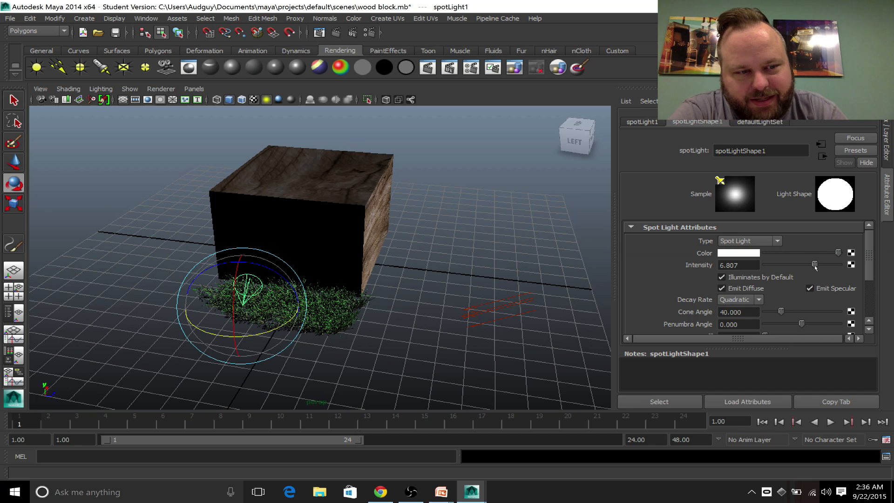
click(745, 300)
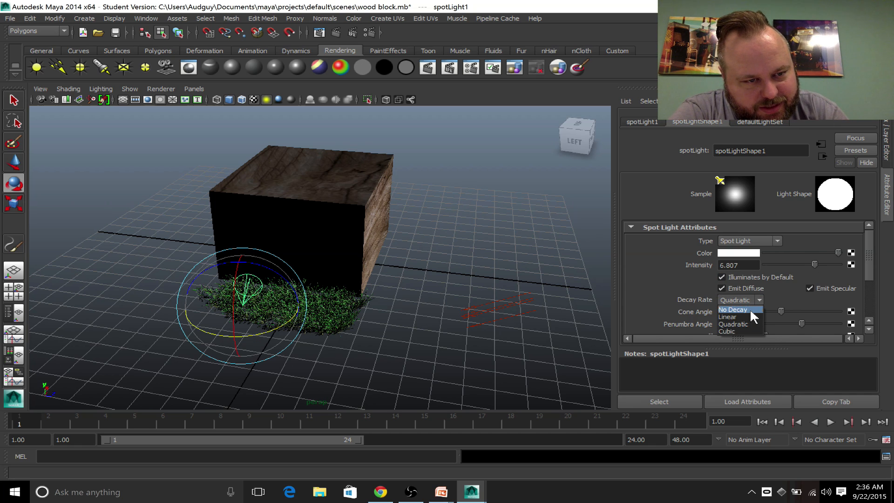
click(747, 317)
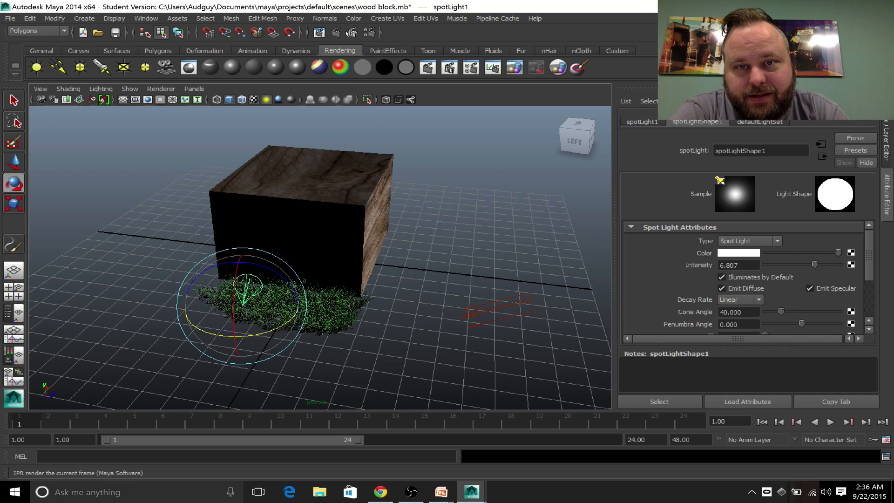
click(336, 33)
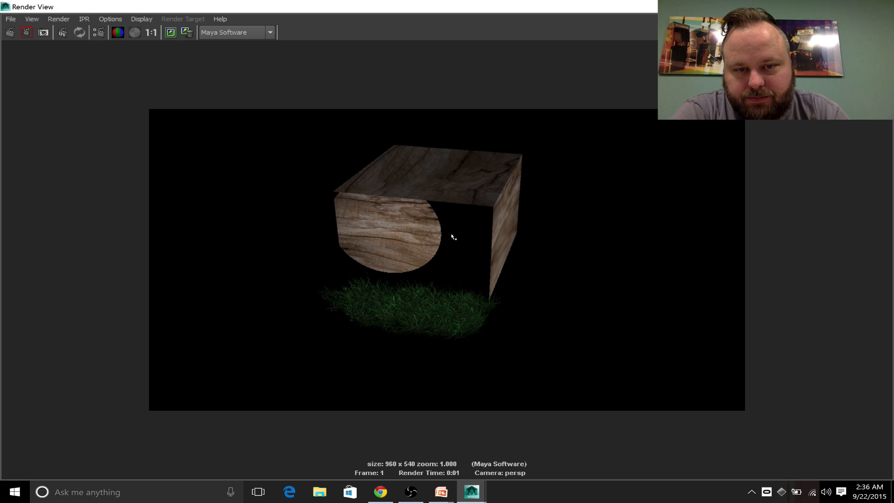
click(883, 6)
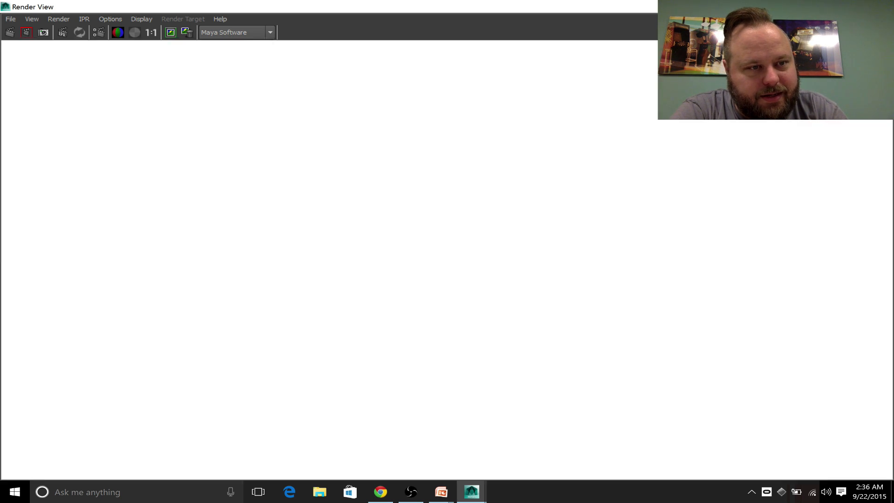
- Set the spot light's dropoff to 27.857 to soften the edge of its beam
scroll(688, 294, down, 3)
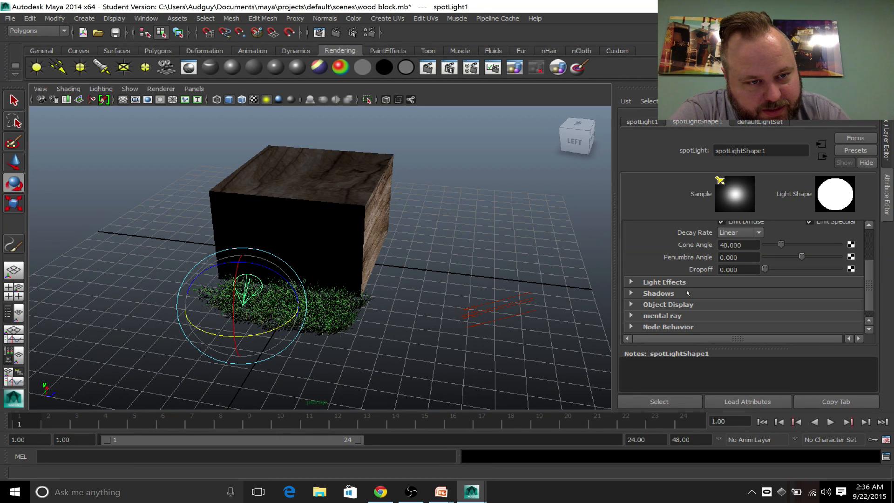
scroll(688, 293, up, 2)
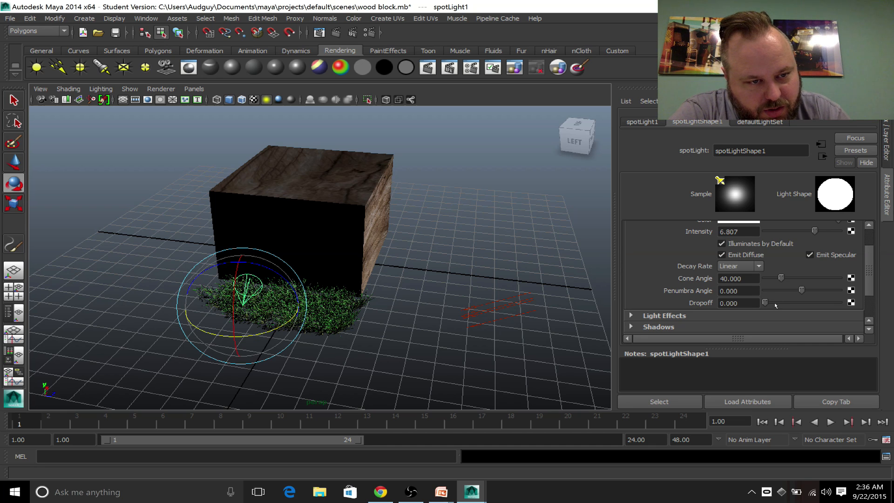
mouse_move(765, 306)
mouse_down()
mouse_move(783, 305)
mouse_move(774, 304)
mouse_up()
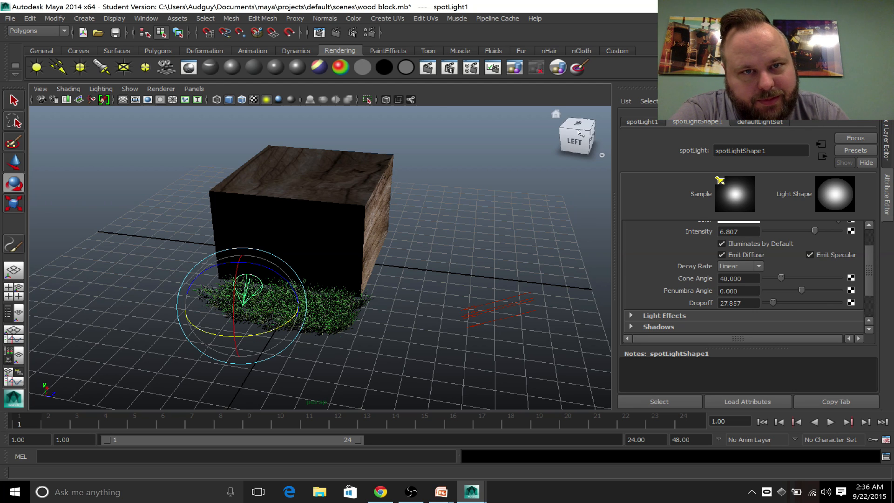
- Check the spot light's dropoff in the render view, then set its cone angle to 72.606 and penumbra angle to 1.092
click(319, 32)
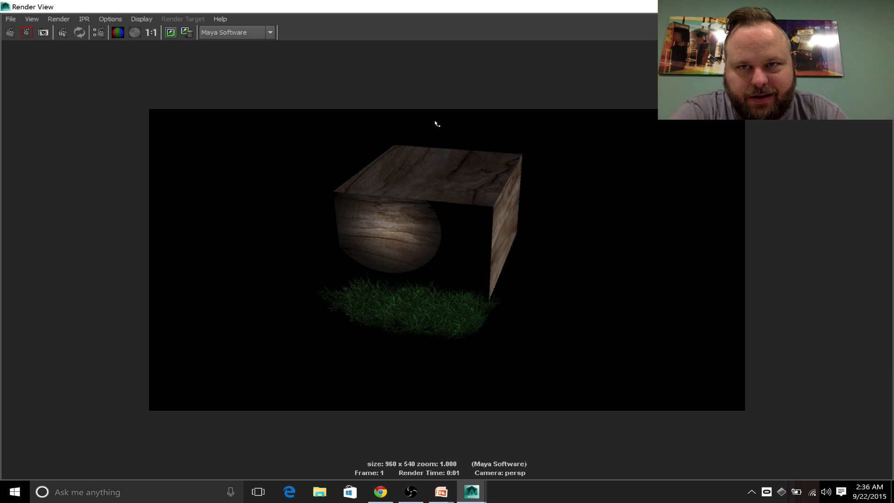
click(883, 7)
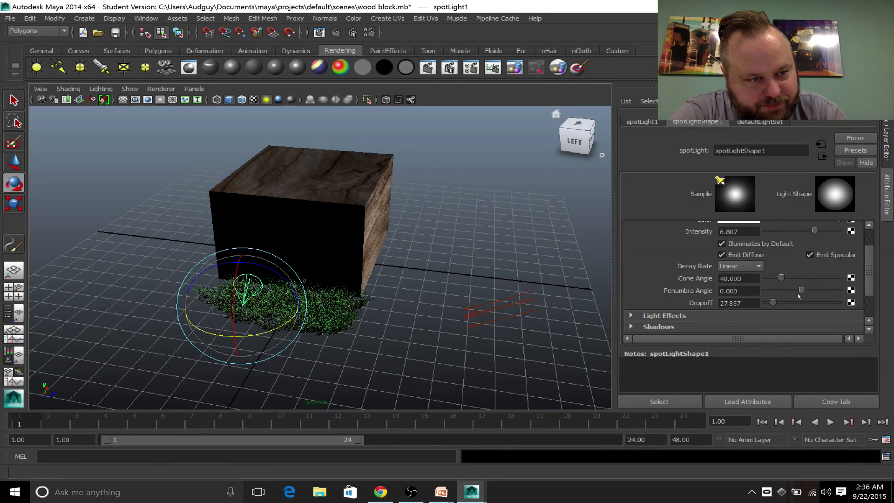
mouse_move(801, 290)
mouse_down()
mouse_move(813, 291)
mouse_move(785, 279)
mouse_move(795, 281)
mouse_up()
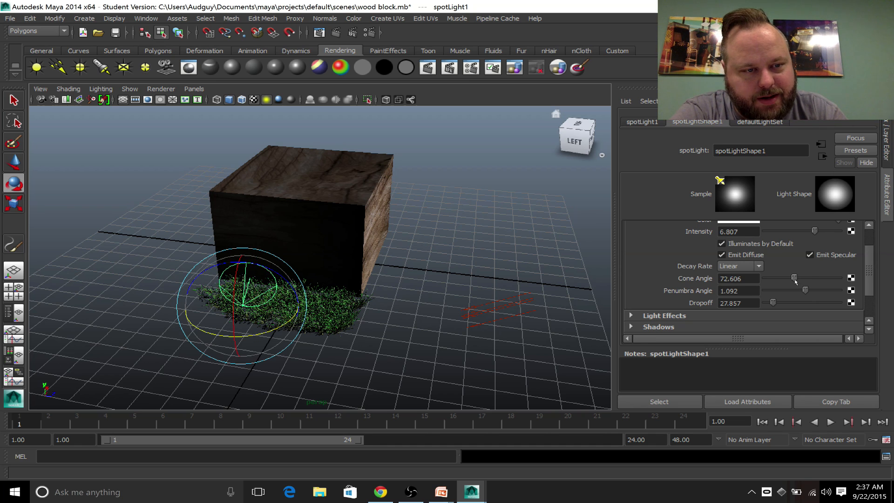
- Change the spot light's color from white to a bright cyan and render the scene
scroll(794, 282, down, 3)
scroll(794, 282, down, 1)
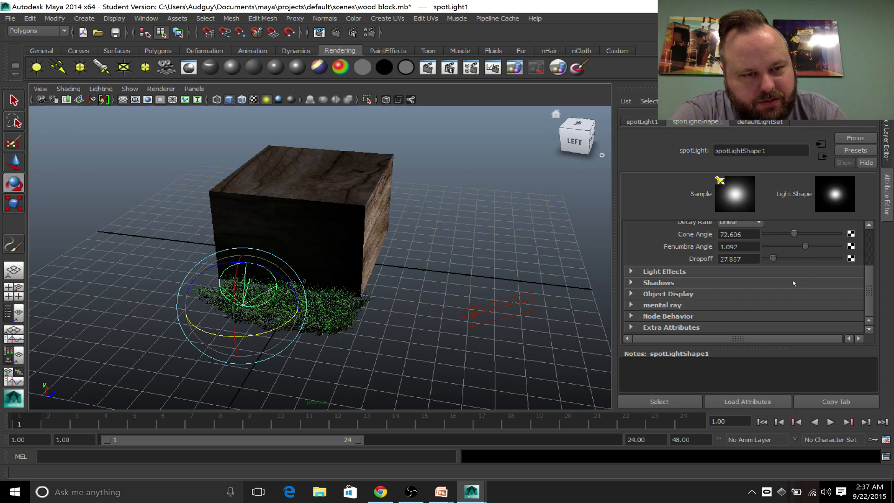
scroll(792, 279, up, 7)
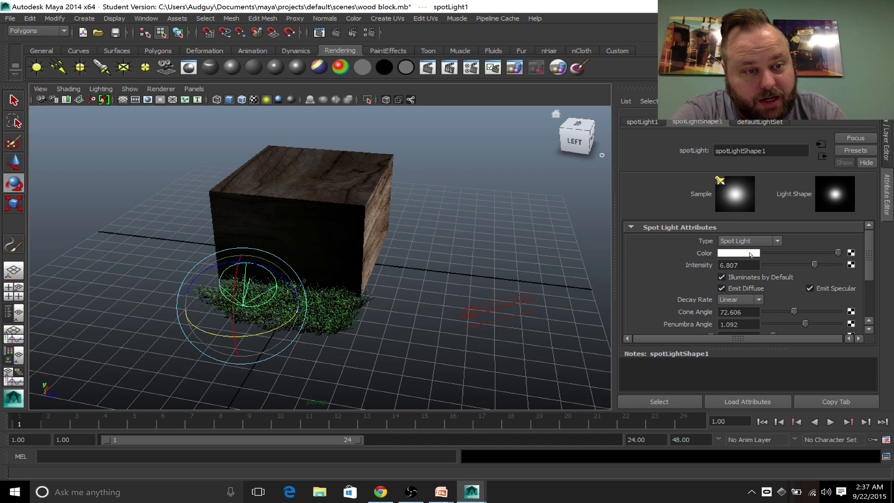
click(750, 254)
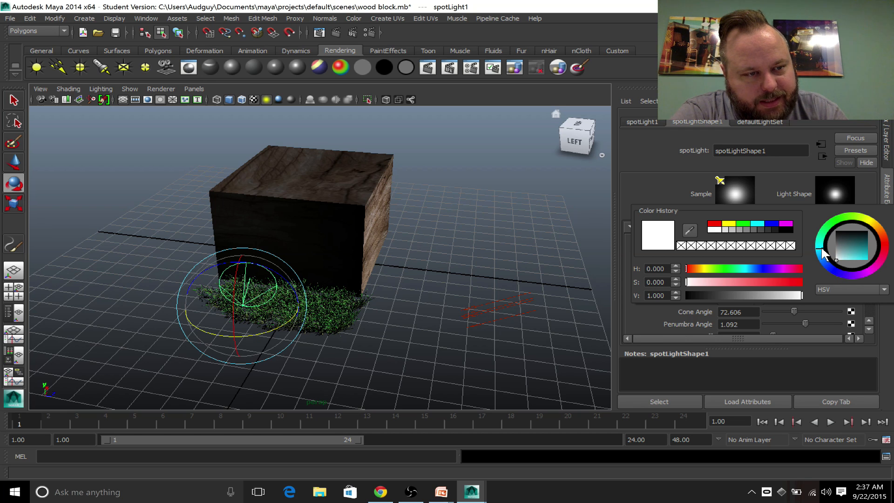
drag(849, 254, 868, 261)
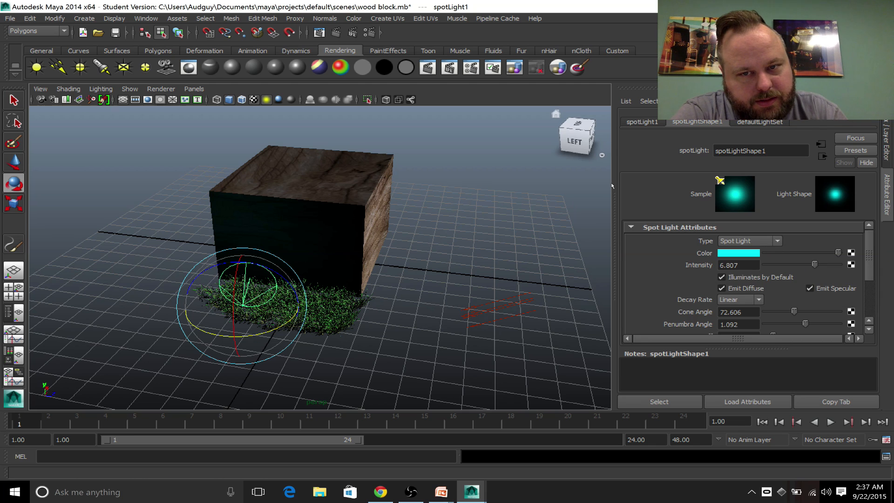
click(338, 34)
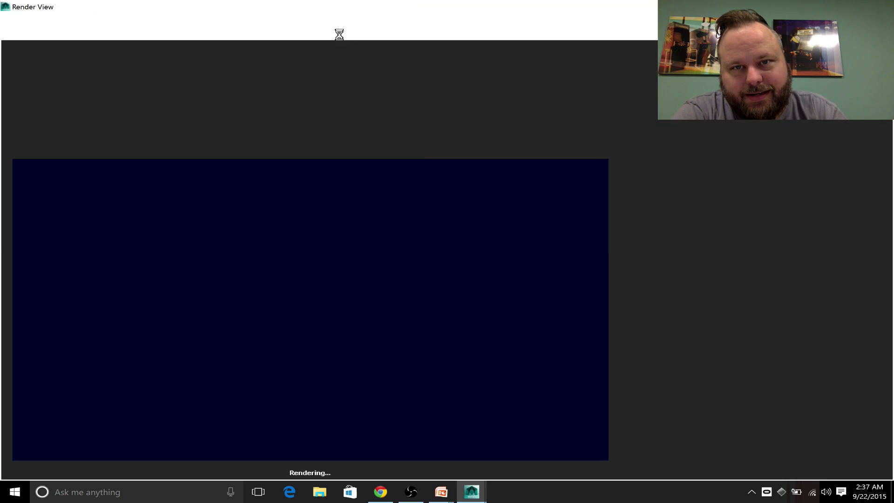